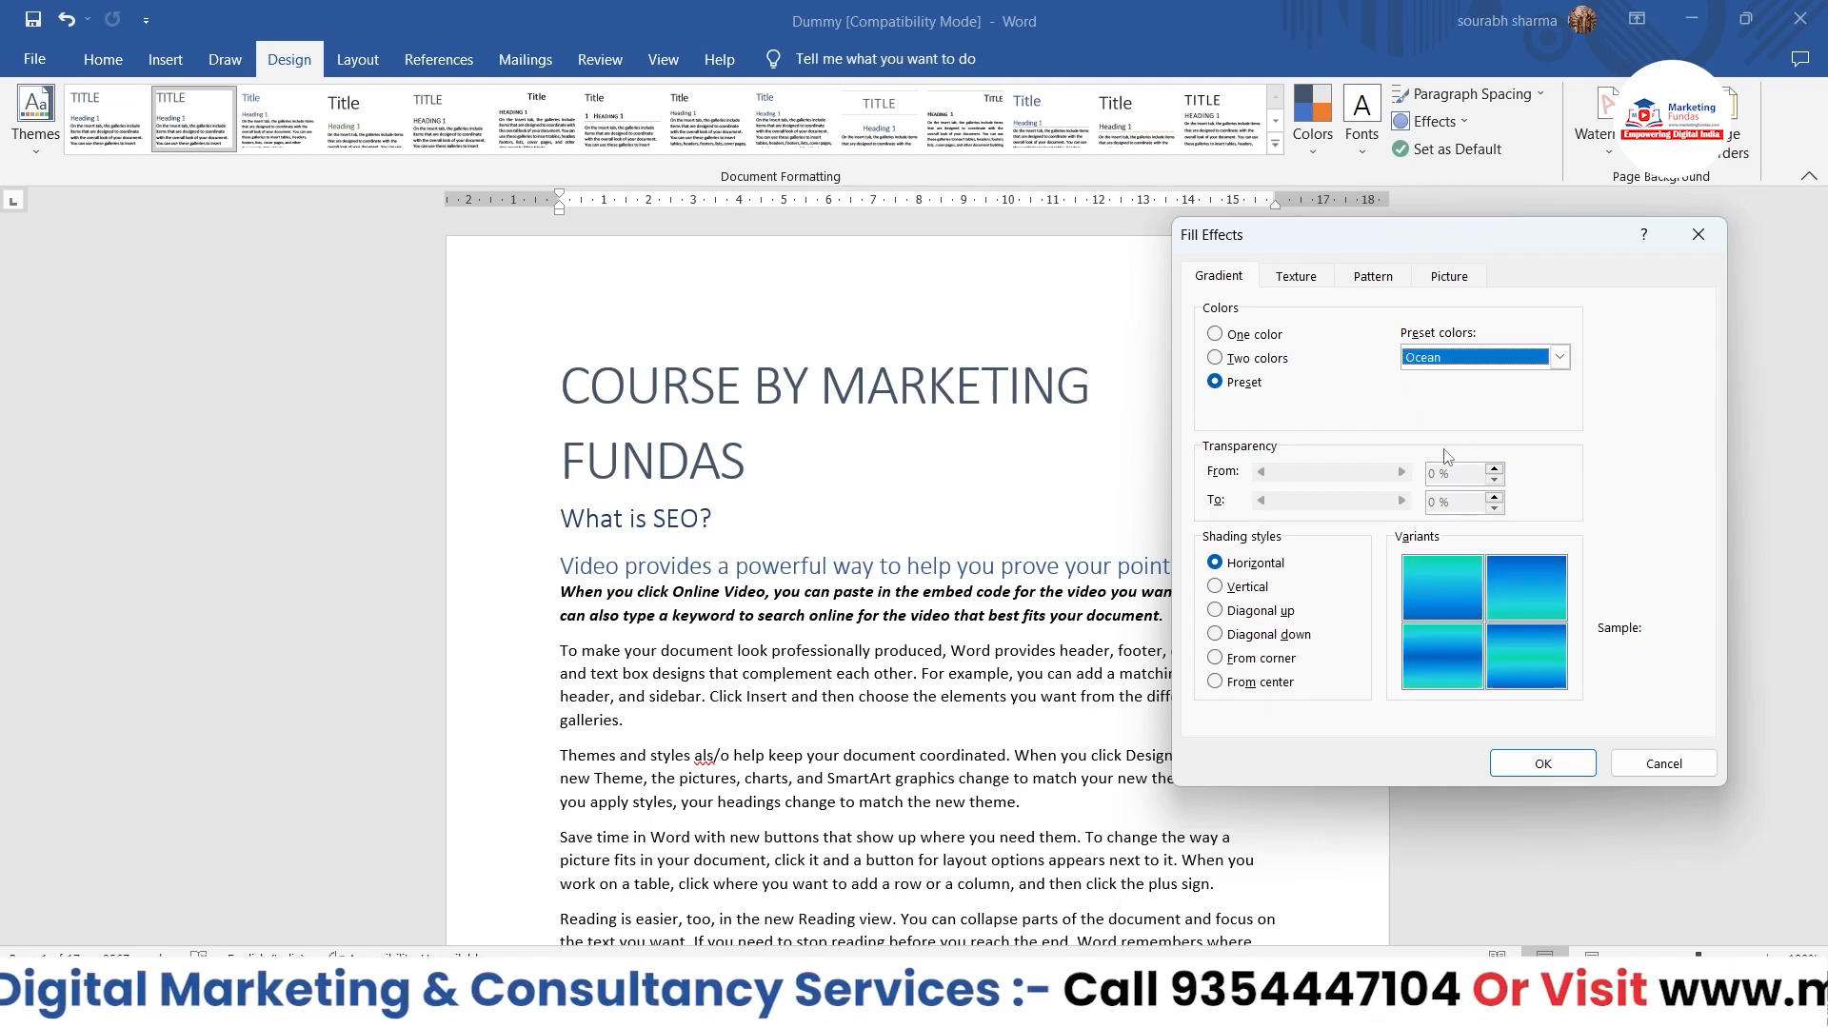
Step: Try the Horizon and Nightfall preset gradients for the page background
left_click(1561, 360)
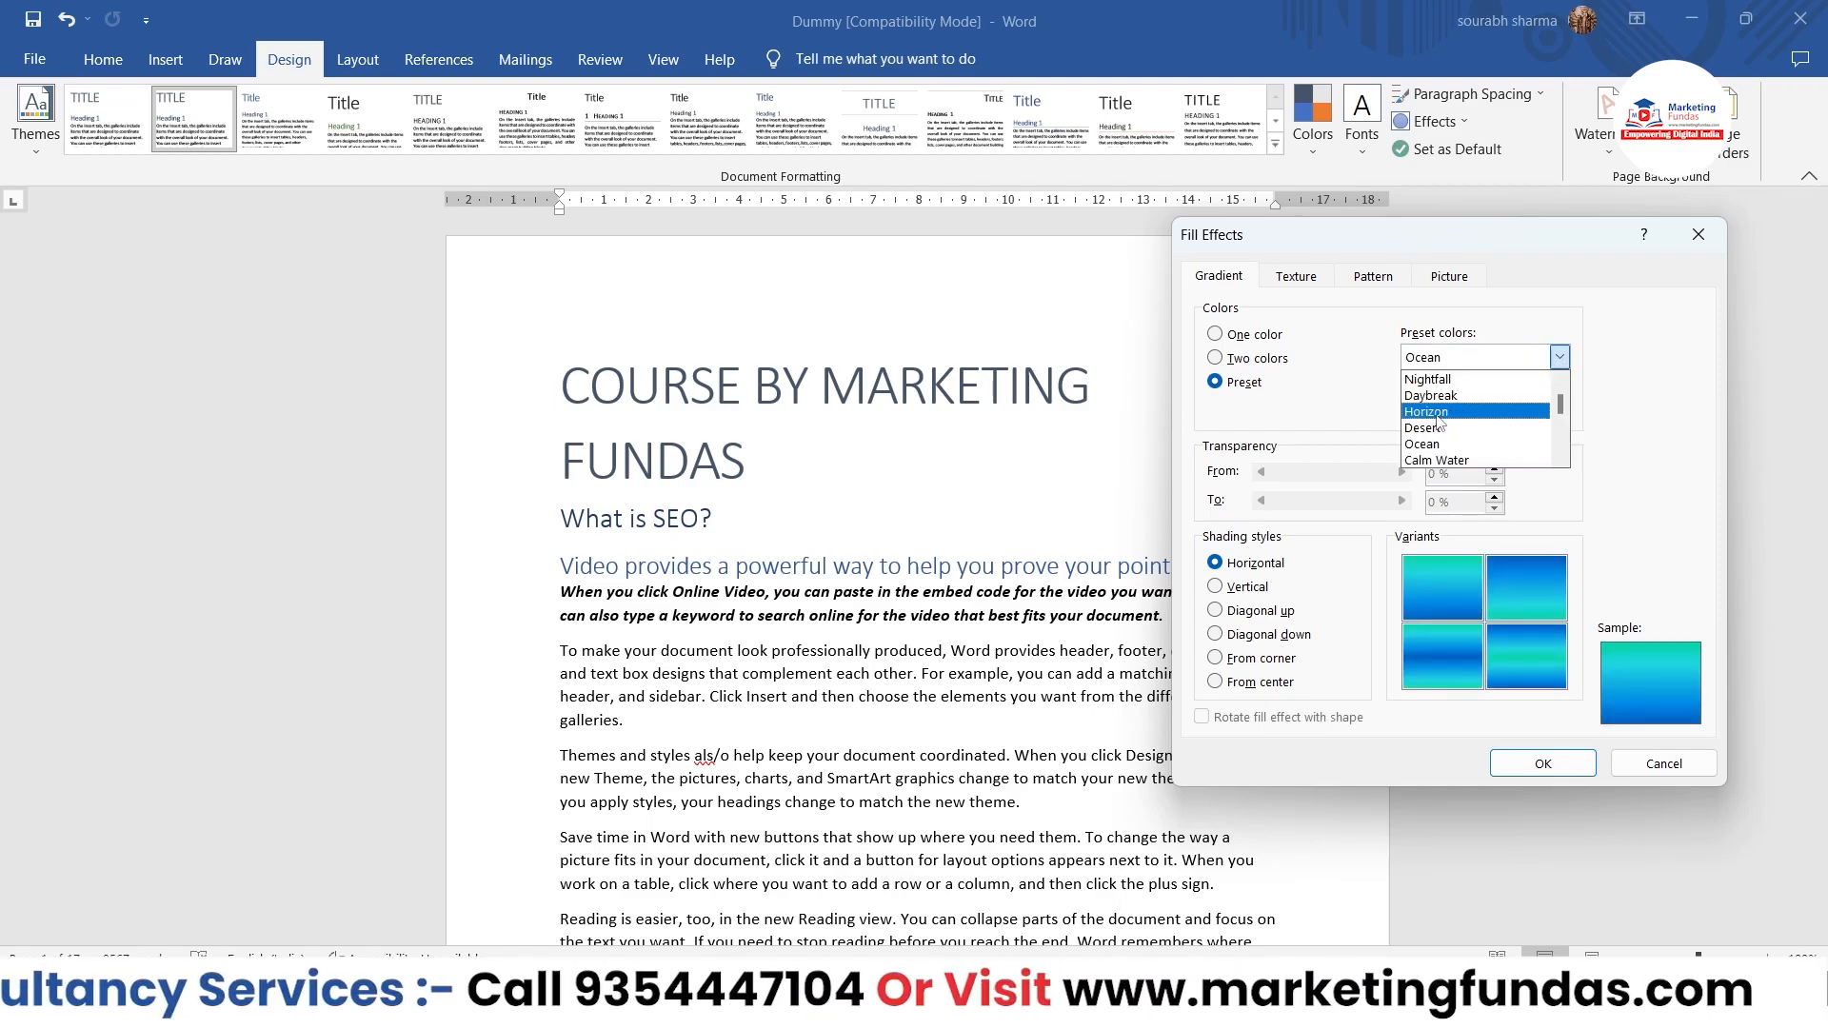
left_click(1434, 411)
left_click(1561, 358)
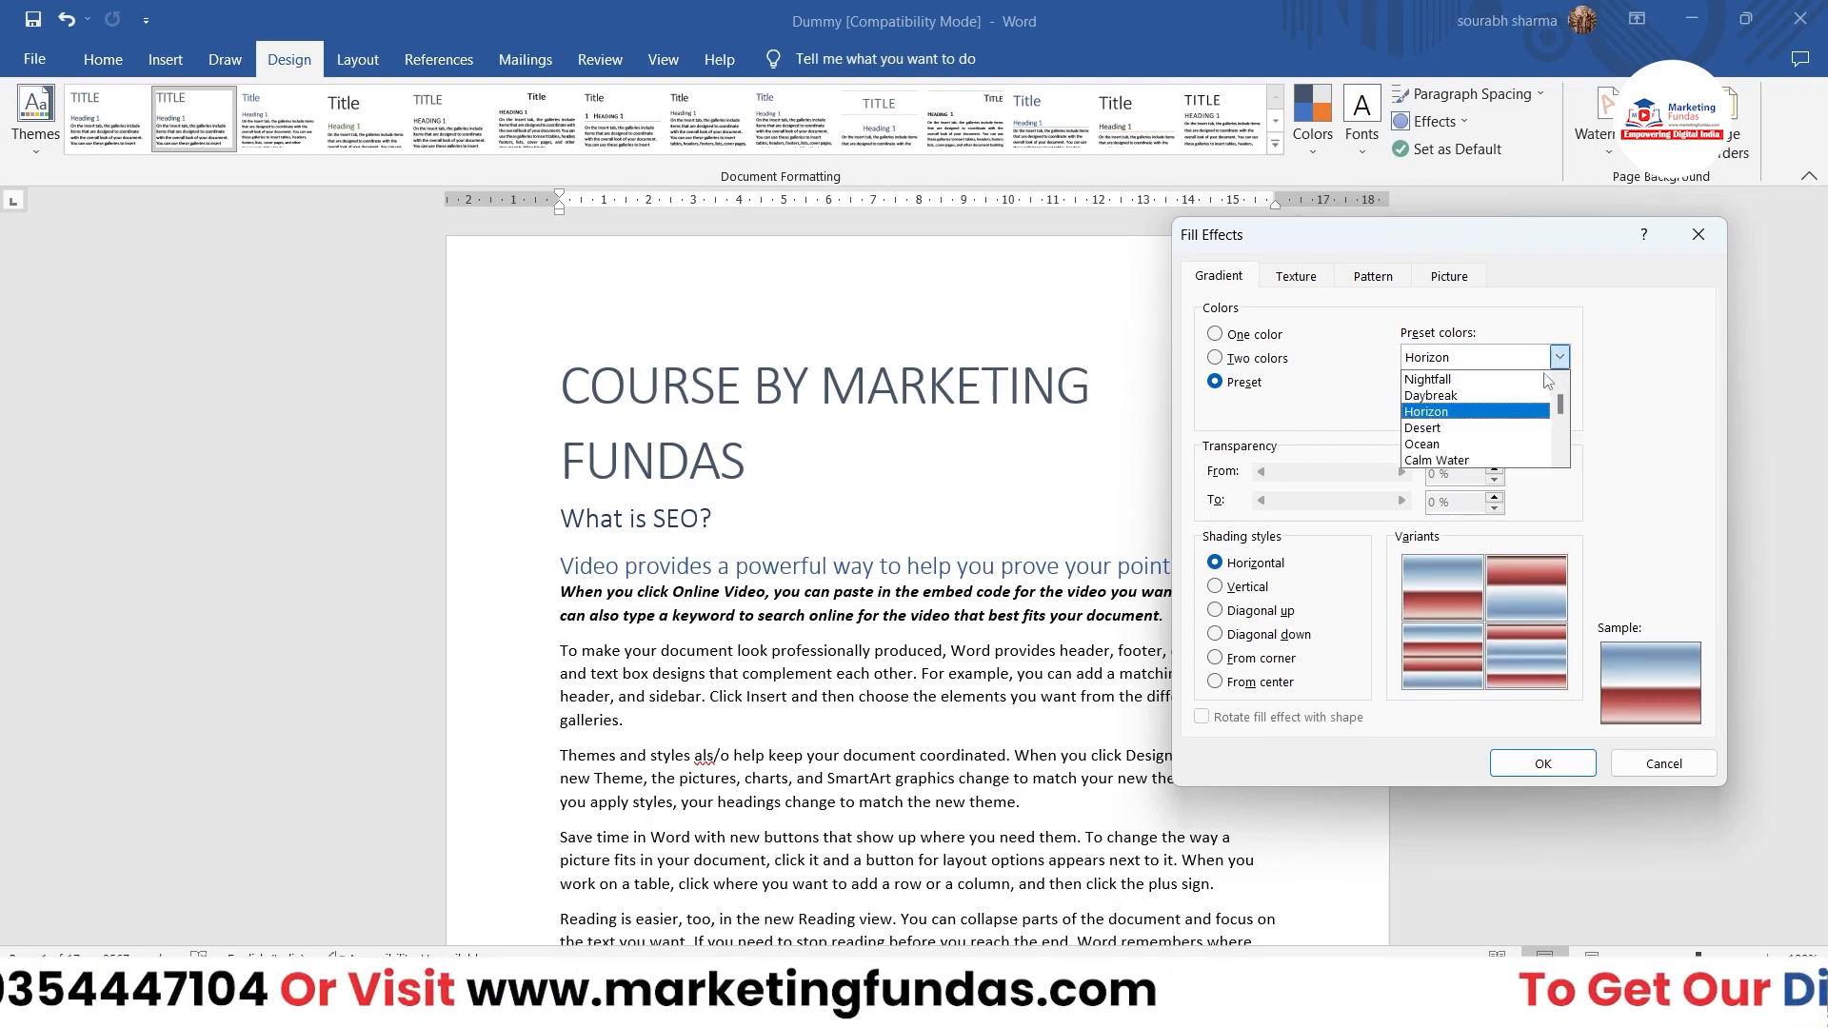
left_click_drag(1567, 411, 1566, 491)
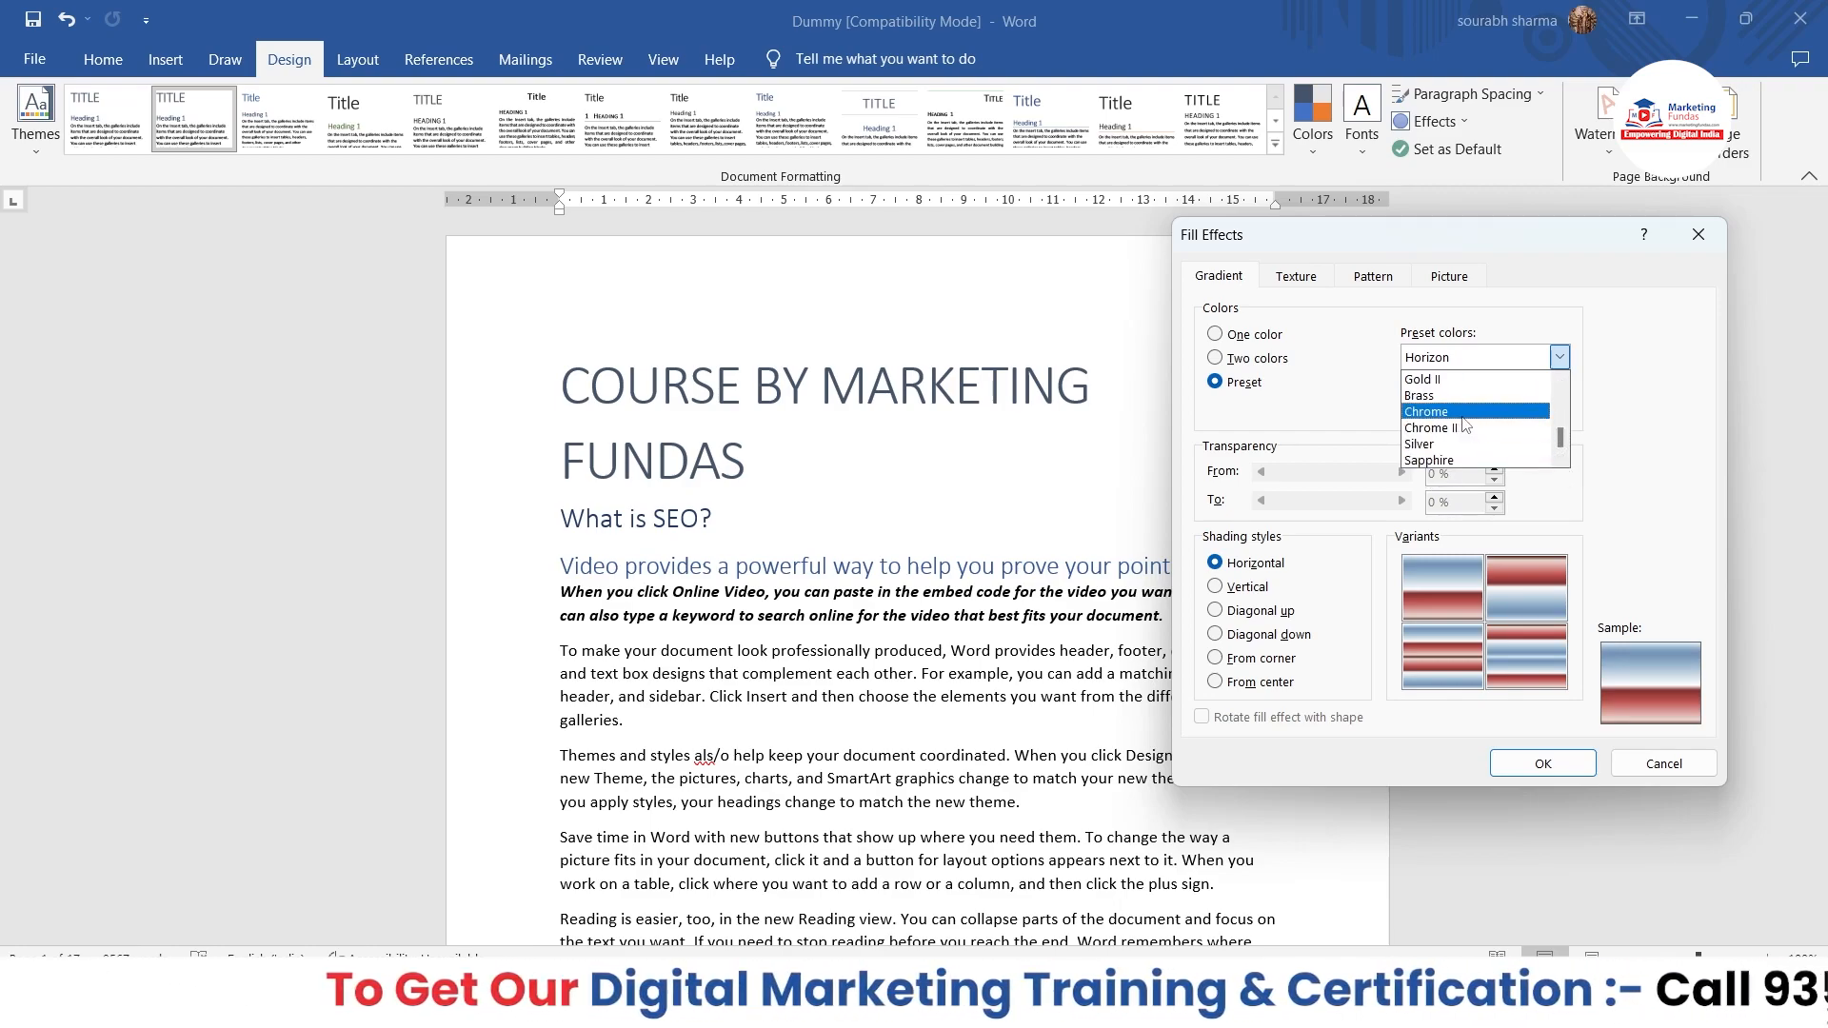
left_click_drag(1561, 440, 1565, 358)
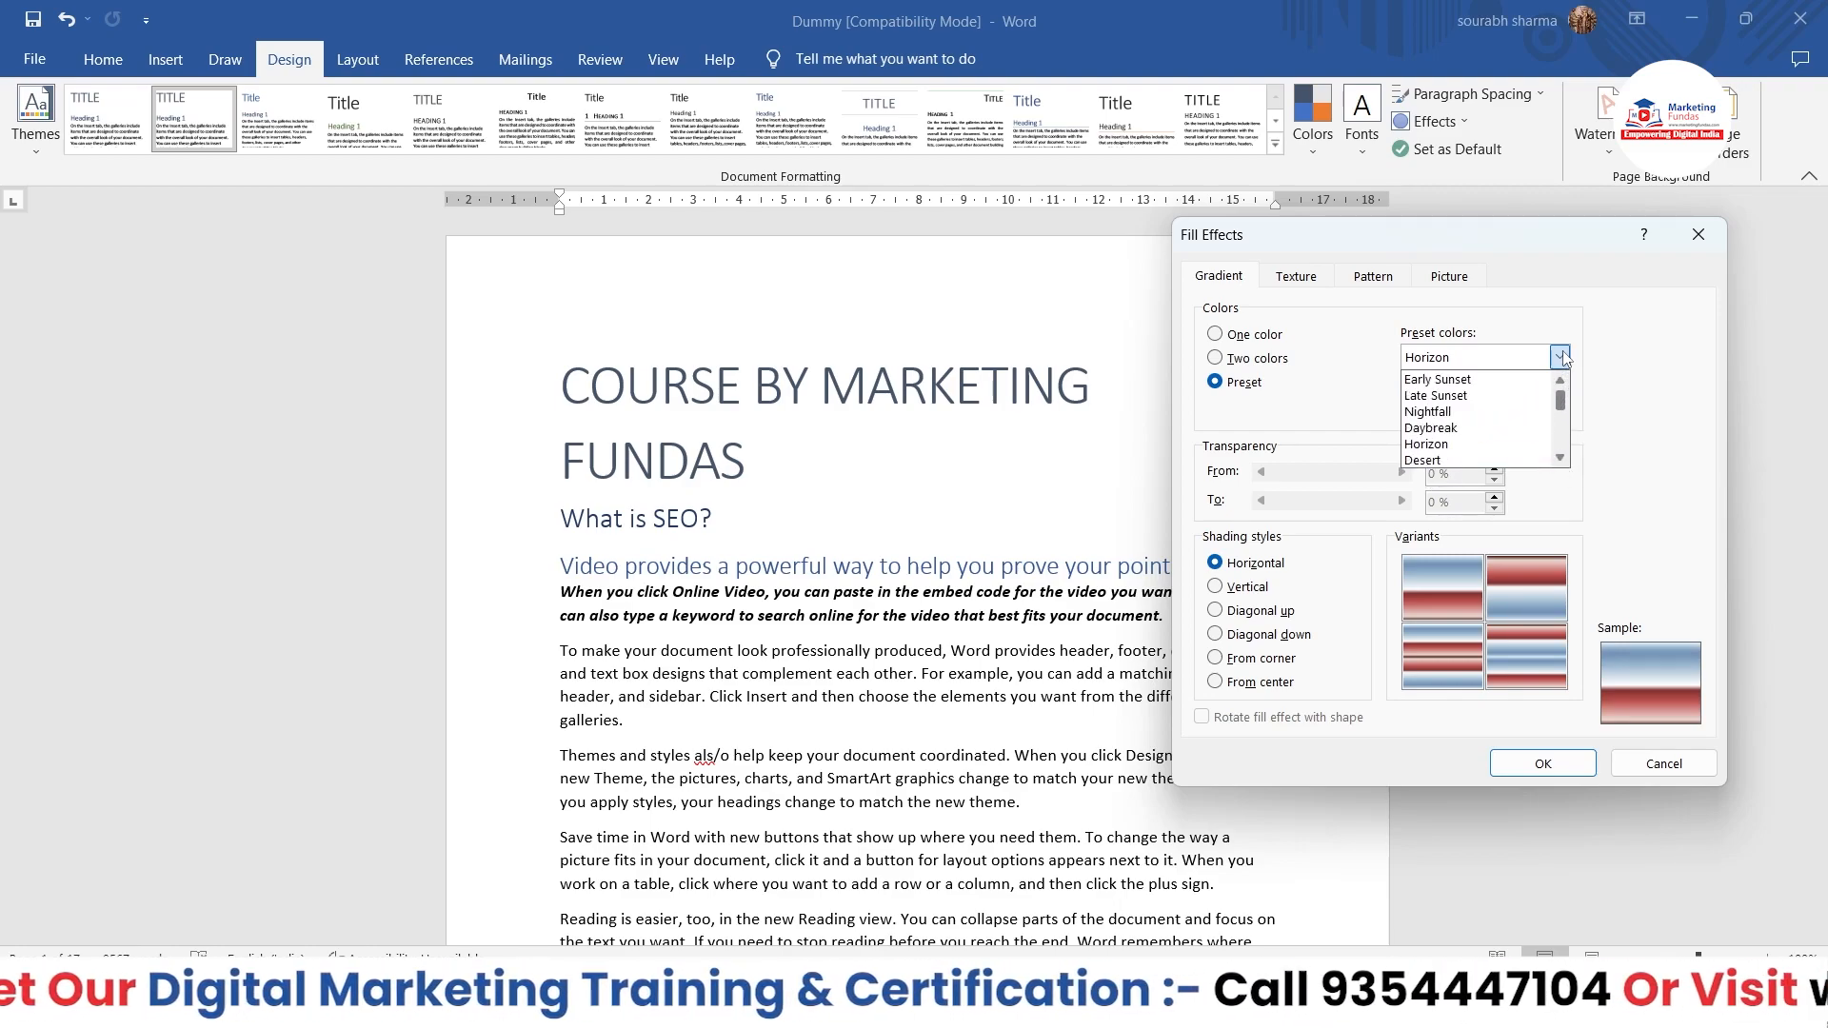
left_click(1438, 412)
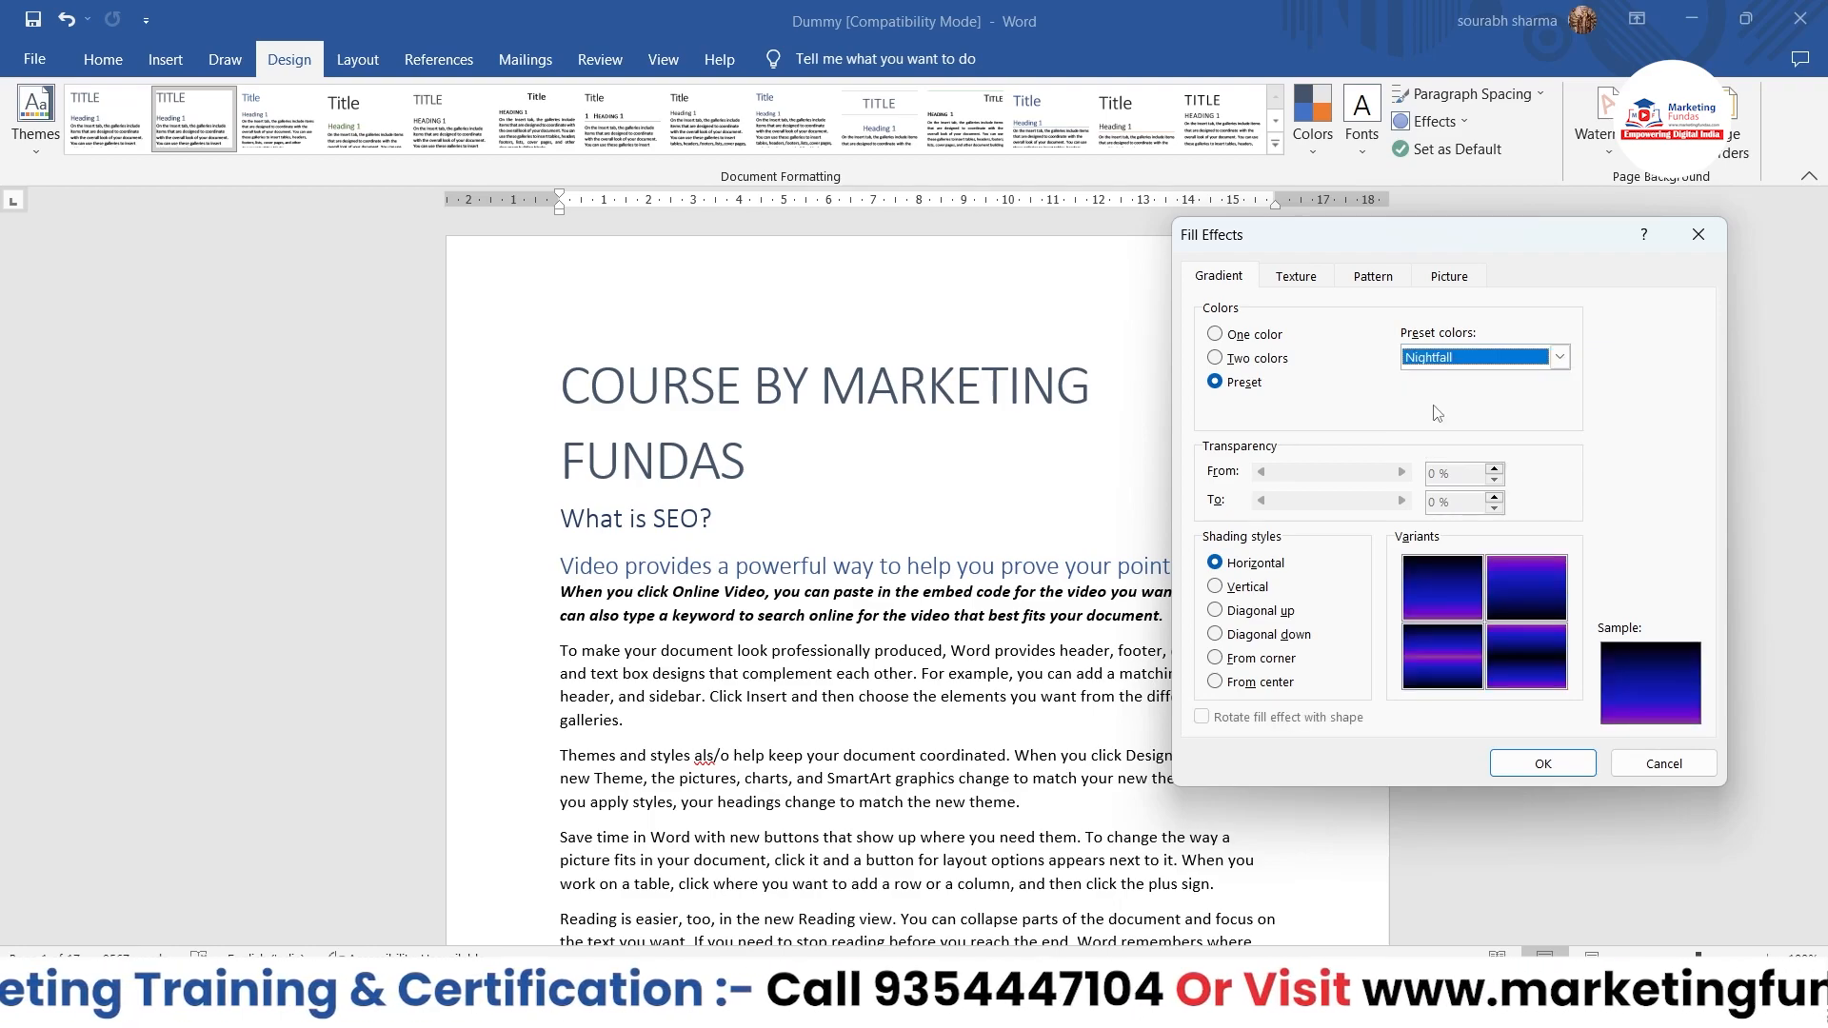
Step: Apply the Ocean preset gradient with horizontal shading as the page background
left_click(1558, 357)
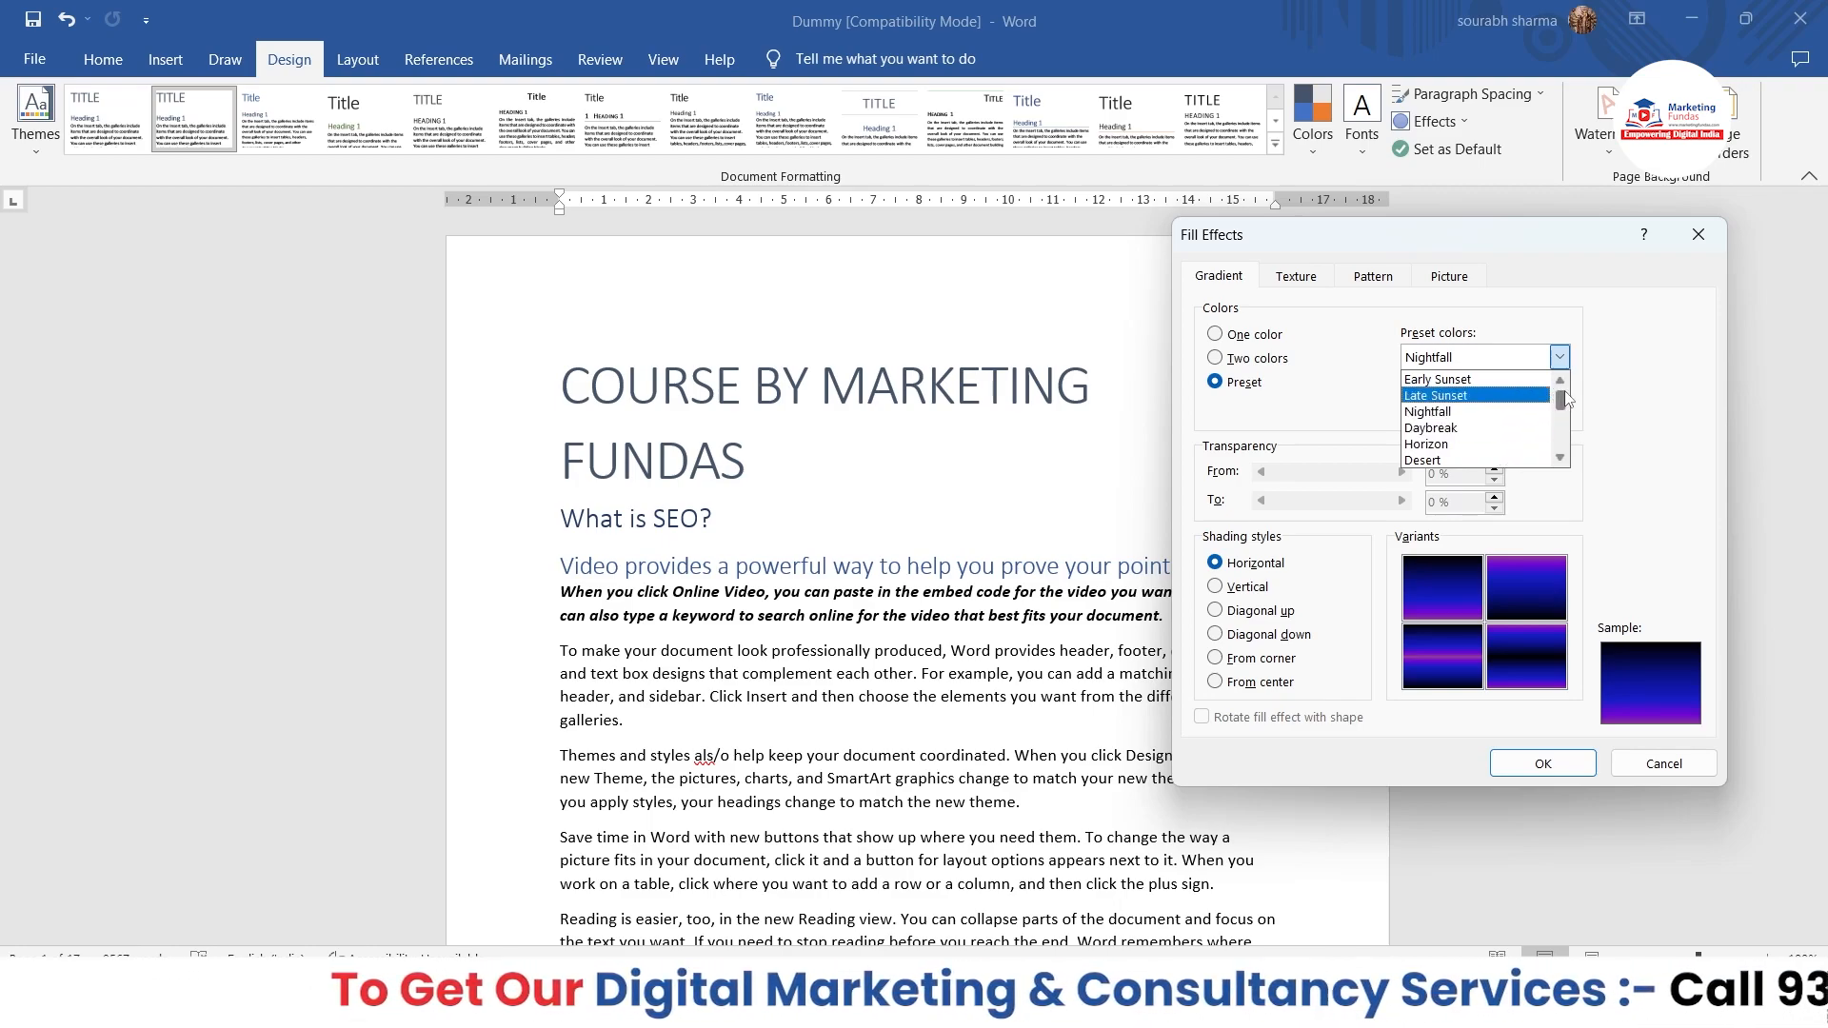
left_click_drag(1563, 405, 1563, 415)
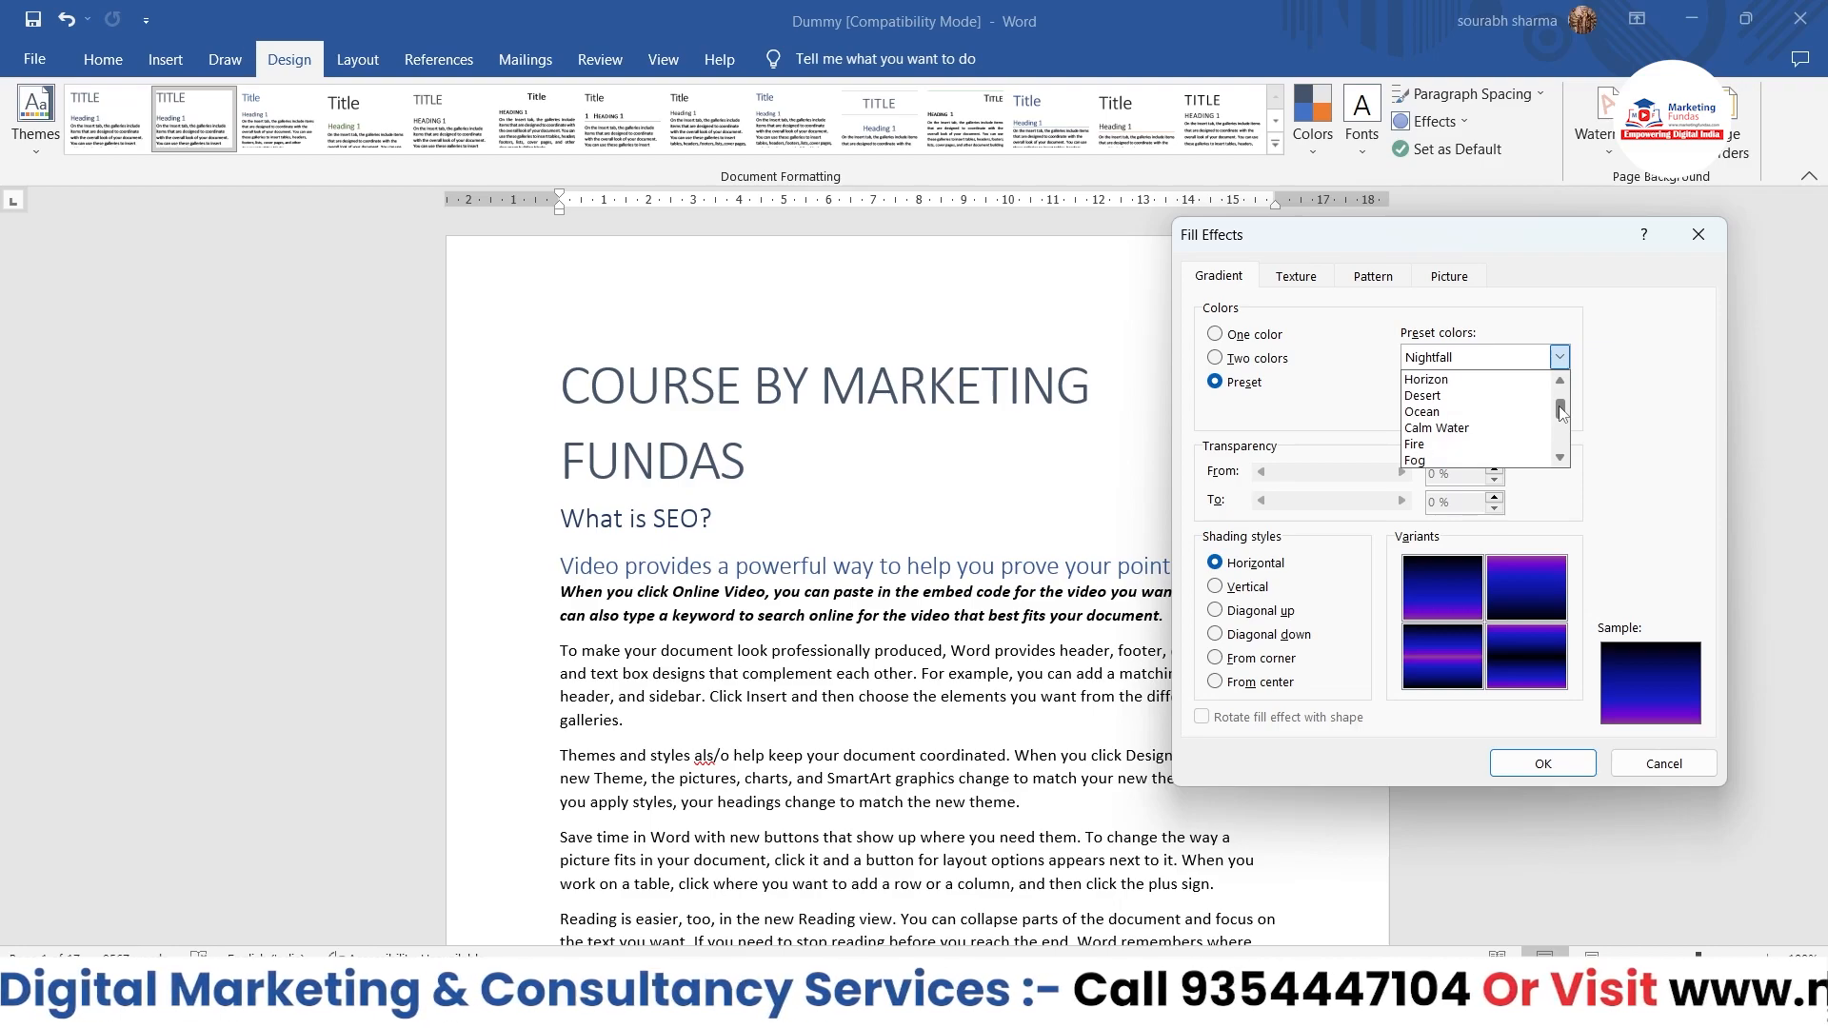
left_click(1426, 413)
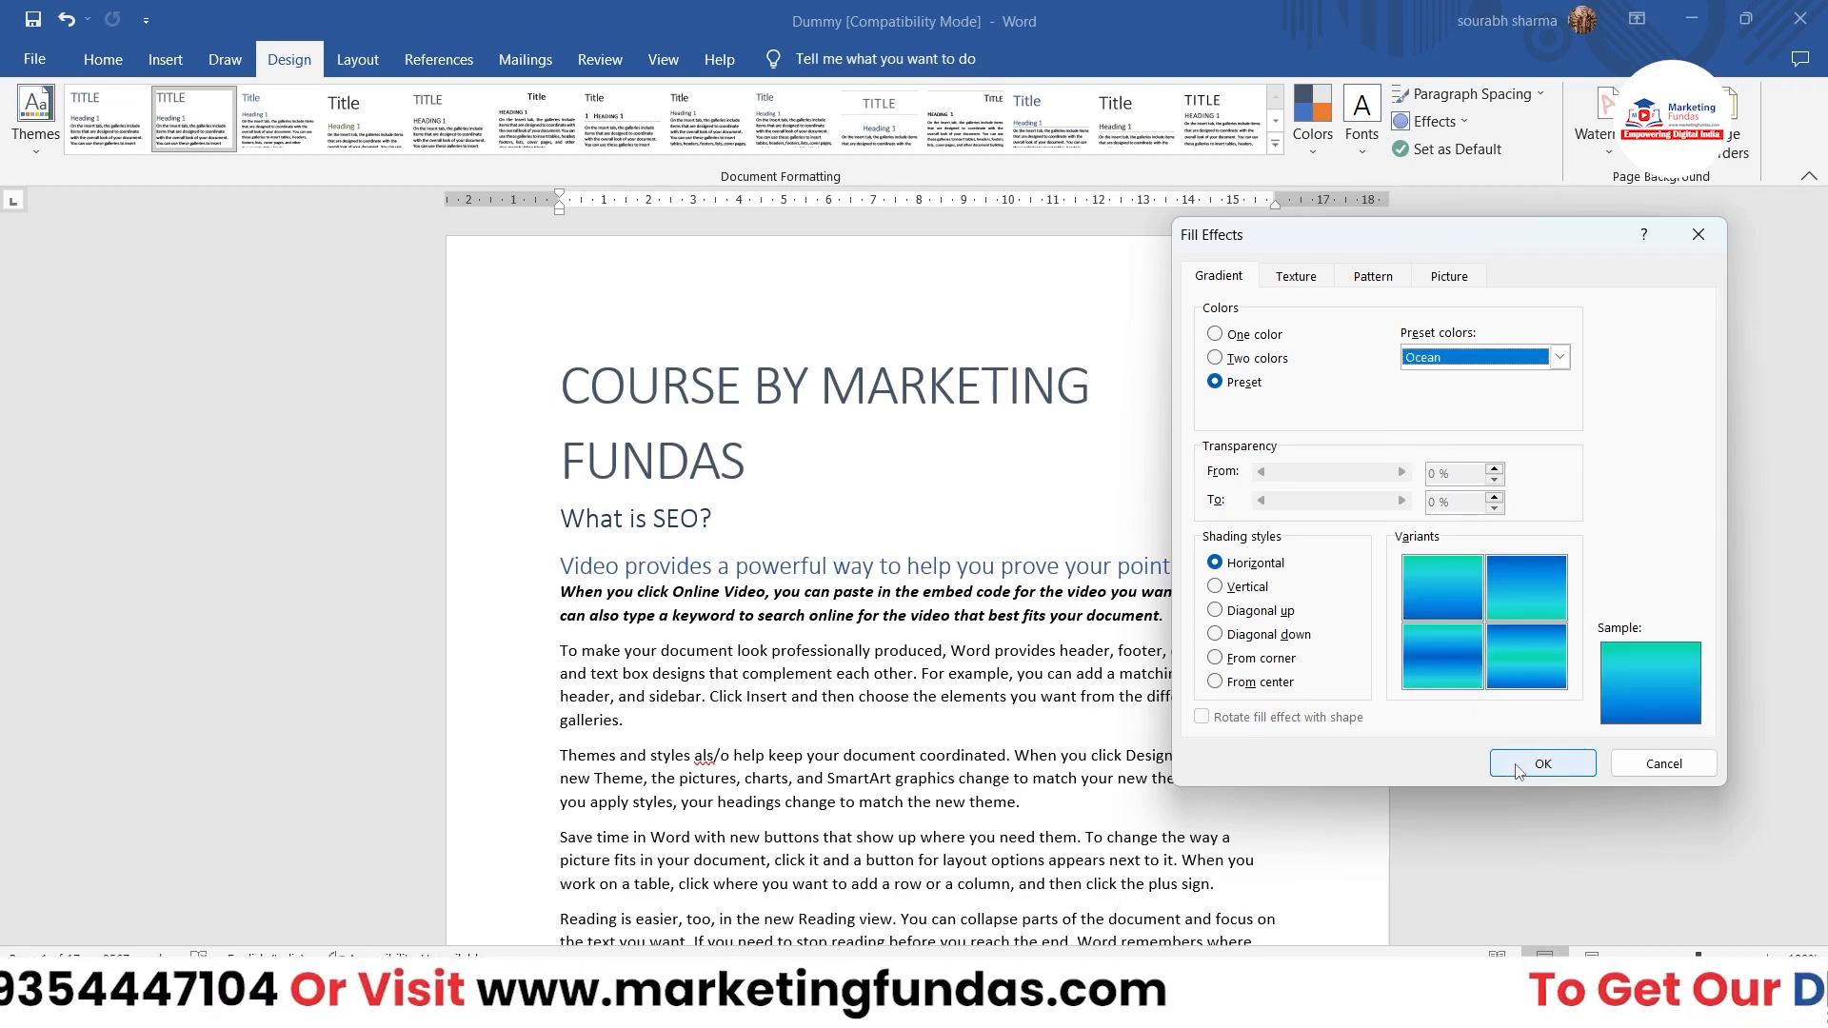
left_click(1543, 764)
scroll(1517, 764, "down", 8)
scroll(1517, 765, "up", 10)
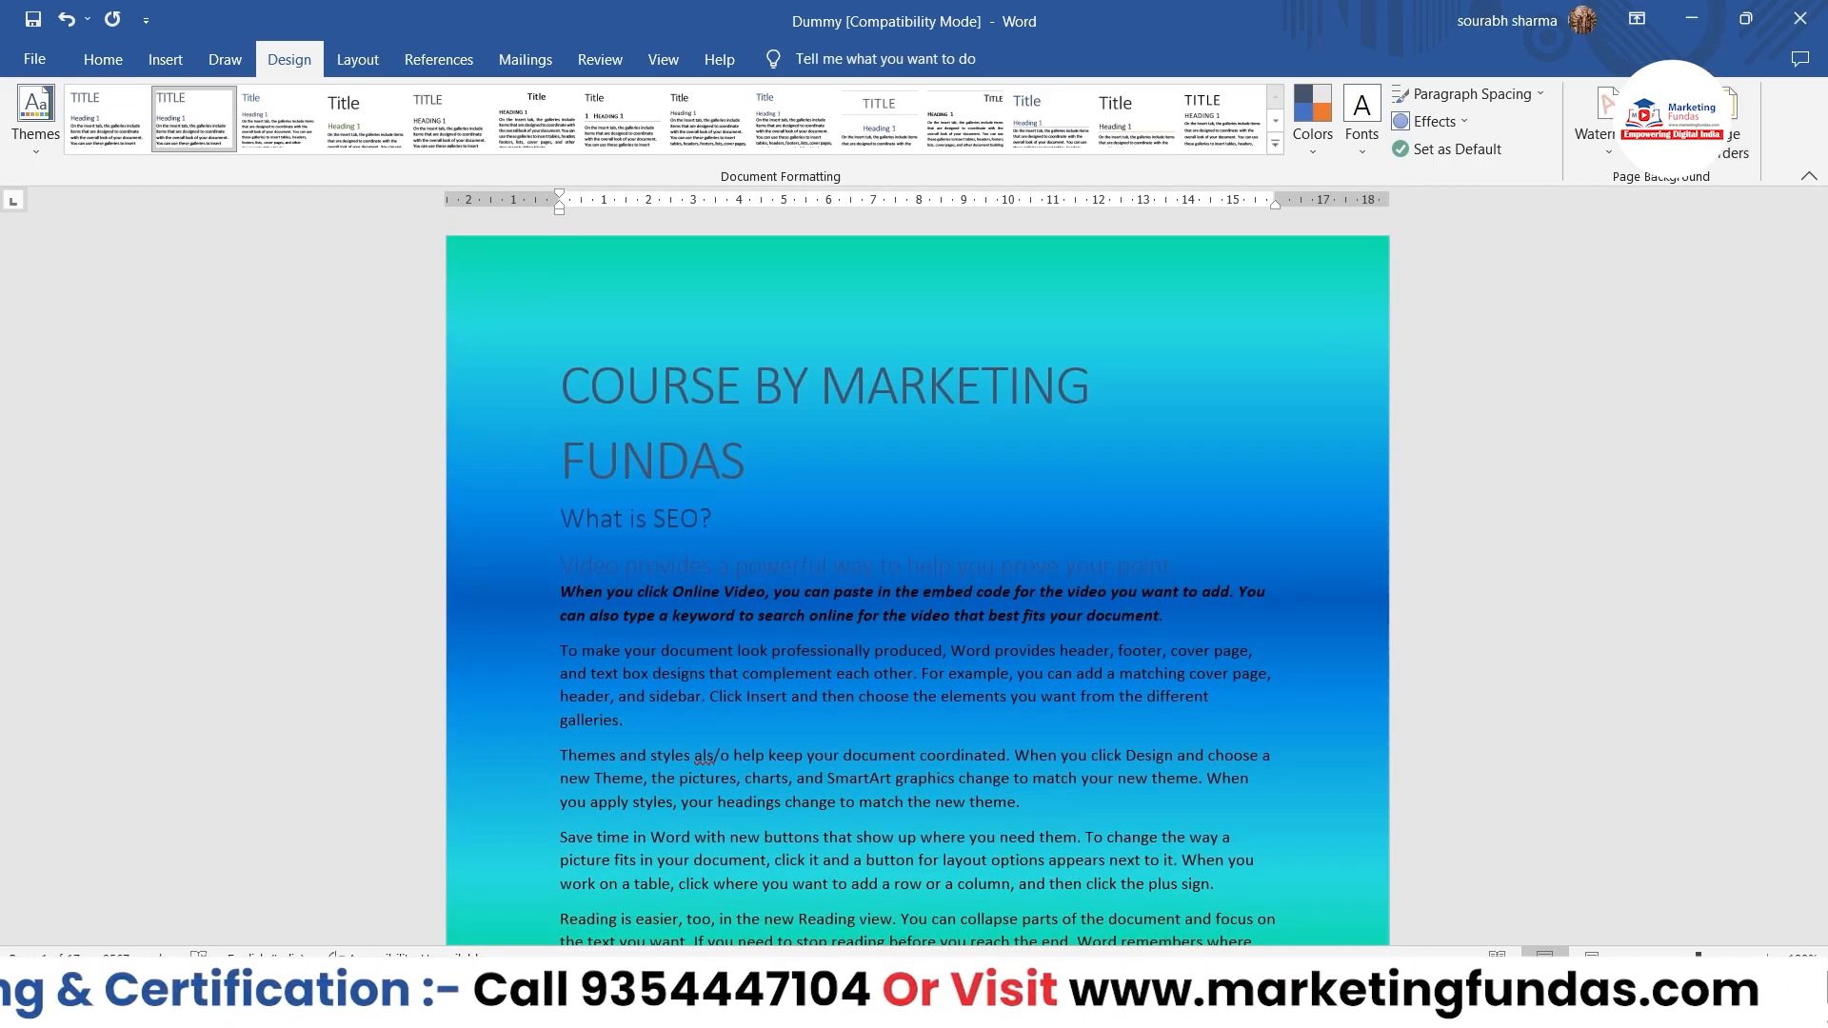
Step: Reopen the page background's fill effects and switch the gradient to one color
left_click(1668, 128)
left_click(1678, 416)
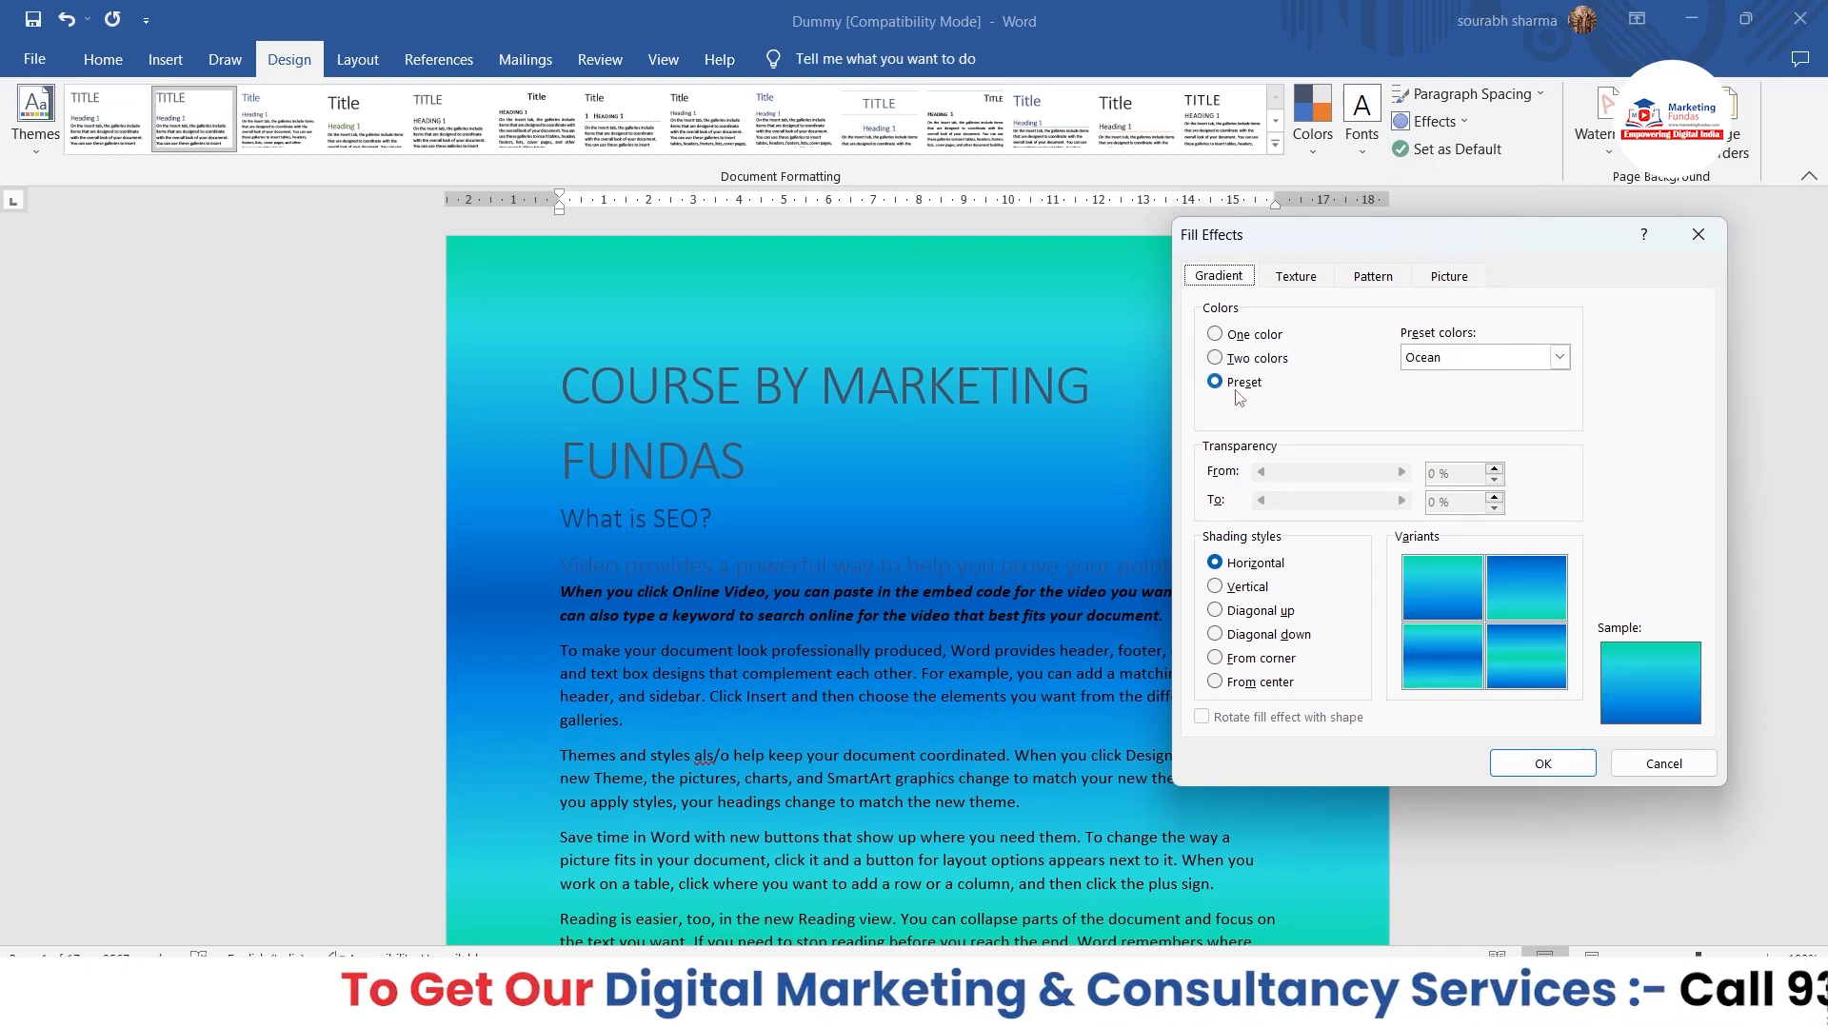
left_click(1219, 359)
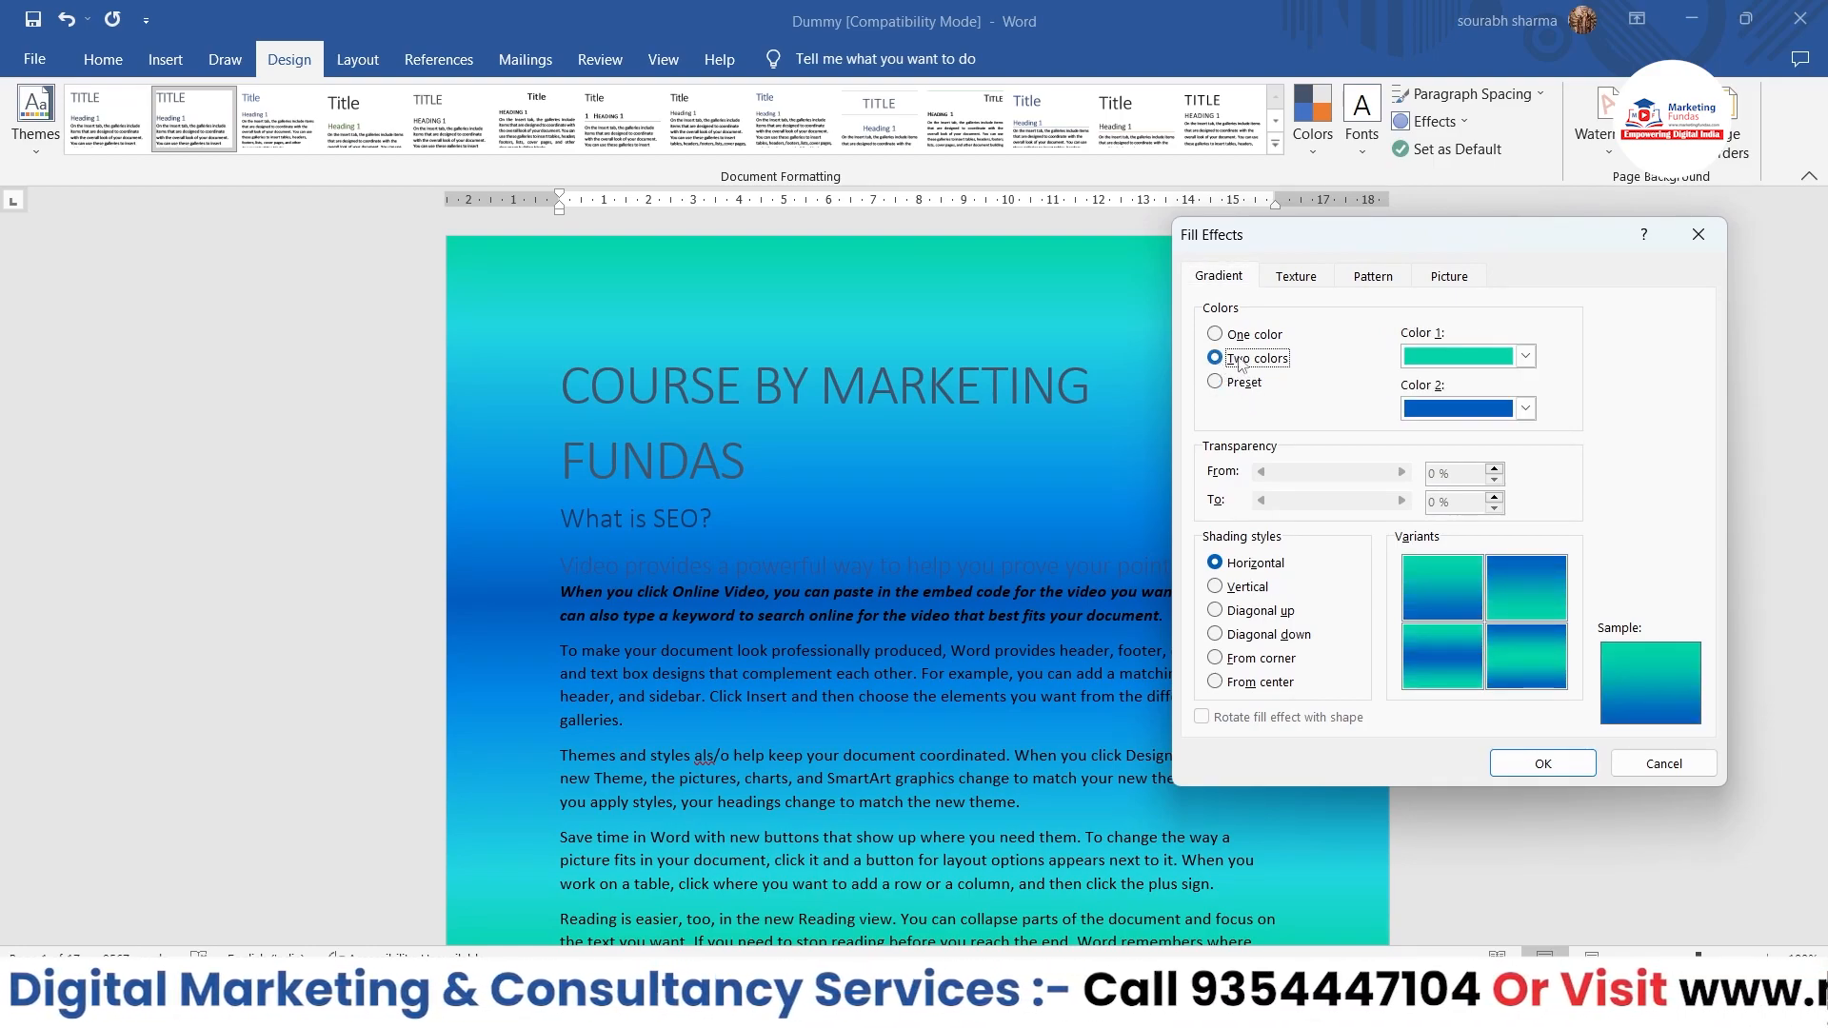
left_click(1218, 336)
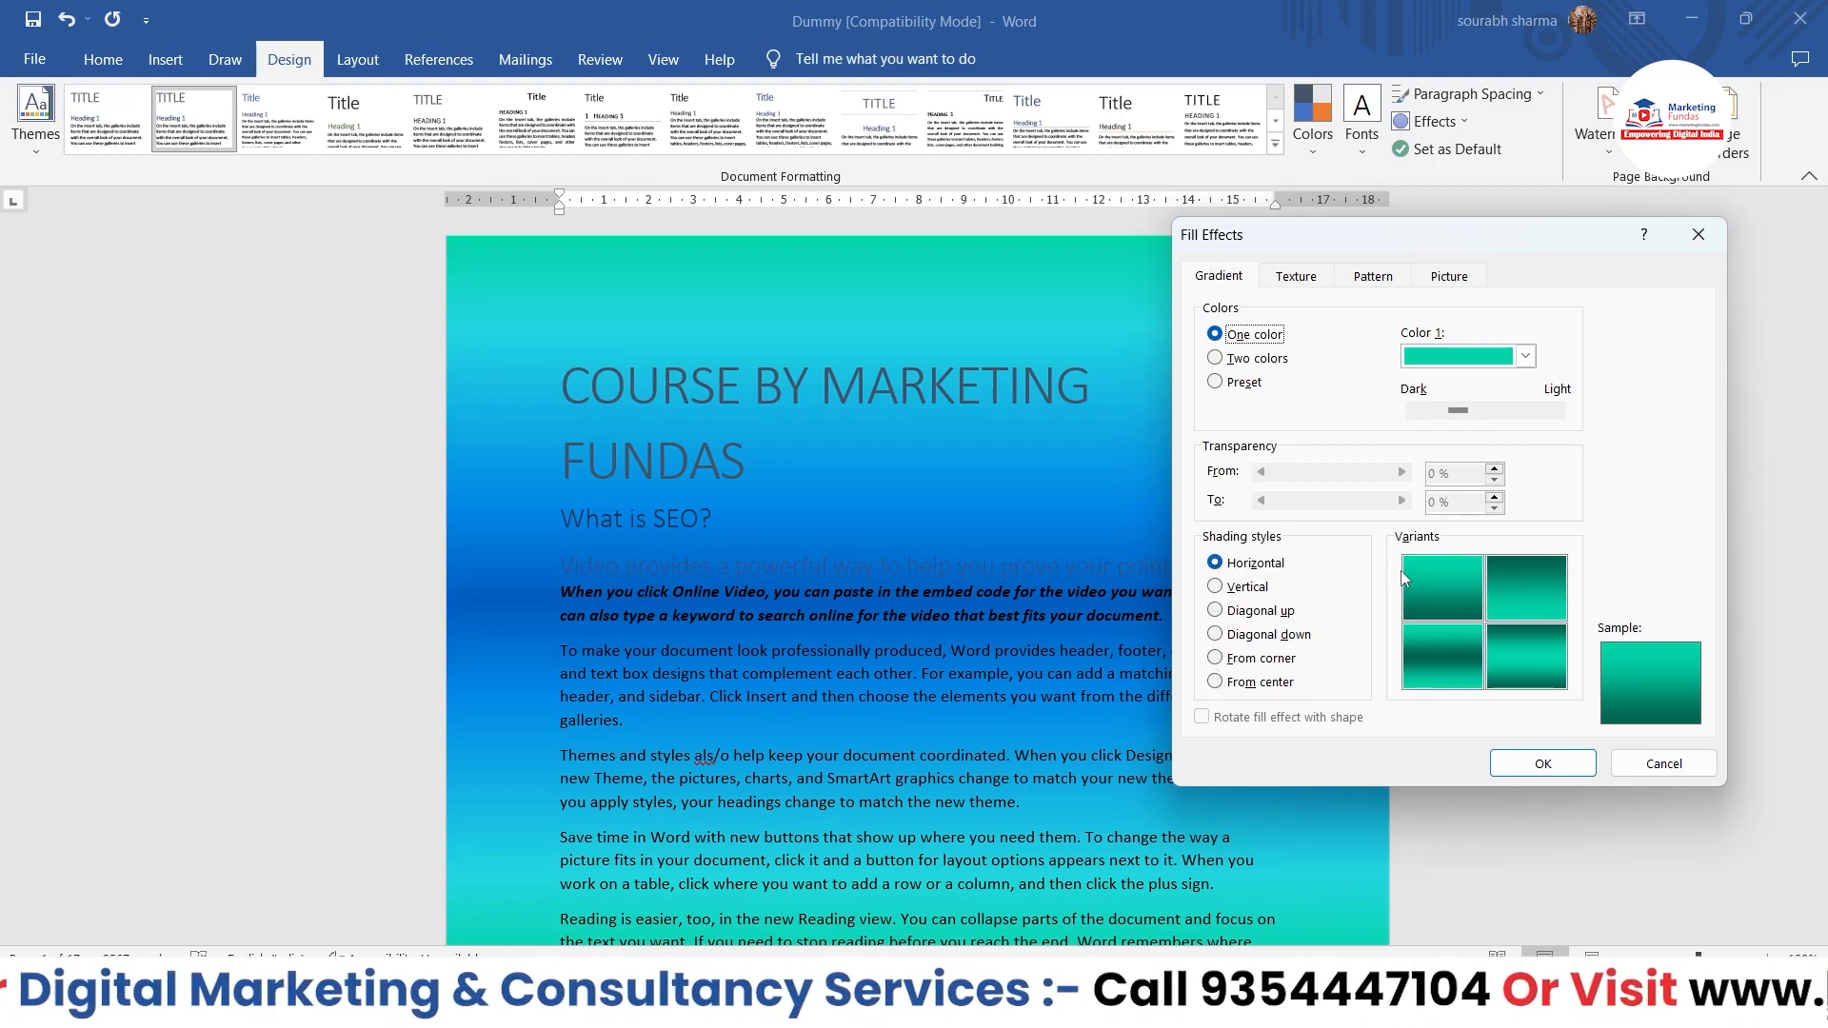
Step: Try several variants of the horizontal and vertical shading styles for the one-color gradient
left_click(1522, 630)
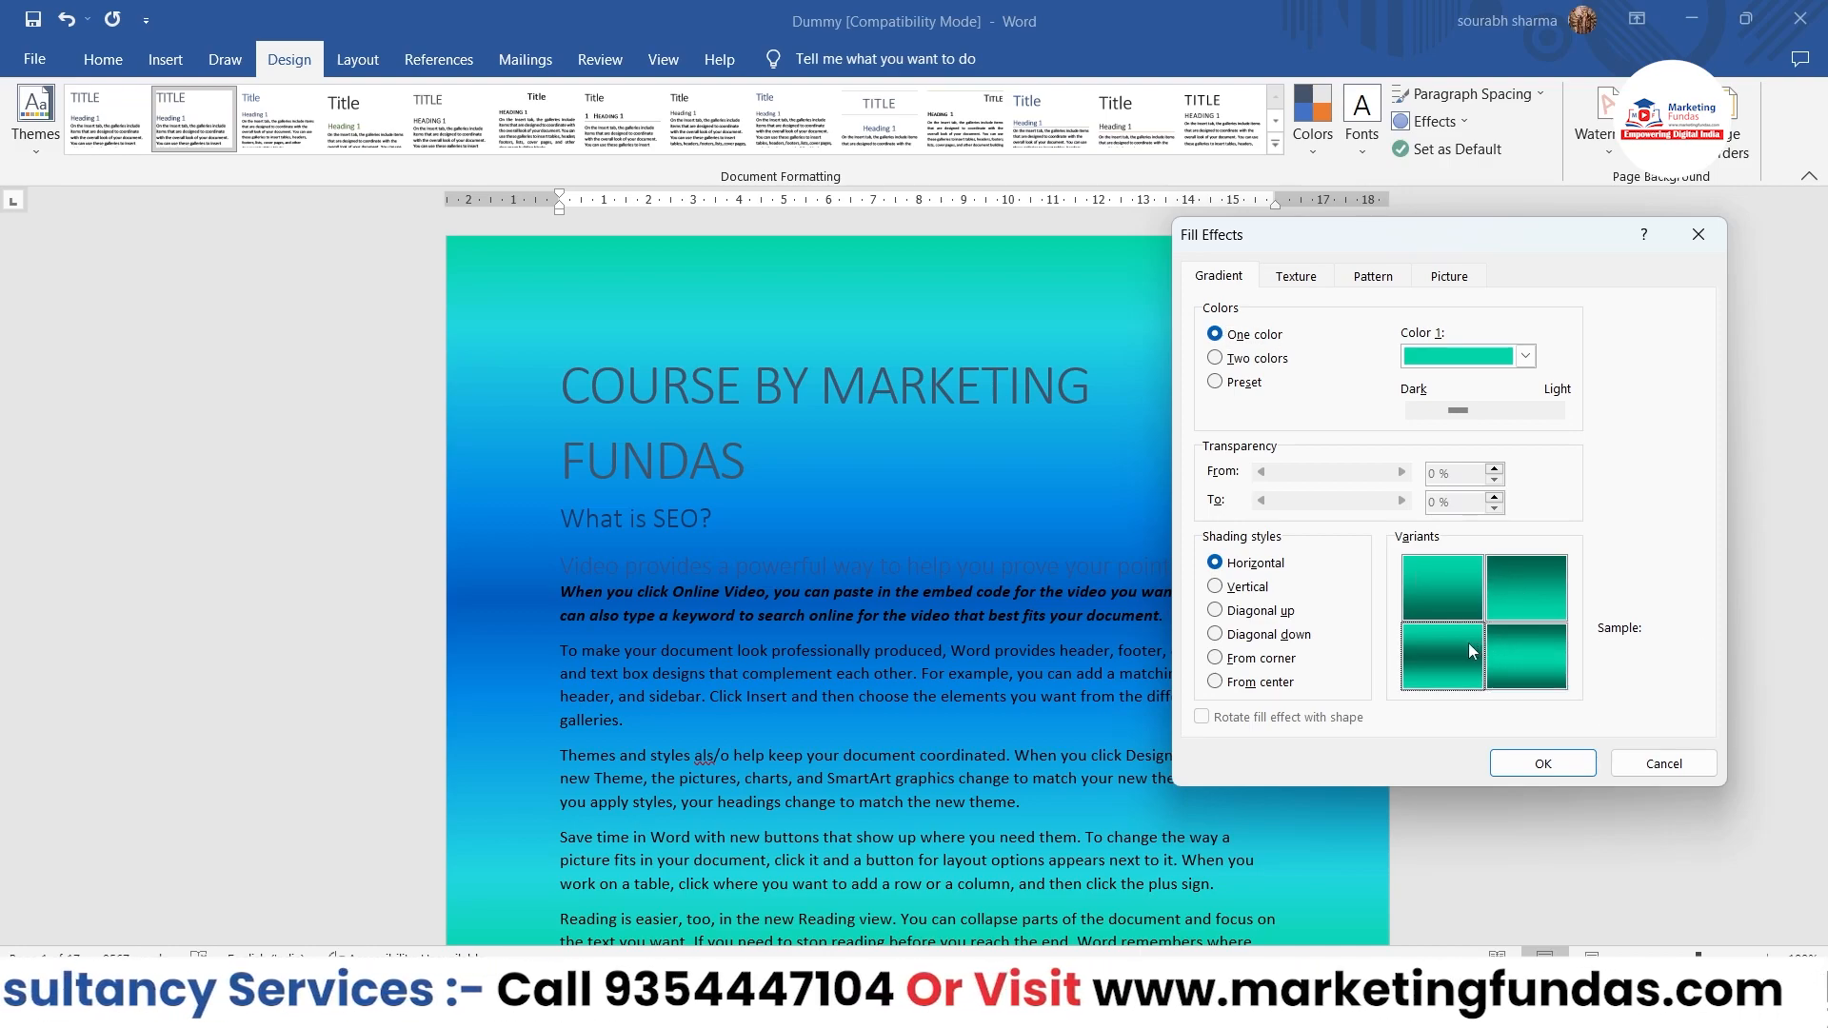
left_click(1467, 596)
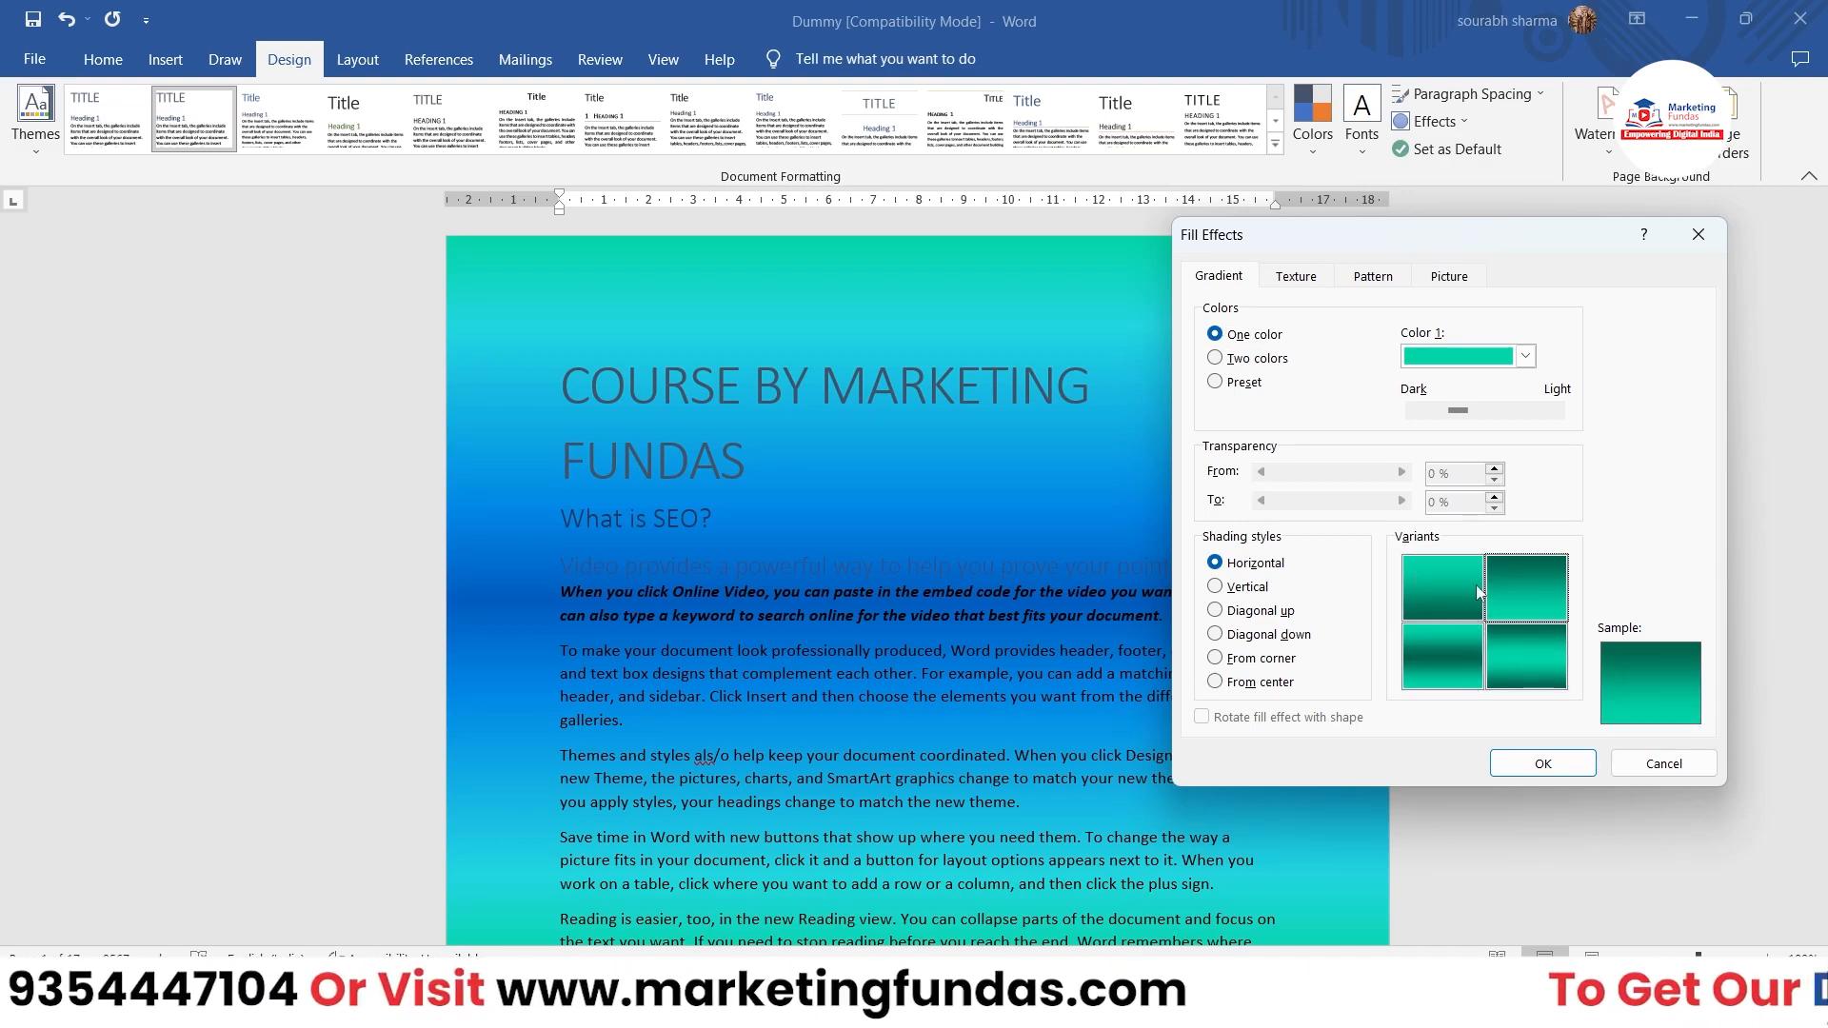
left_click(1223, 587)
left_click(1430, 598)
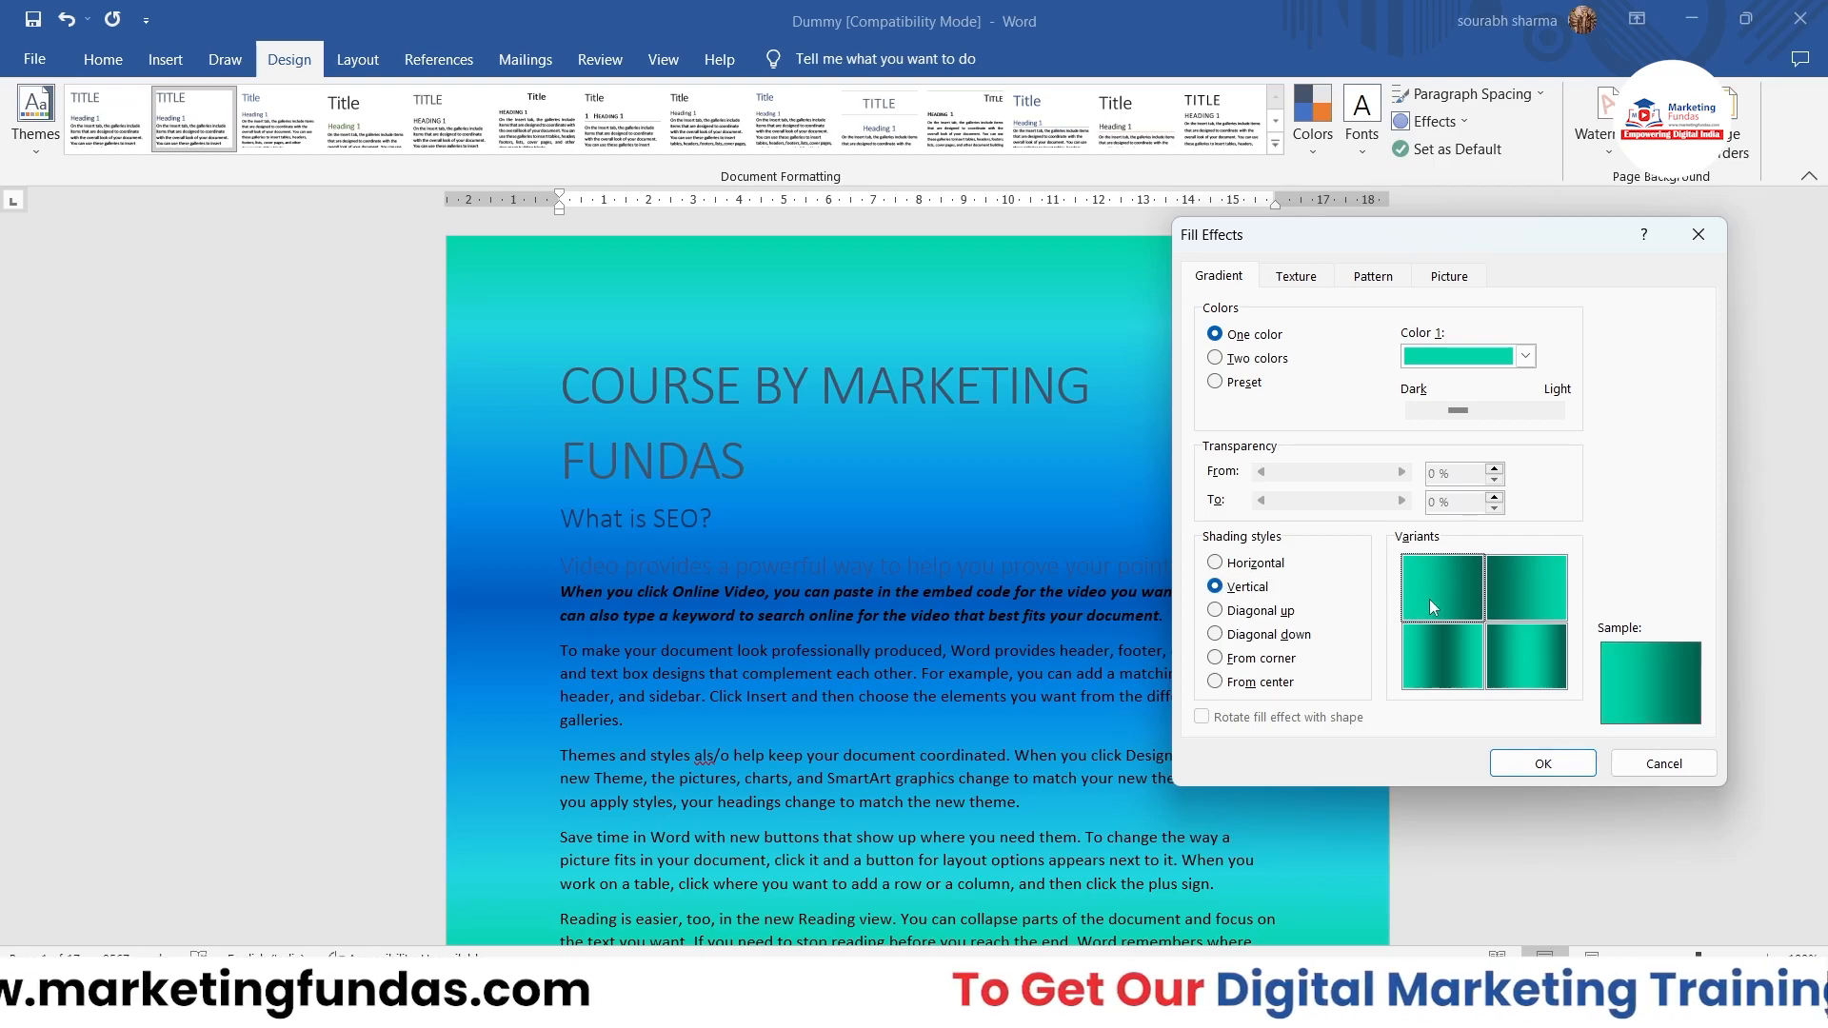
left_click(1495, 598)
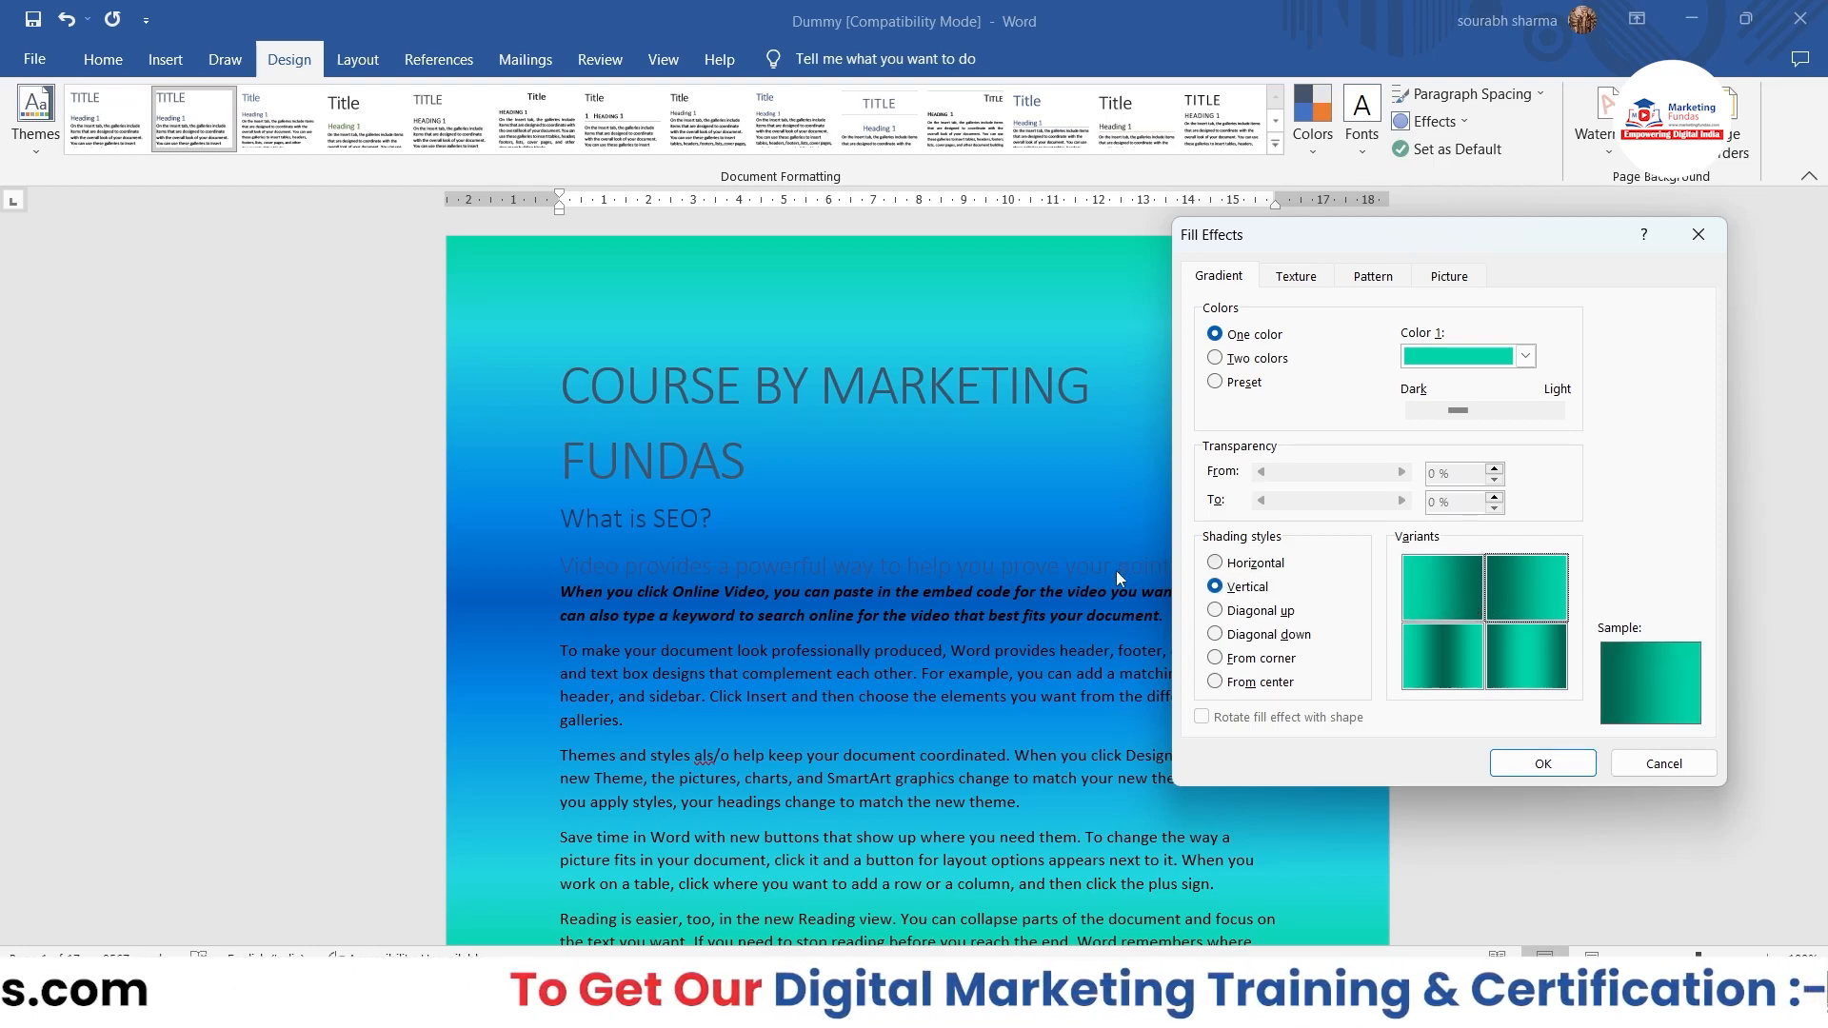
left_click(1216, 563)
left_click(1510, 603)
left_click(1512, 636)
left_click(1448, 655)
Step: Preview the vertical, diagonal up, diagonal down, from corner and from center shading styles for the gradient
left_click(1215, 586)
left_click(1216, 611)
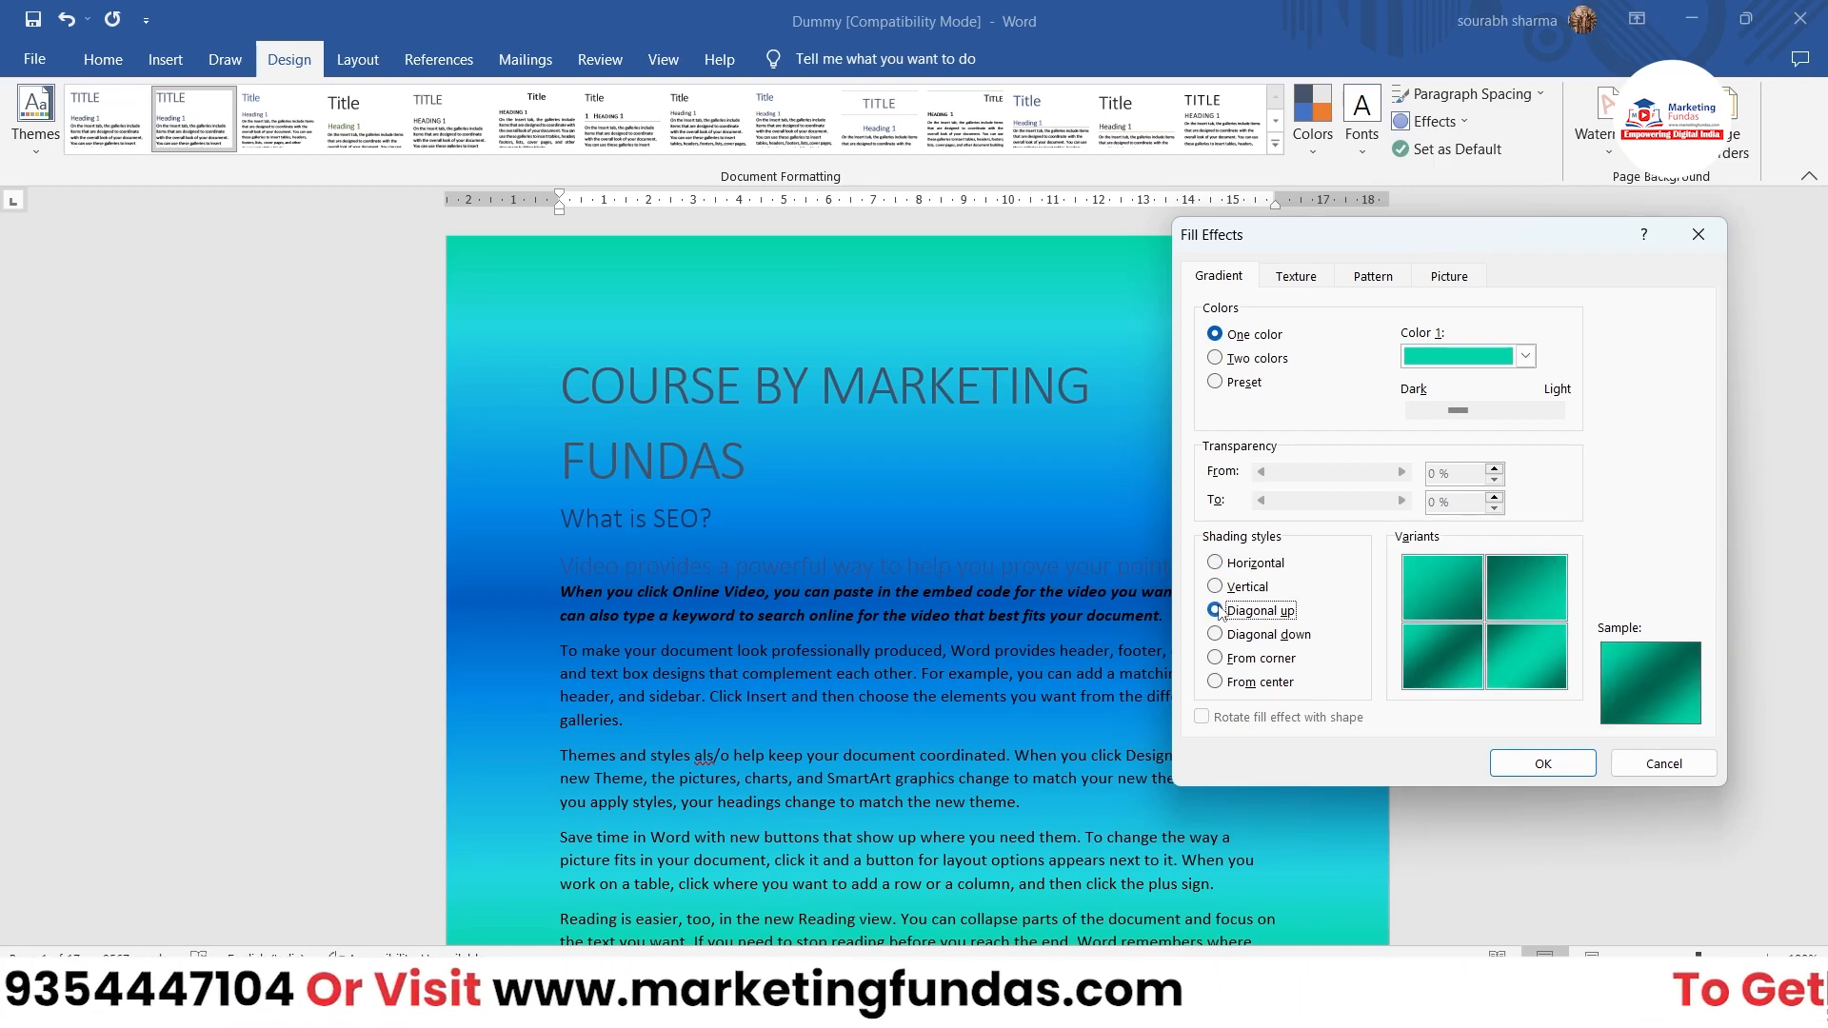
left_click(1216, 634)
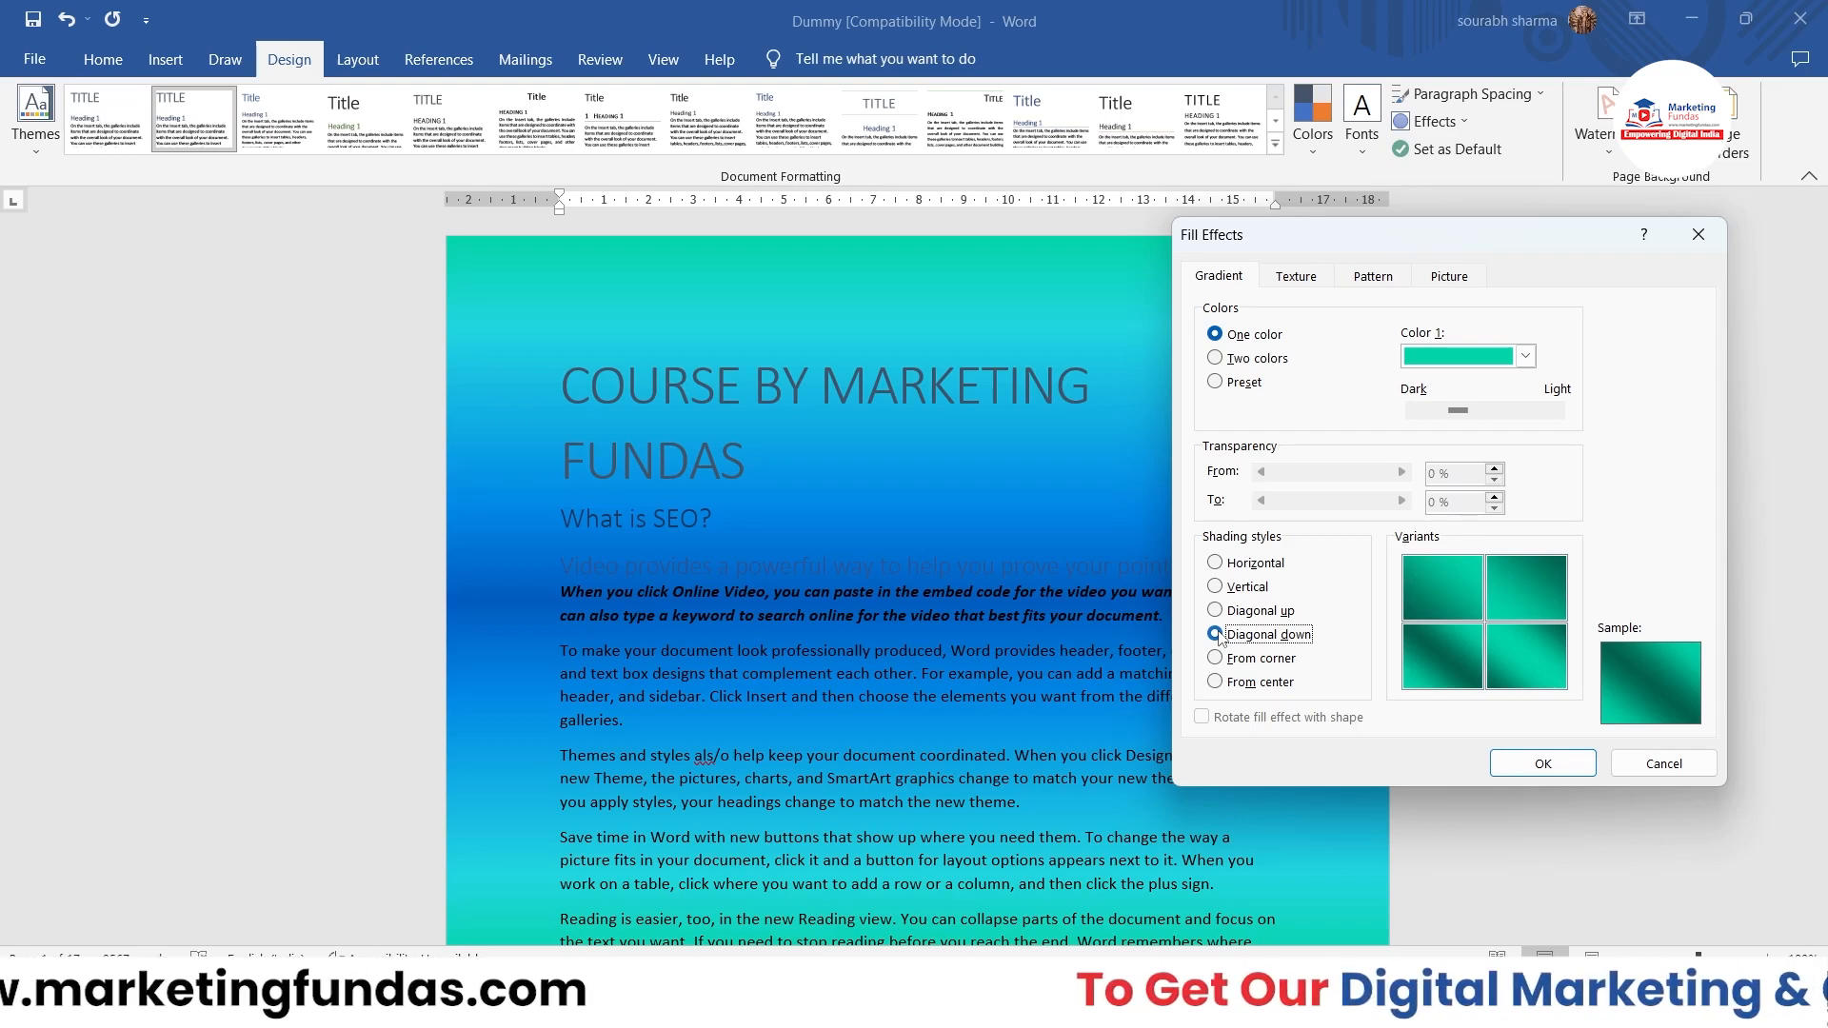
left_click(1215, 658)
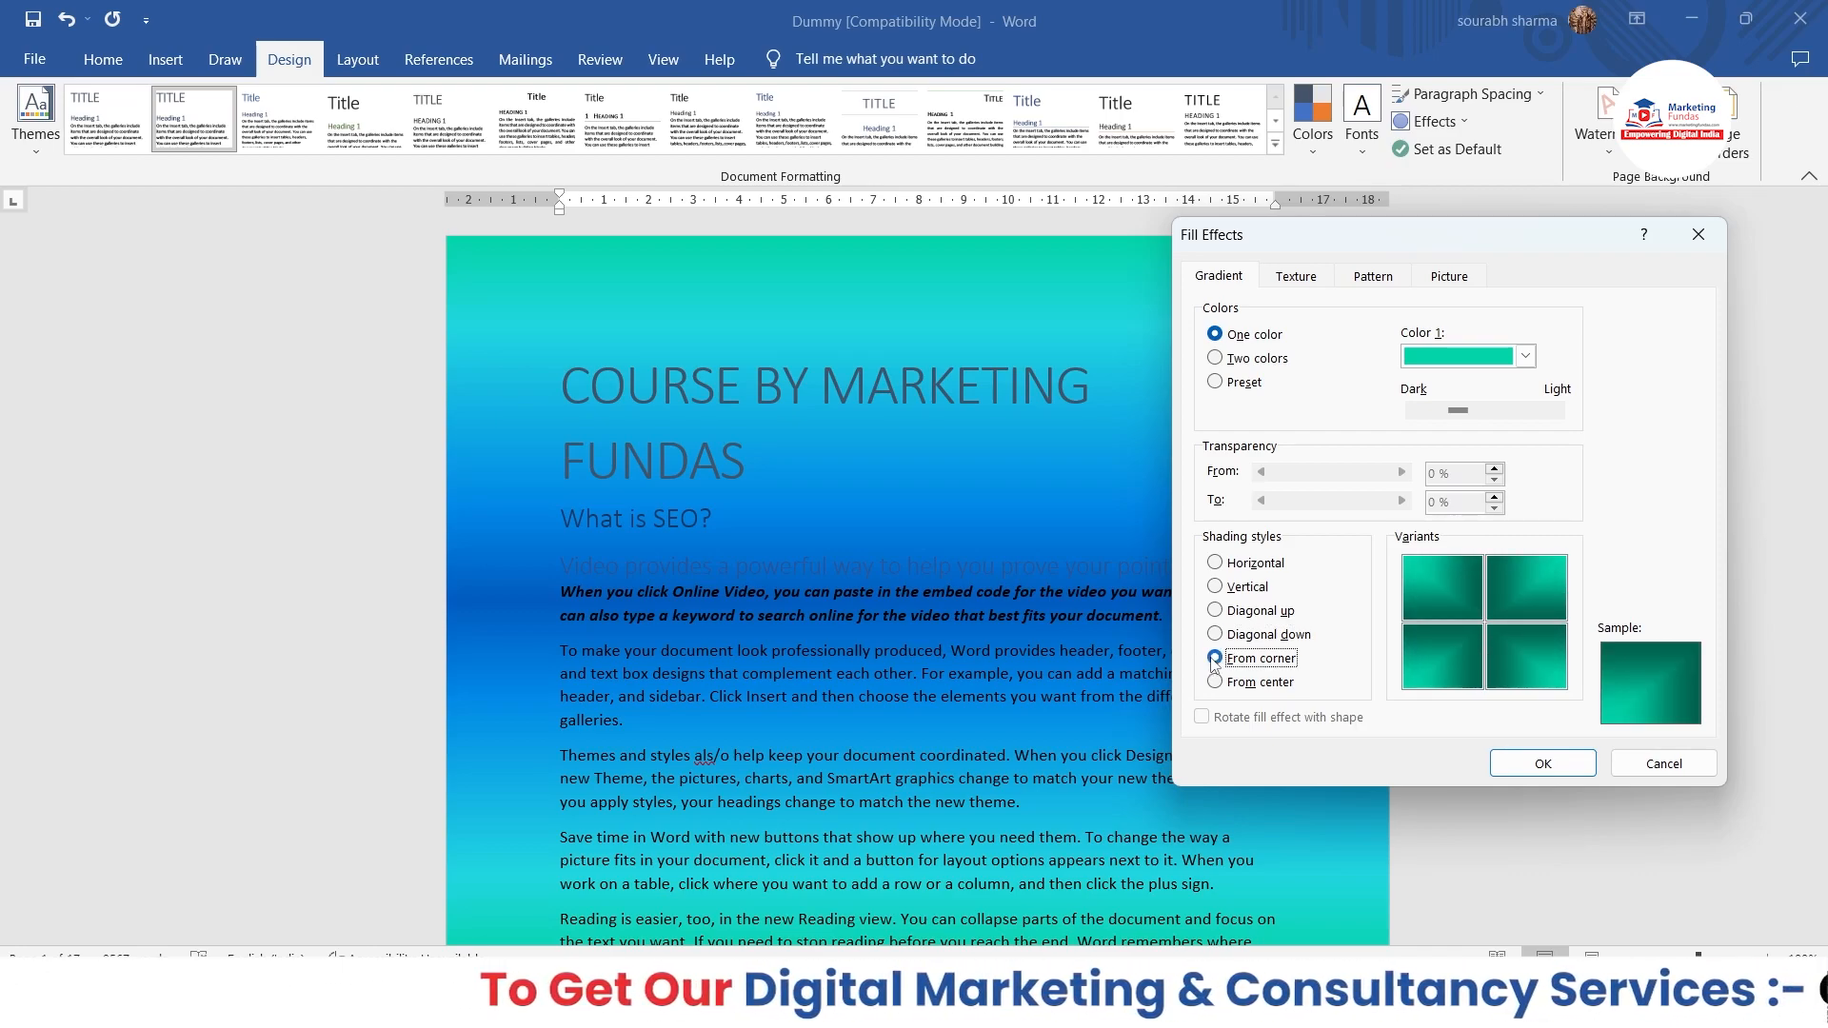
left_click(1215, 682)
left_click(1450, 602)
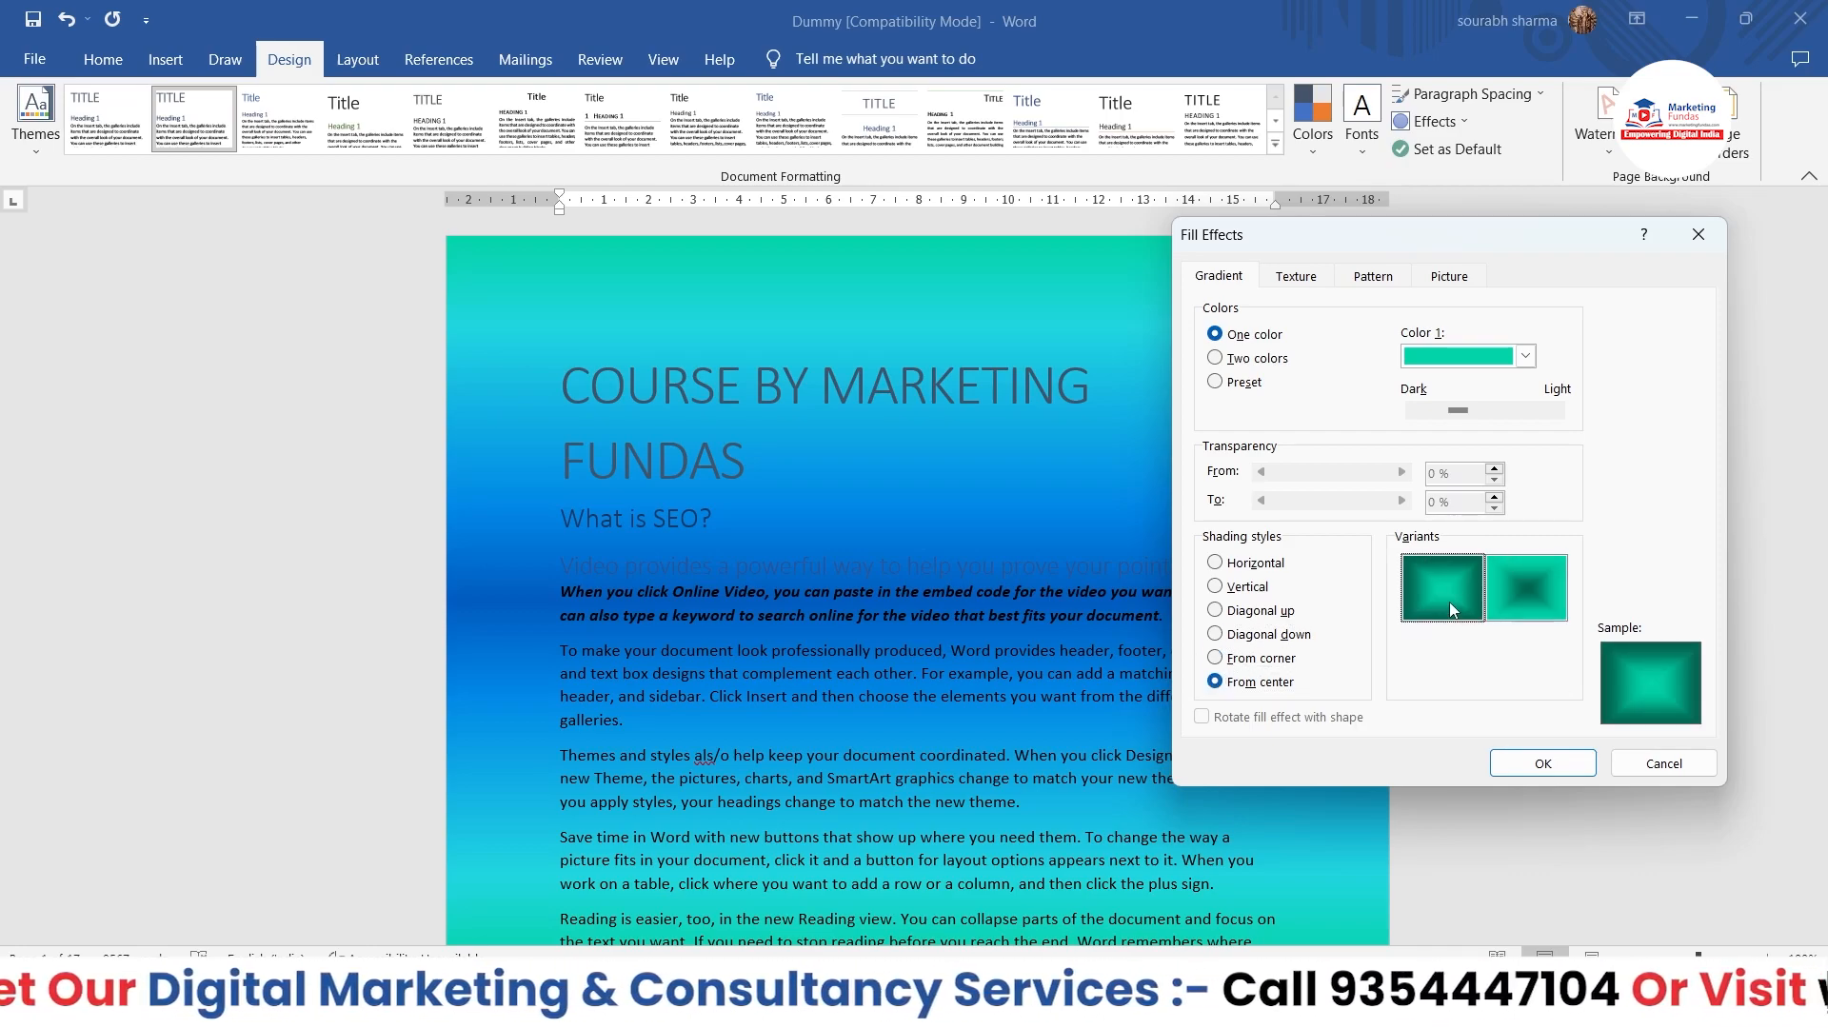
Step: Set the gradient's shading style to Horizontal with the first variant
left_click(1216, 587)
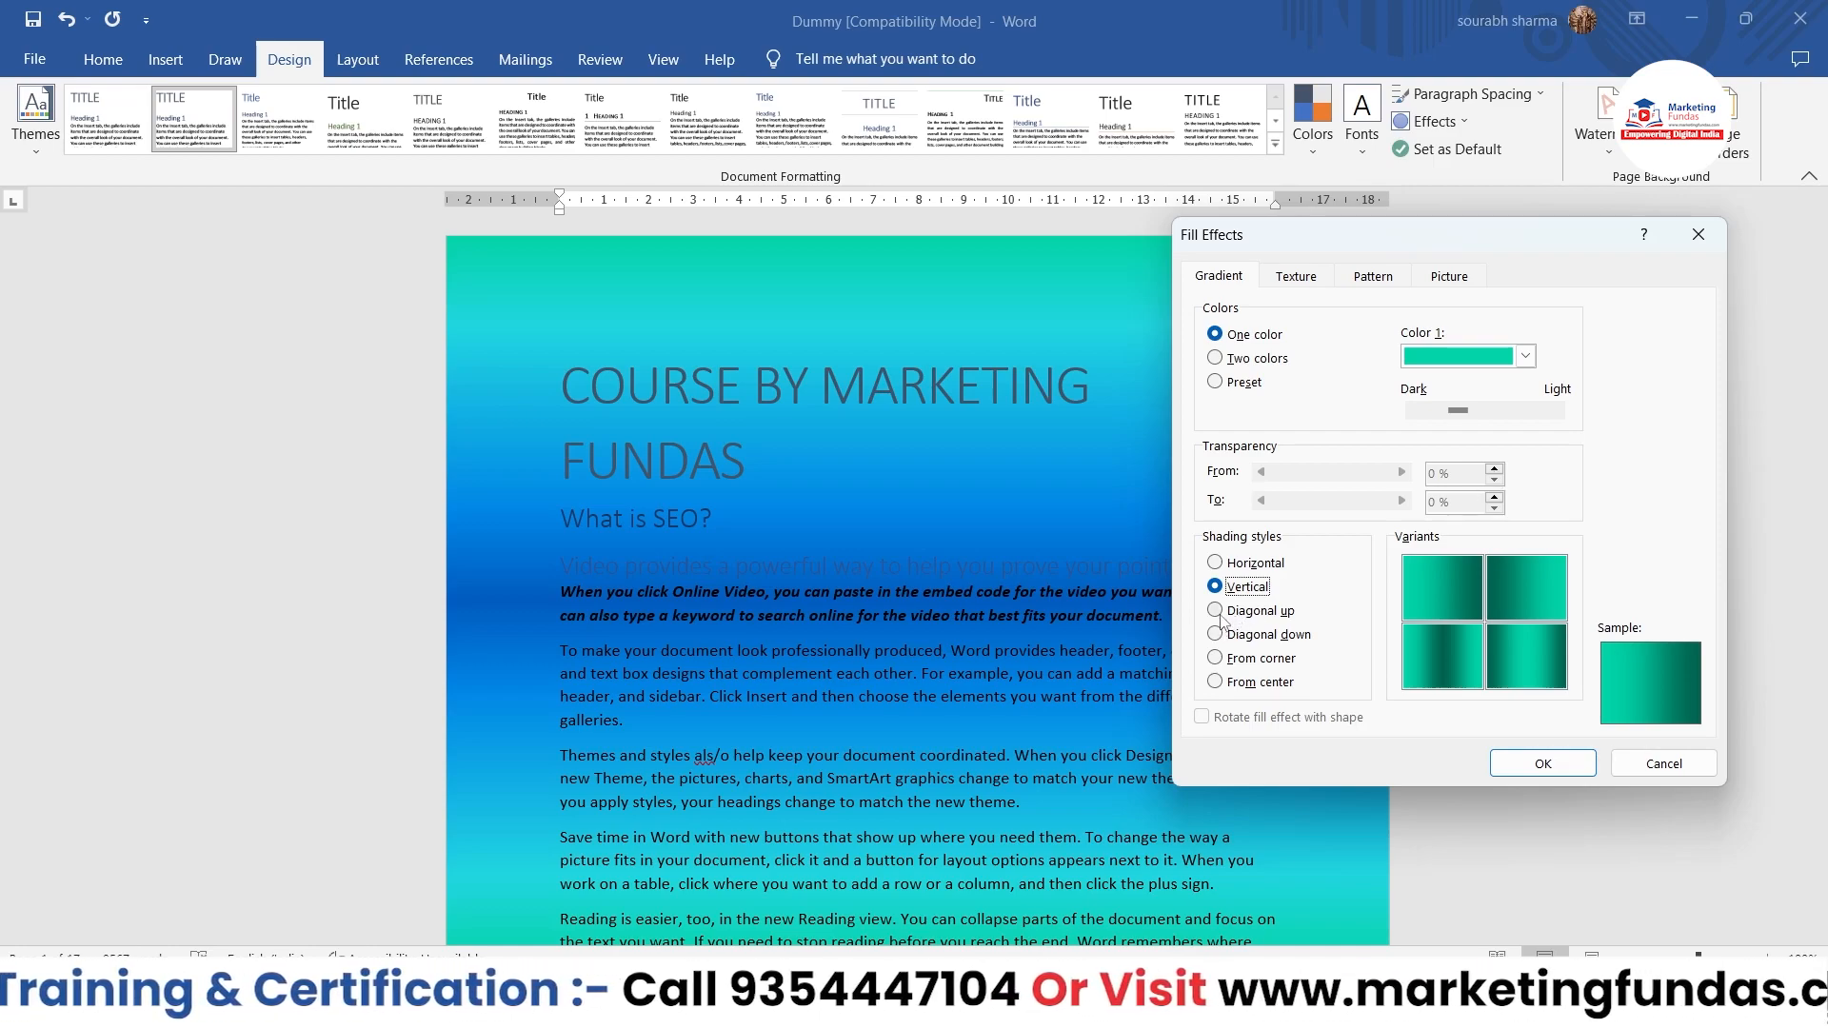
left_click(1216, 568)
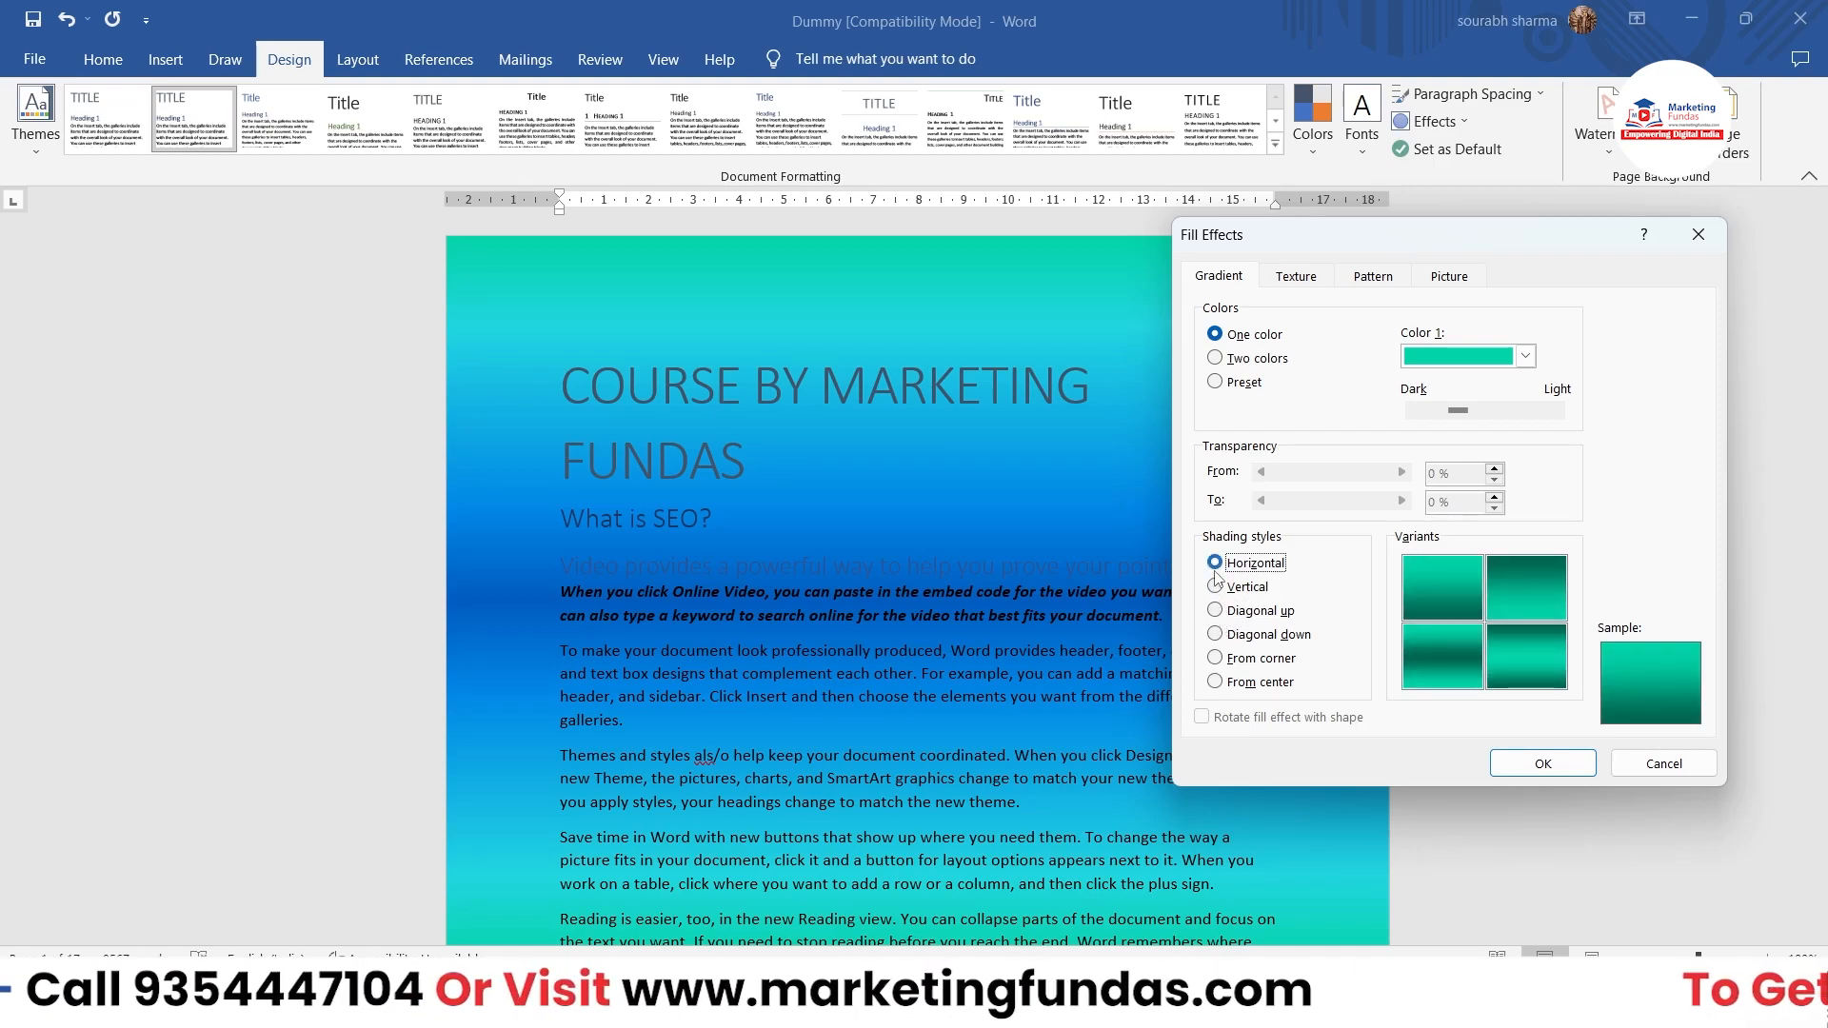
left_click(1463, 583)
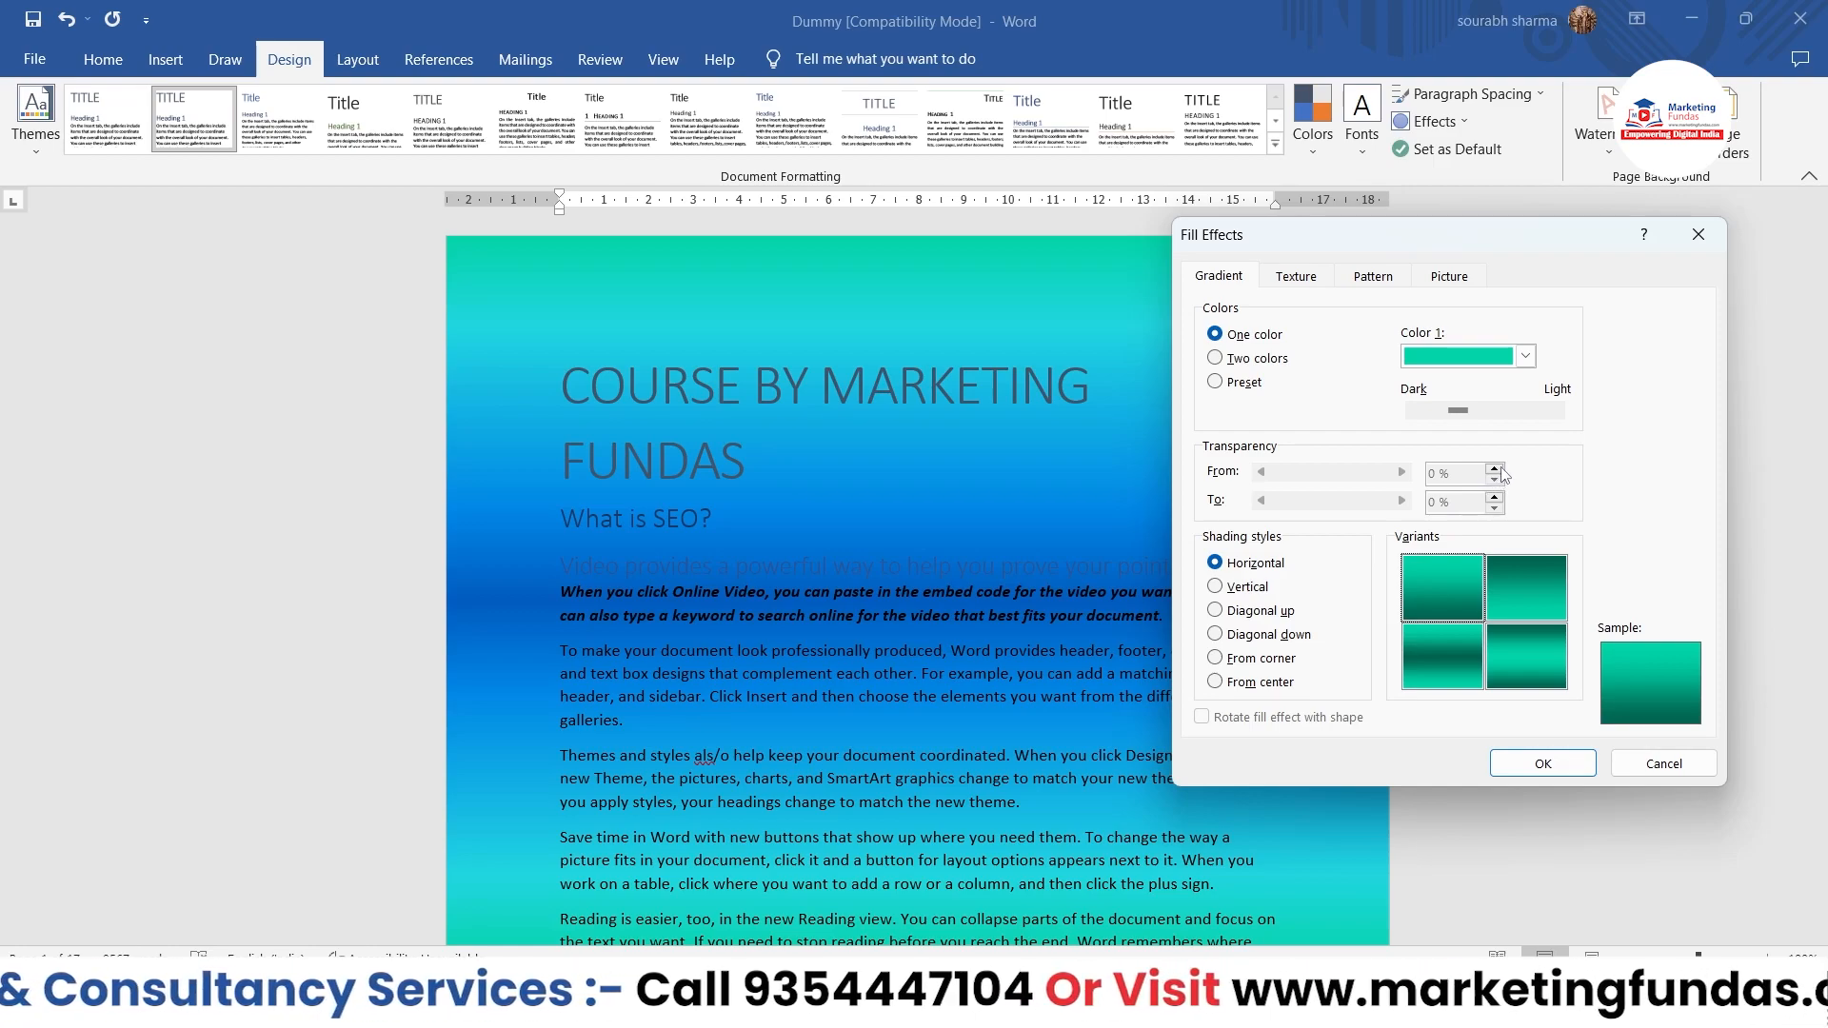
Step: Shift the one-color gradient's shade toward Light and apply it to the page background
left_click_drag(1462, 412, 1466, 417)
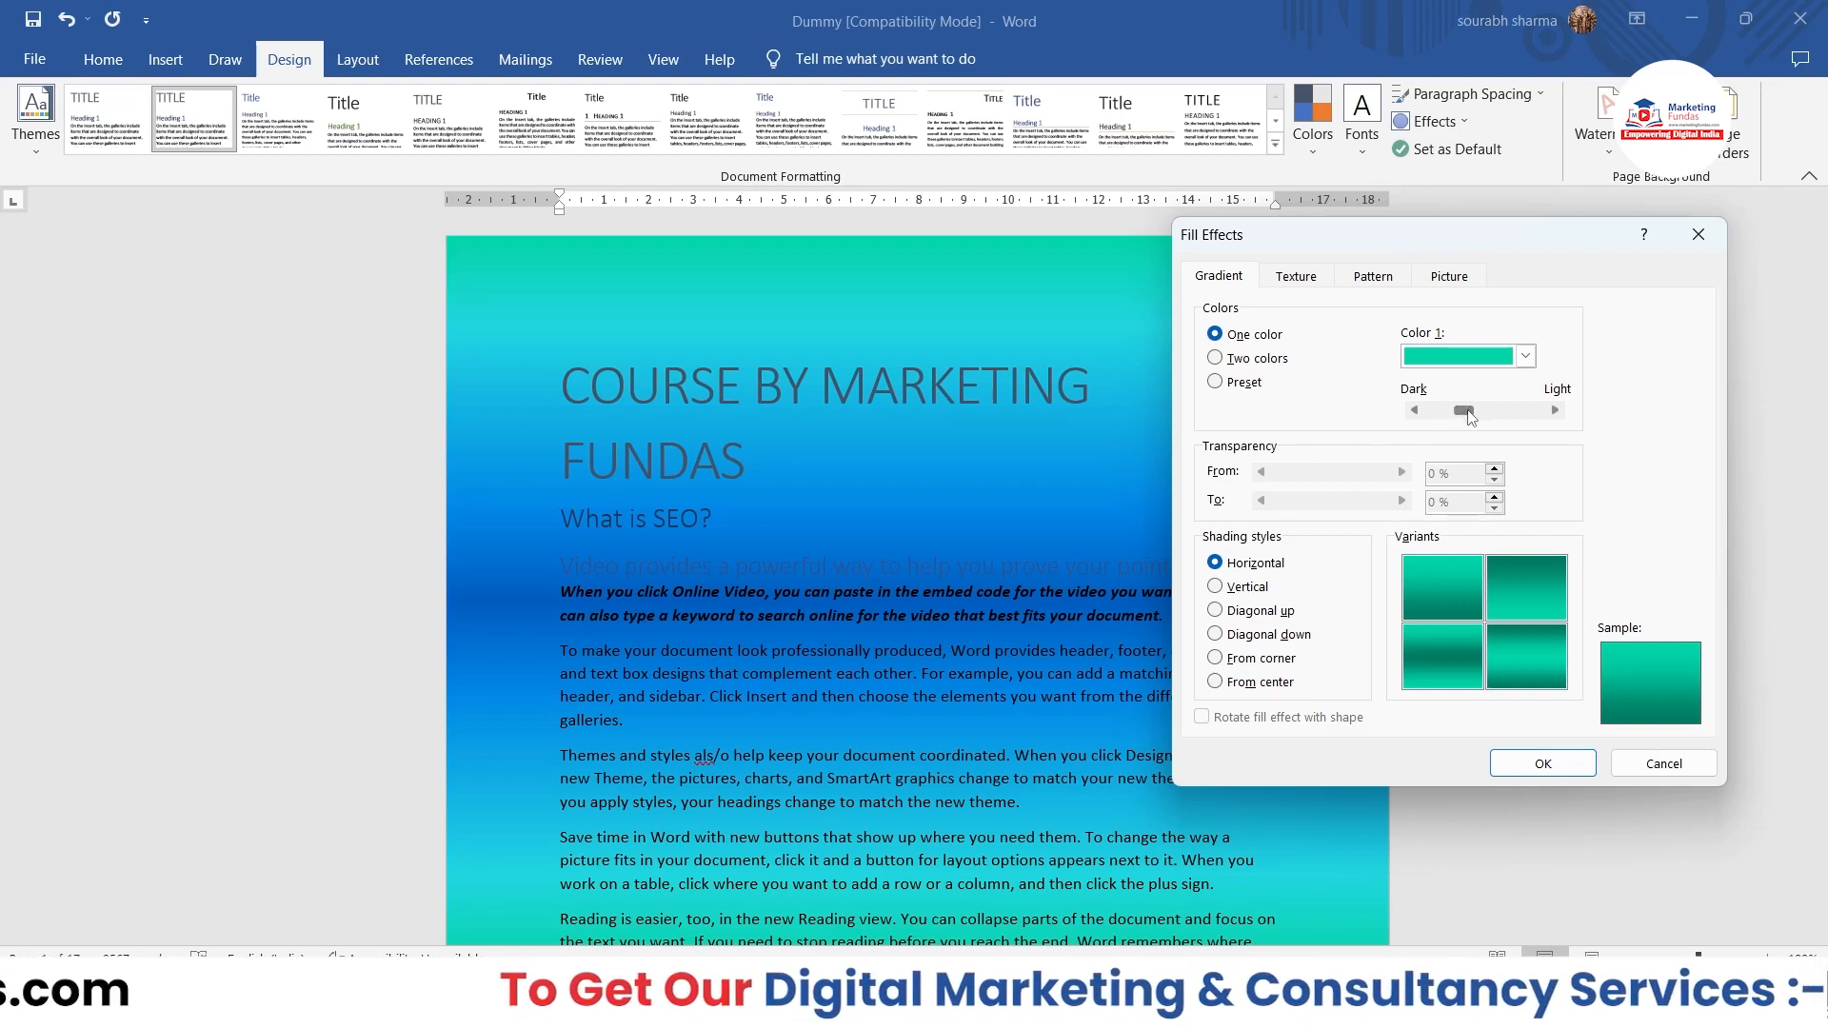
left_click_drag(1471, 419, 1416, 419)
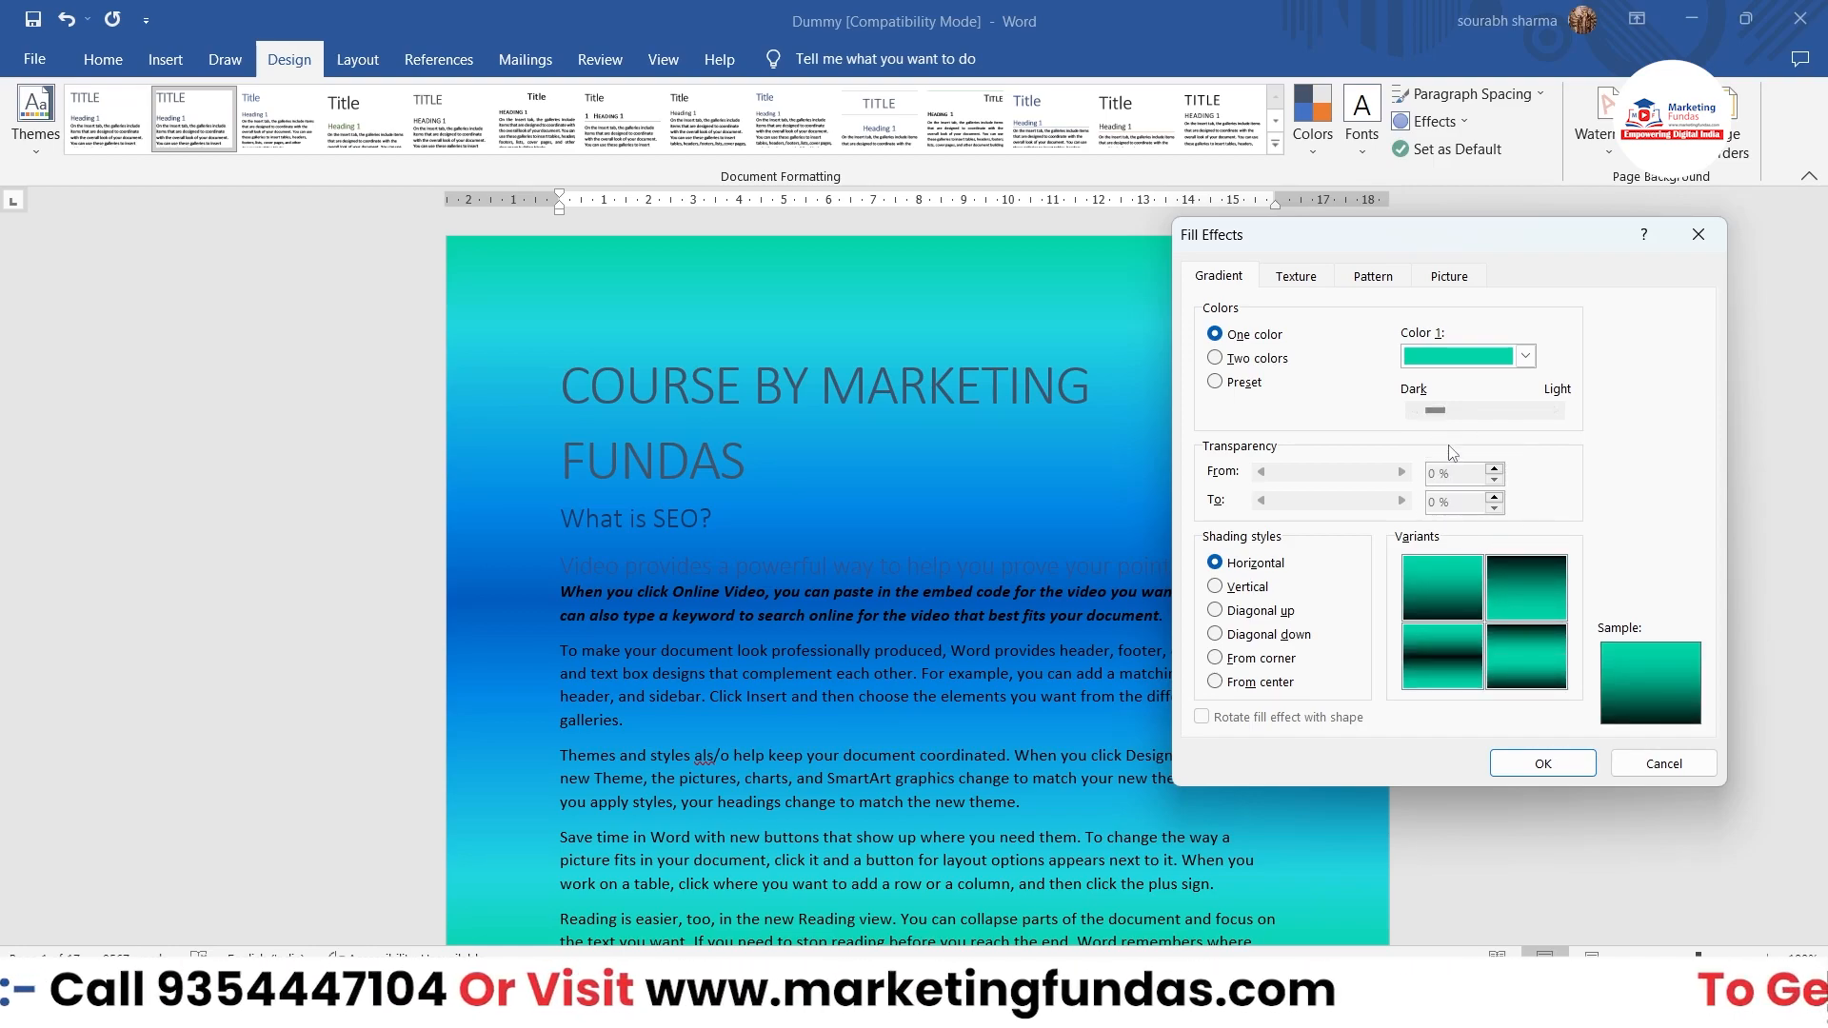
left_click_drag(1437, 417, 1522, 421)
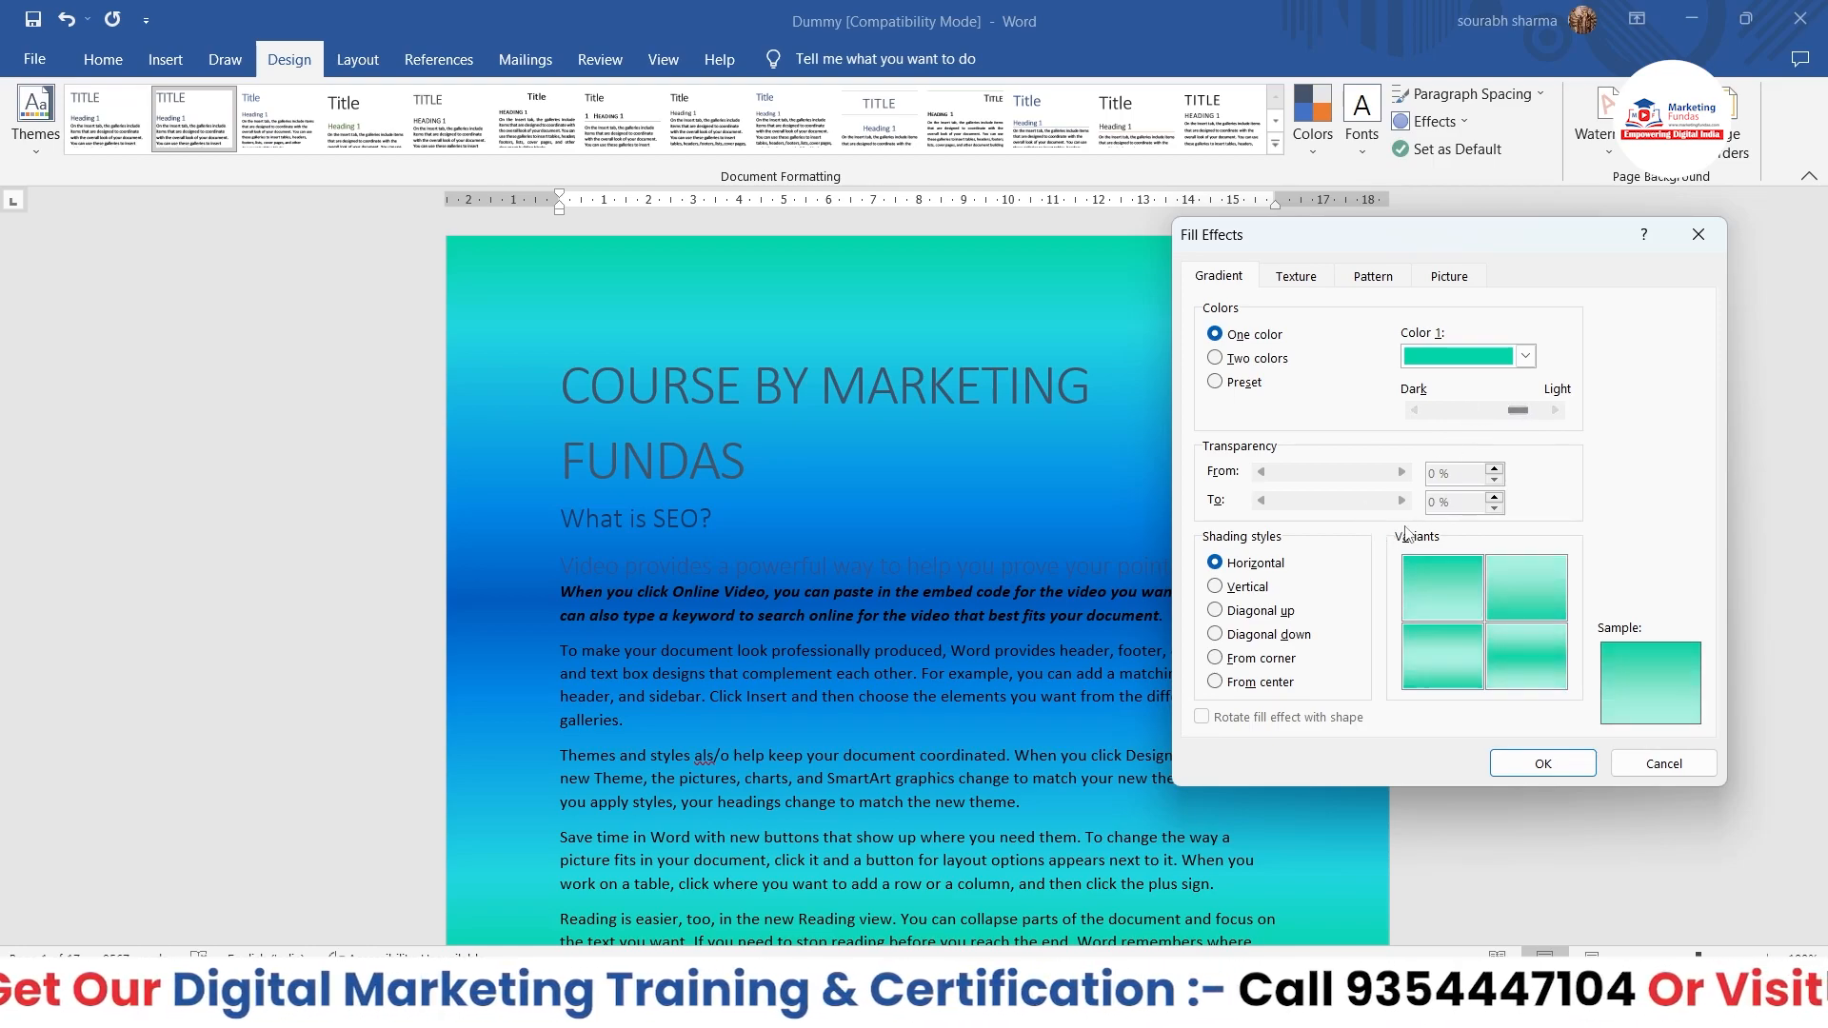
left_click(1543, 764)
scroll(1282, 800, "down", 20)
scroll(1283, 800, "up", 20)
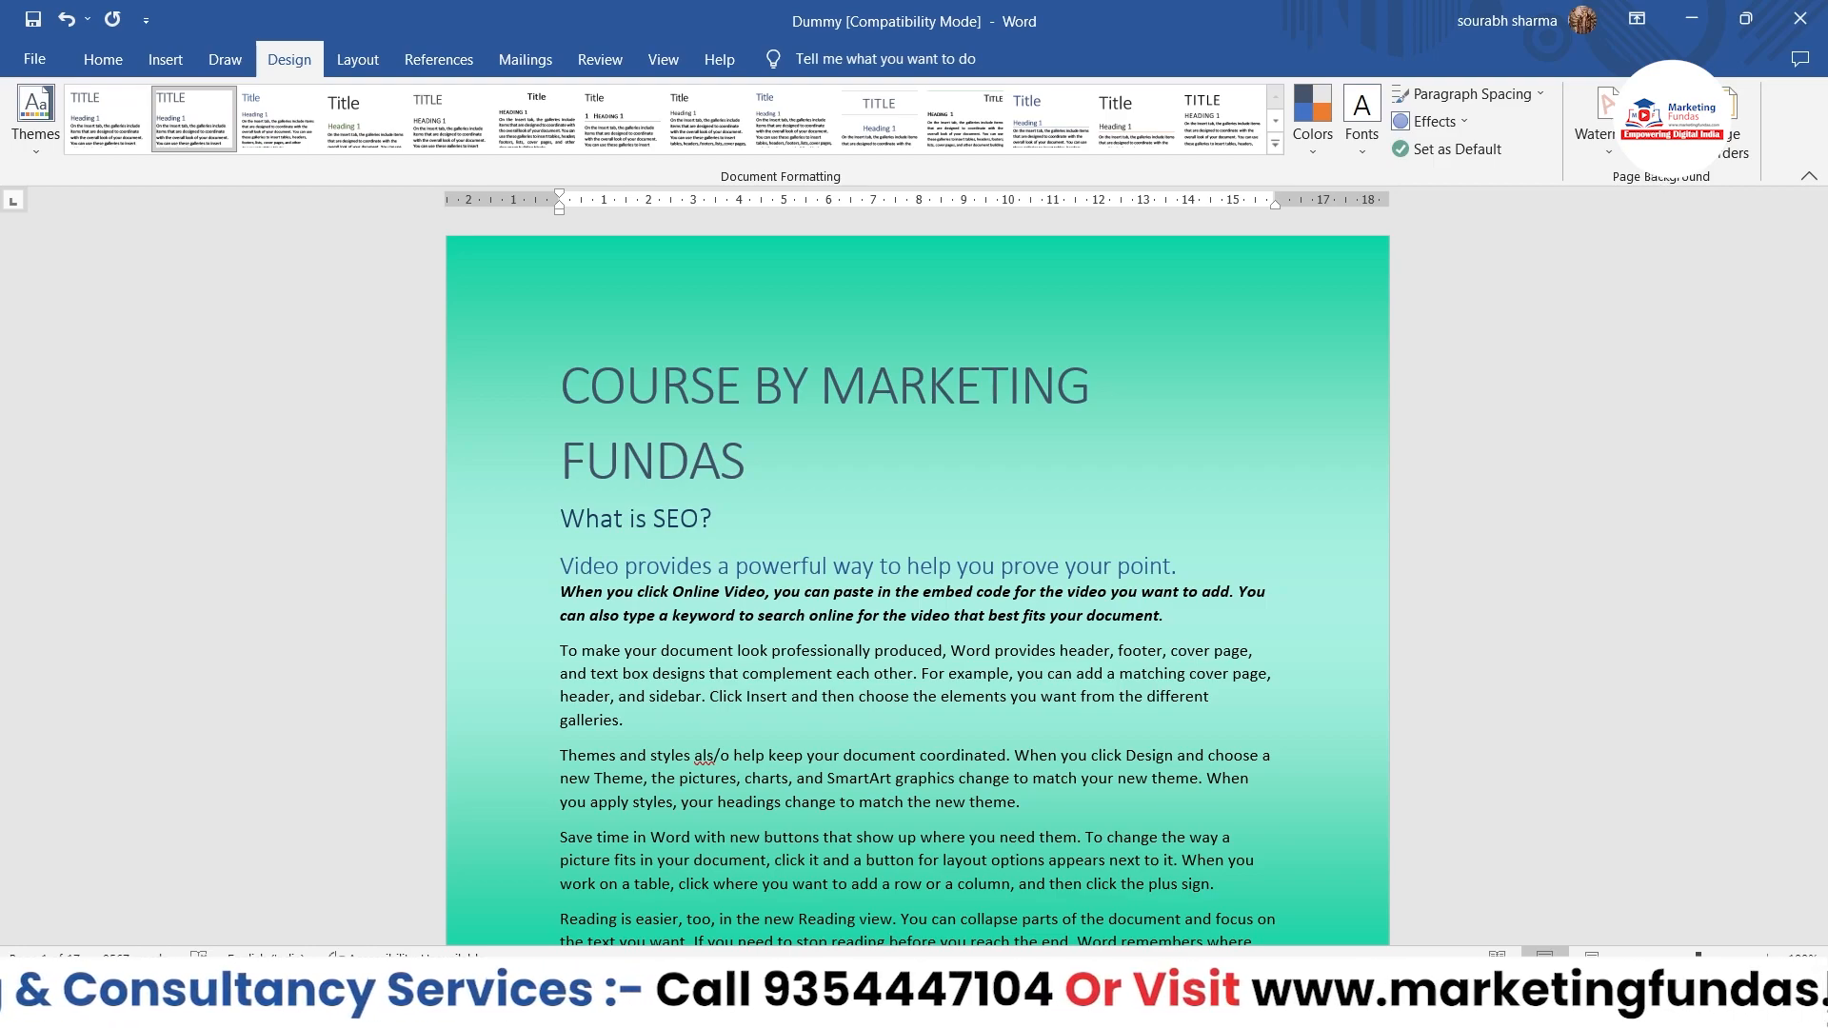
Step: Try the Early Sunset preset gradient with the first horizontal variant as the page background, and undo it
left_click(1671, 119)
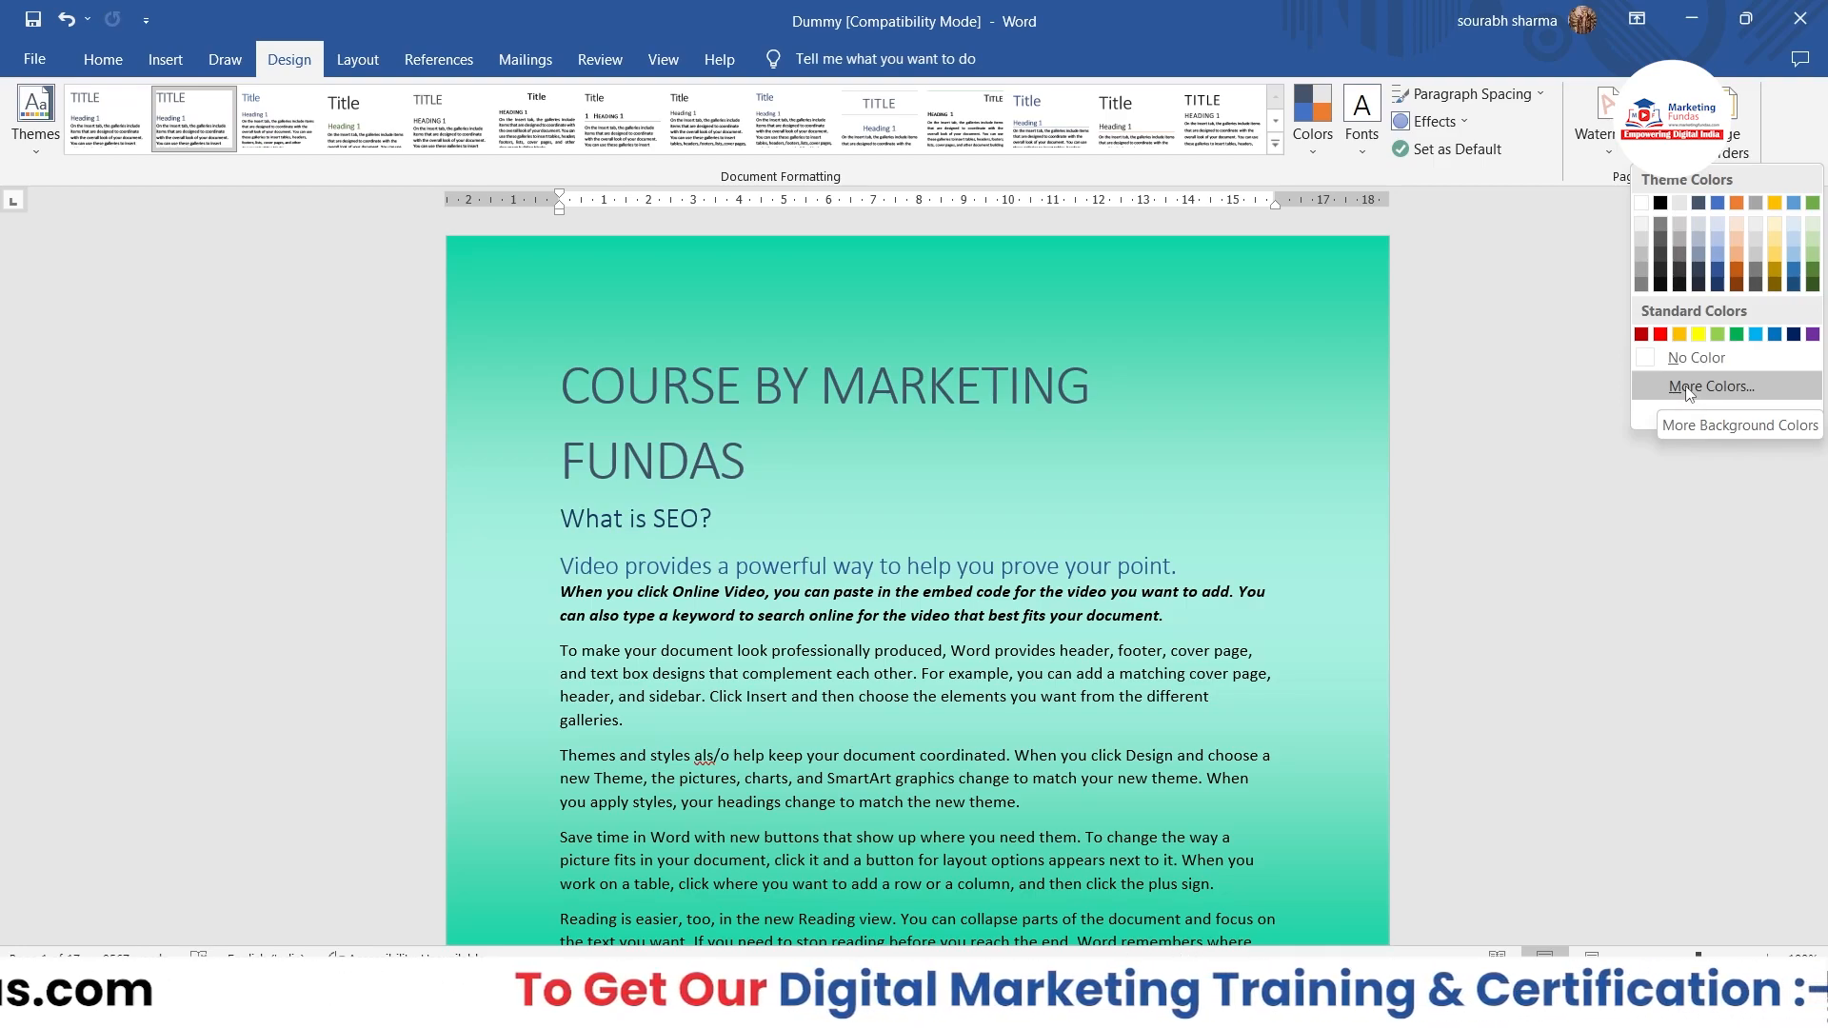
left_click(1644, 419)
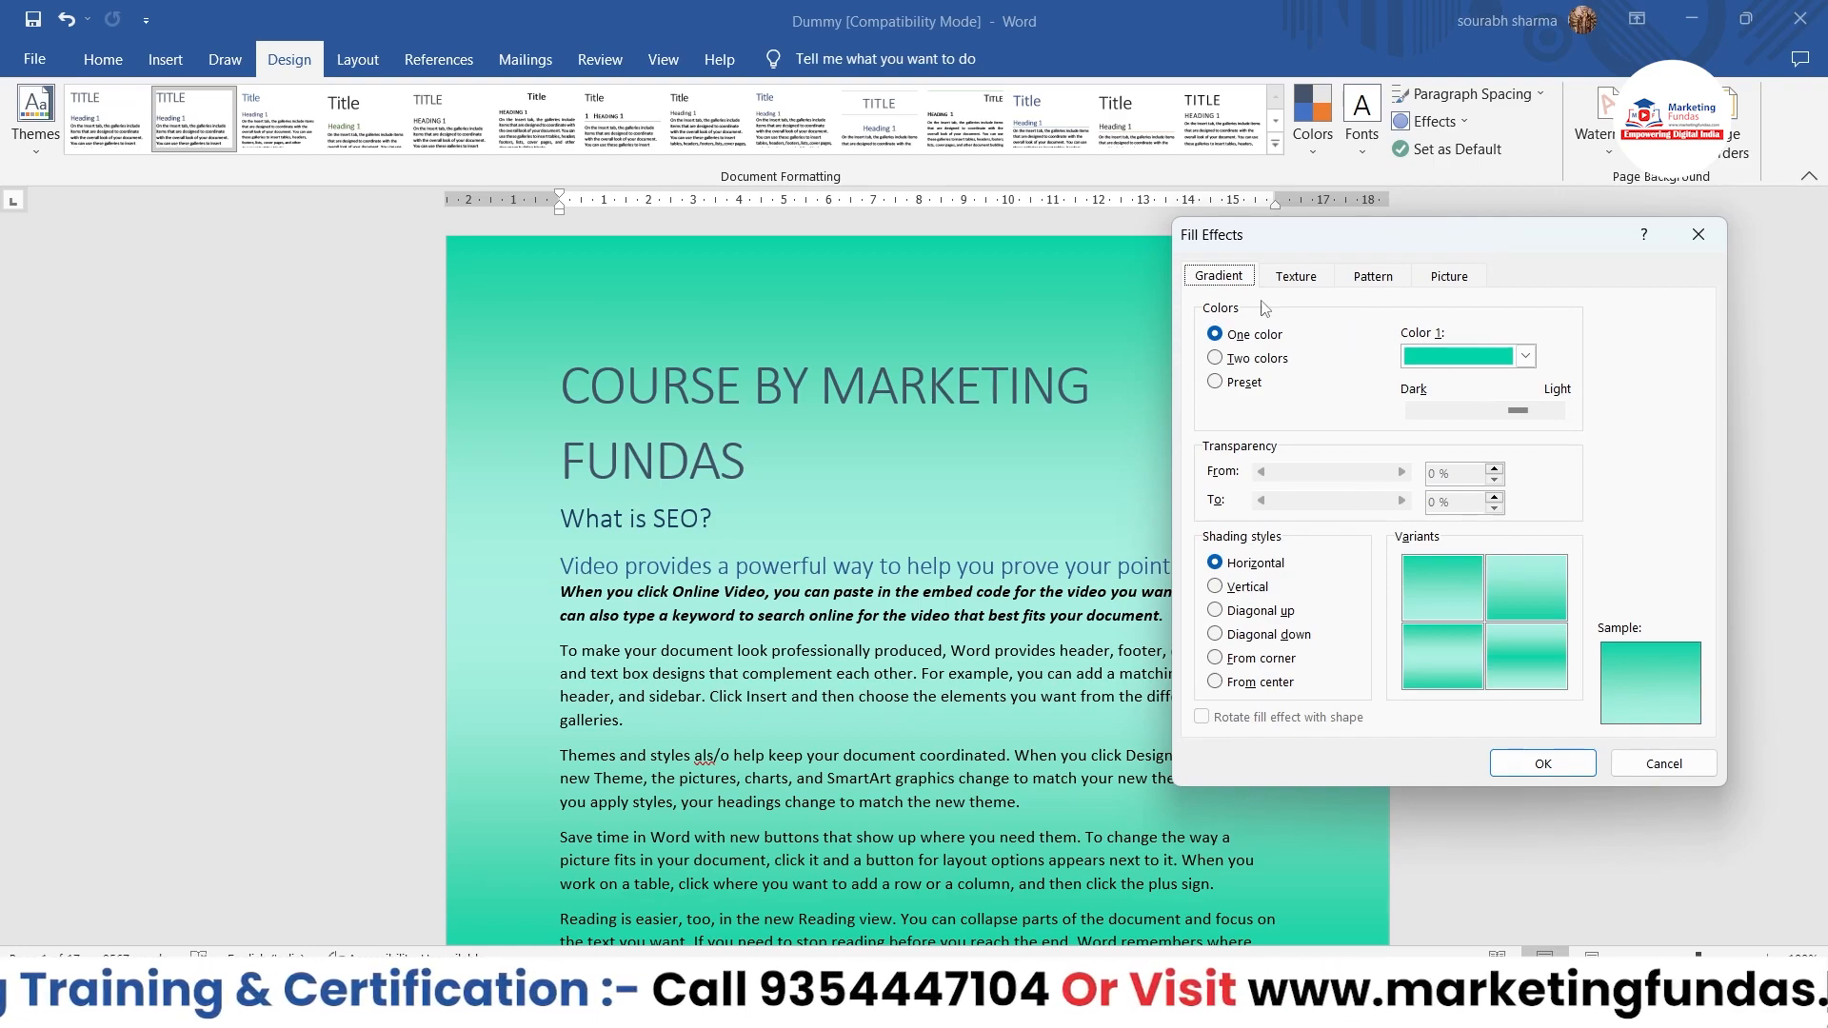
left_click(1525, 356)
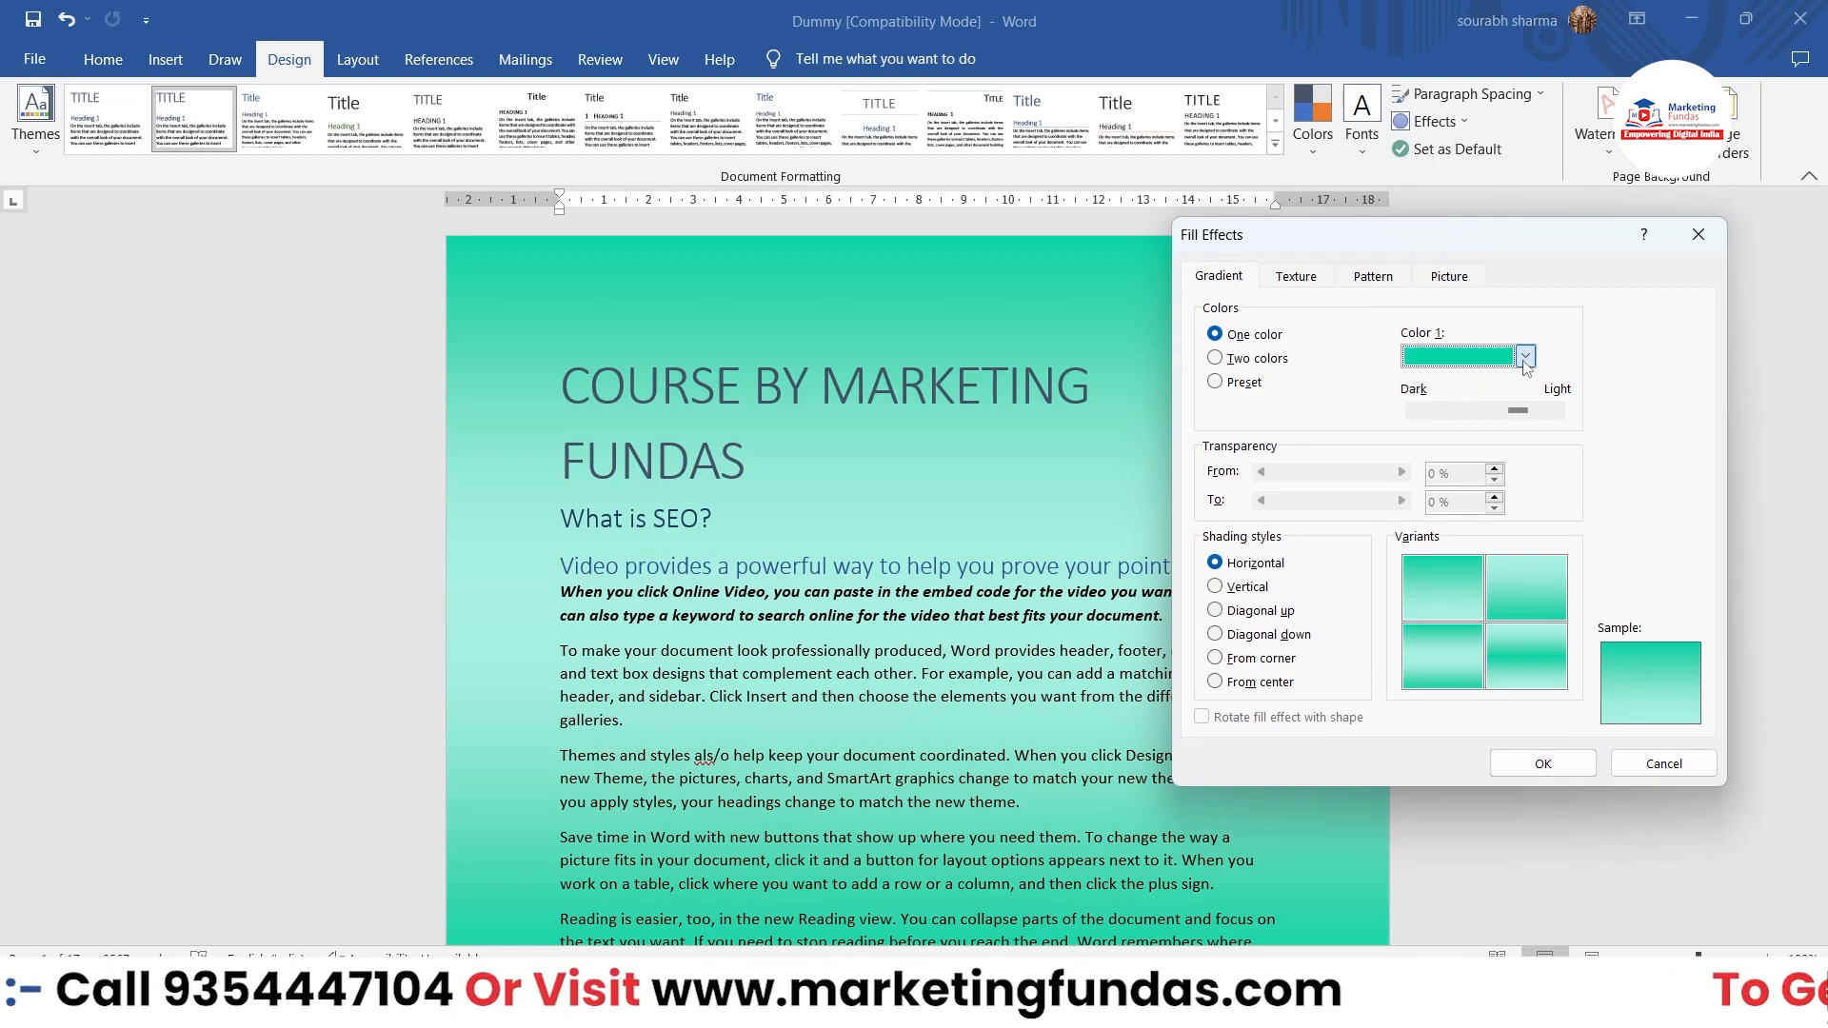
left_click(1303, 335)
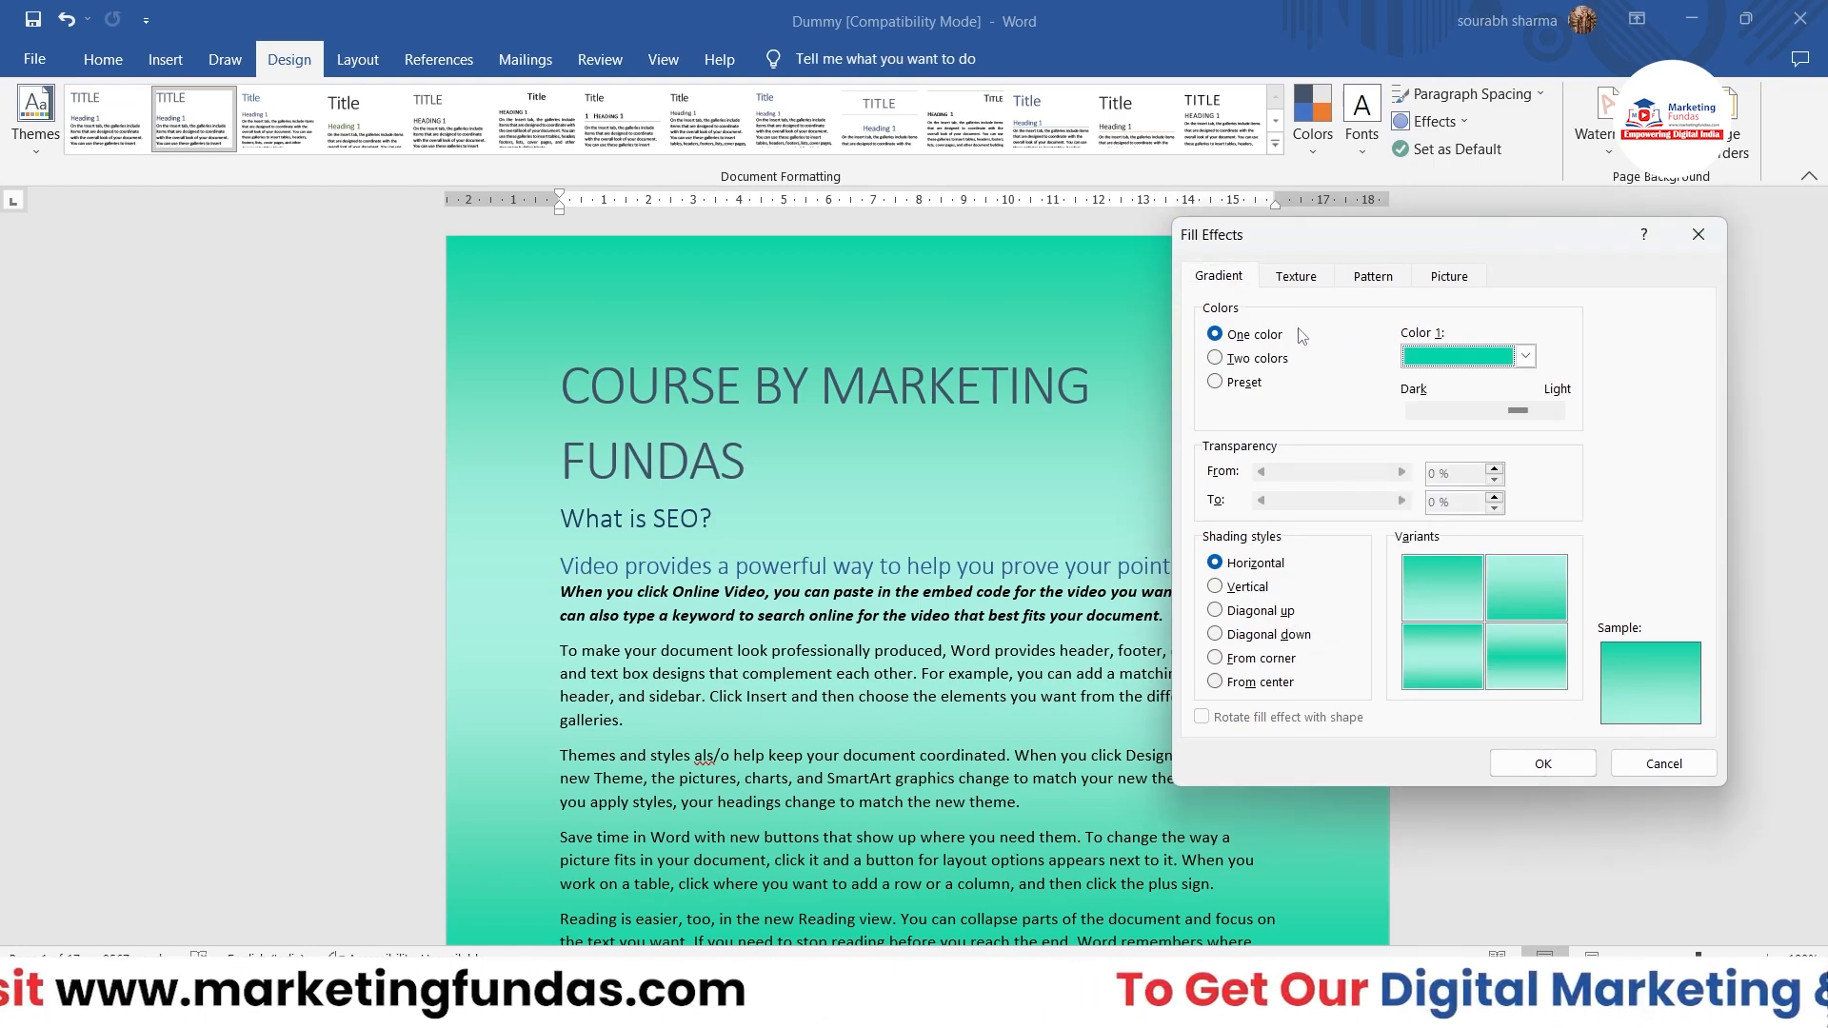
left_click(1244, 383)
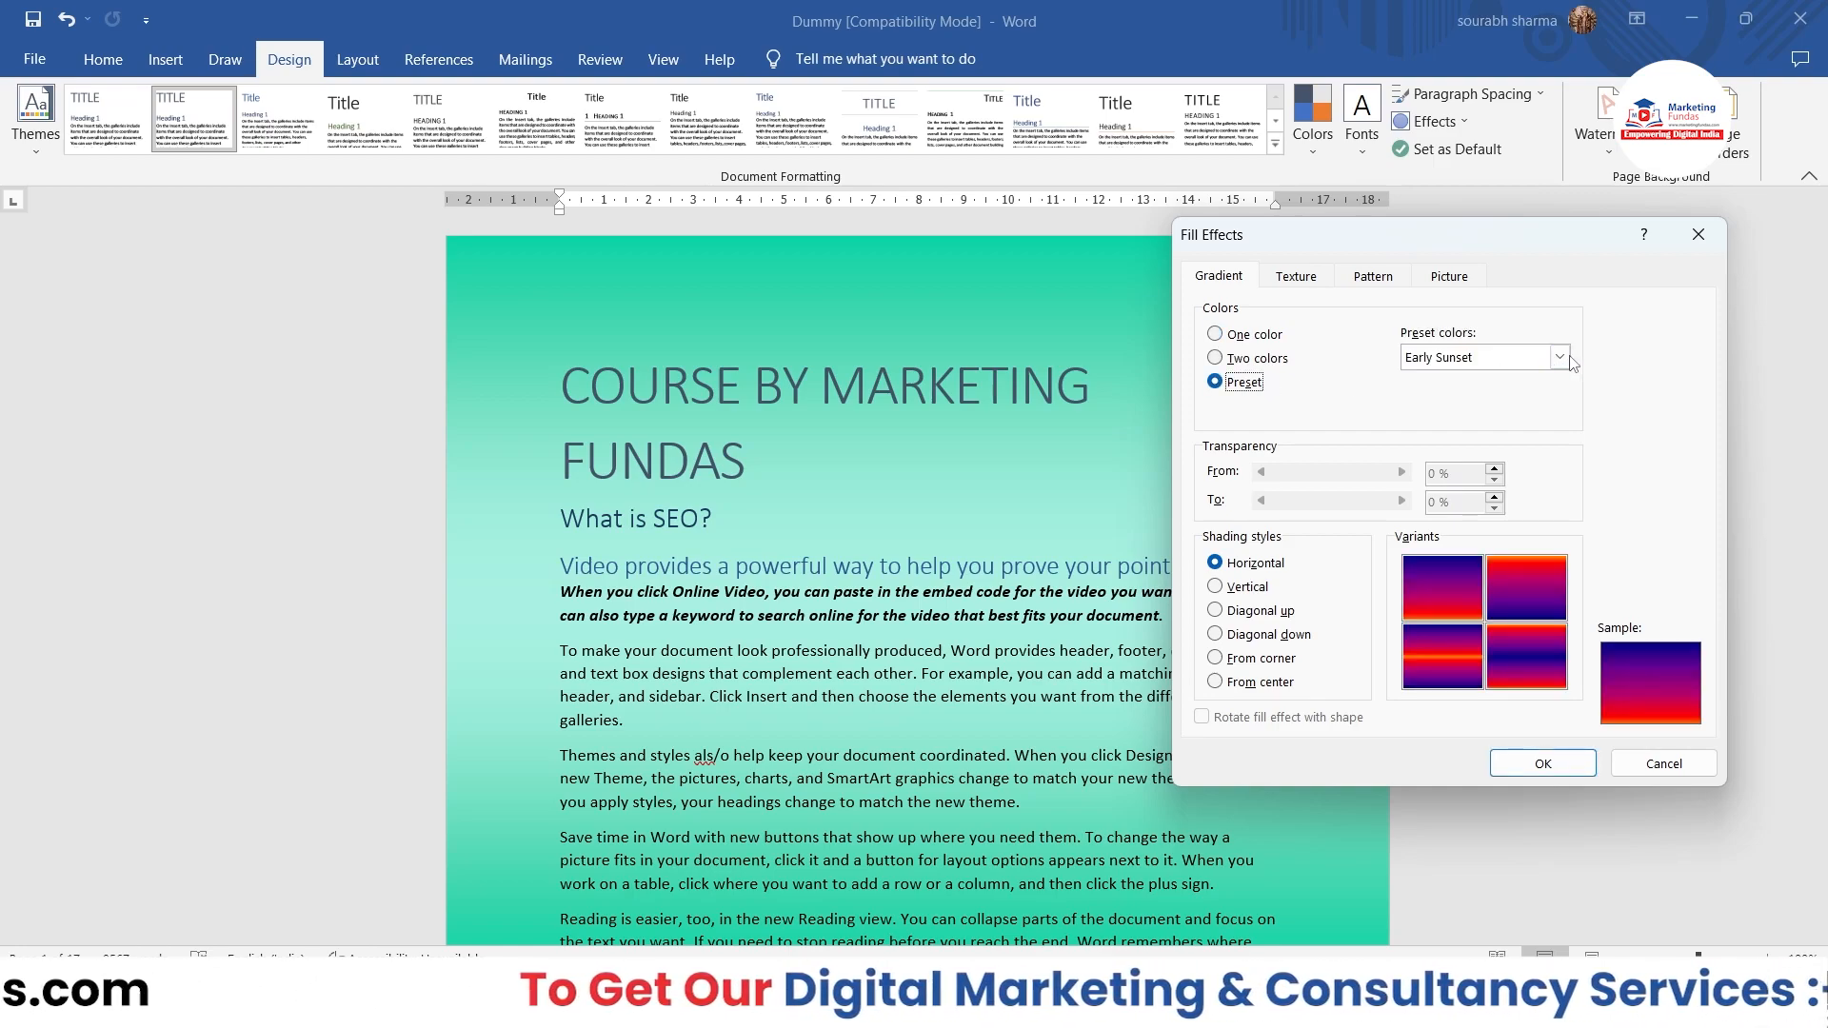
left_click(1461, 600)
left_click(1542, 764)
scroll(1103, 712, "down", 20)
scroll(1103, 712, "up", 20)
scroll(1103, 713, "up", 1)
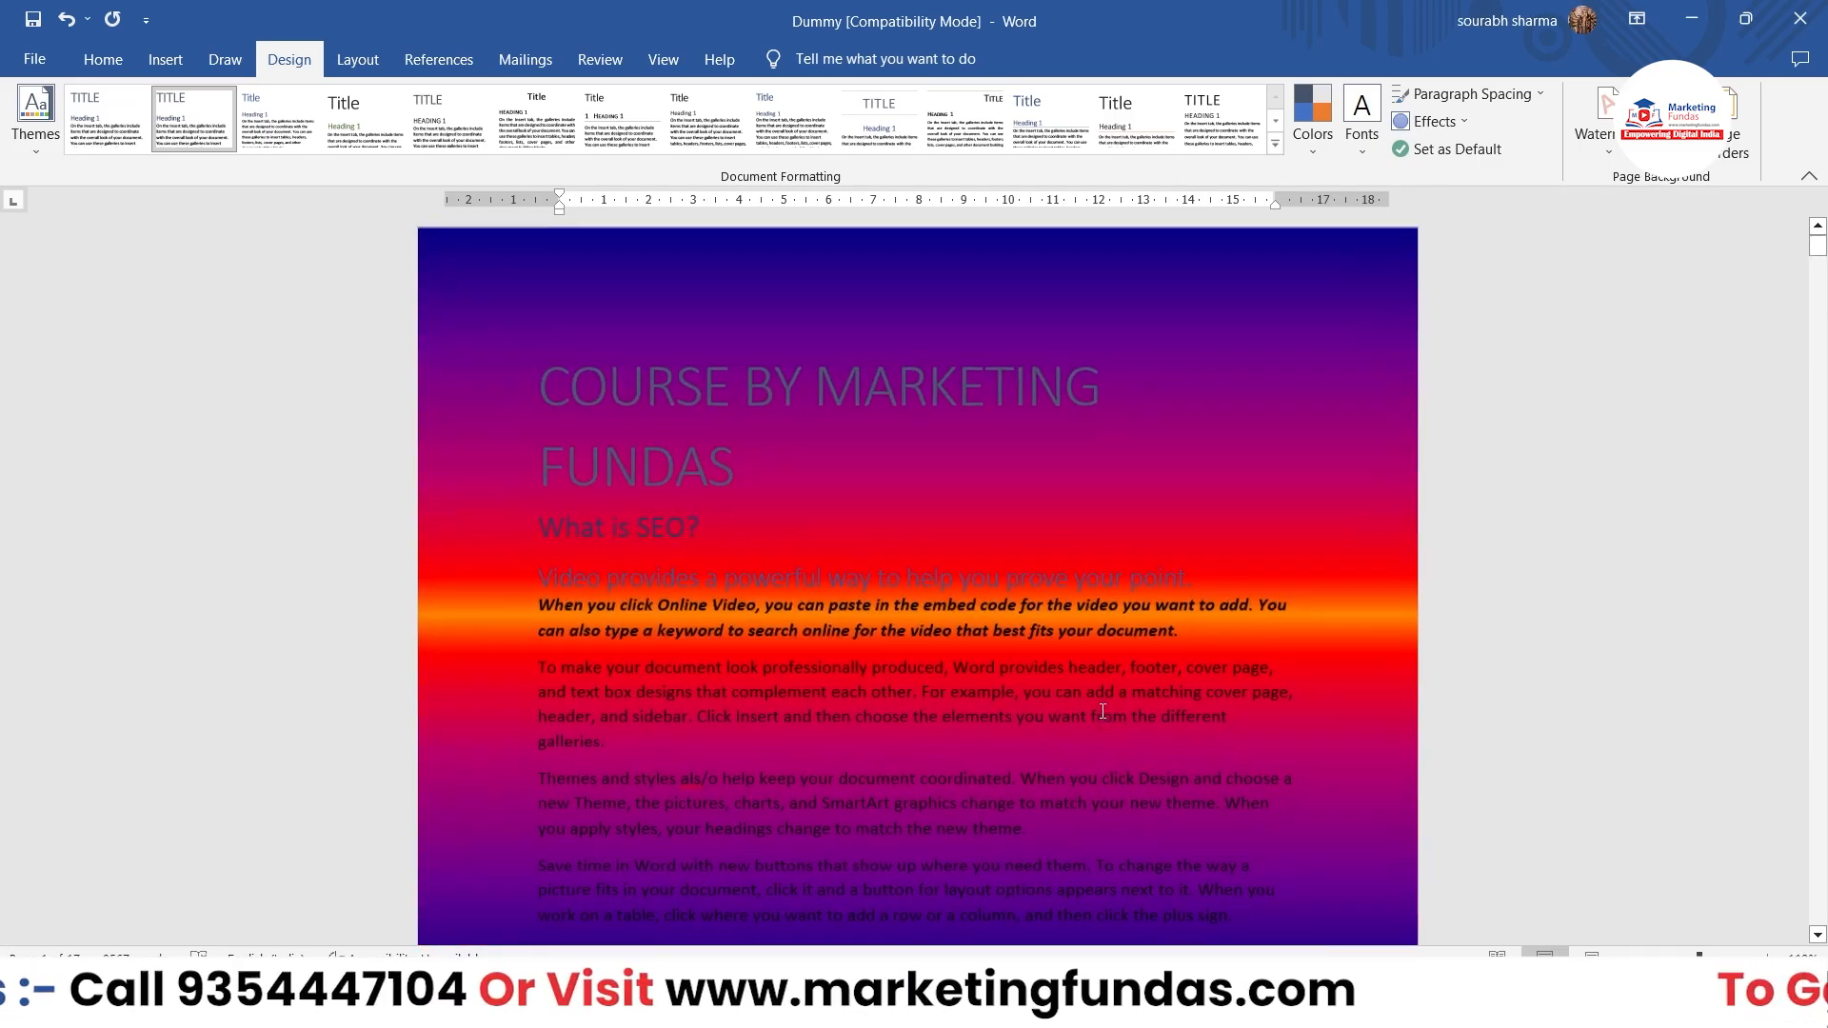
key("ctrl+z")
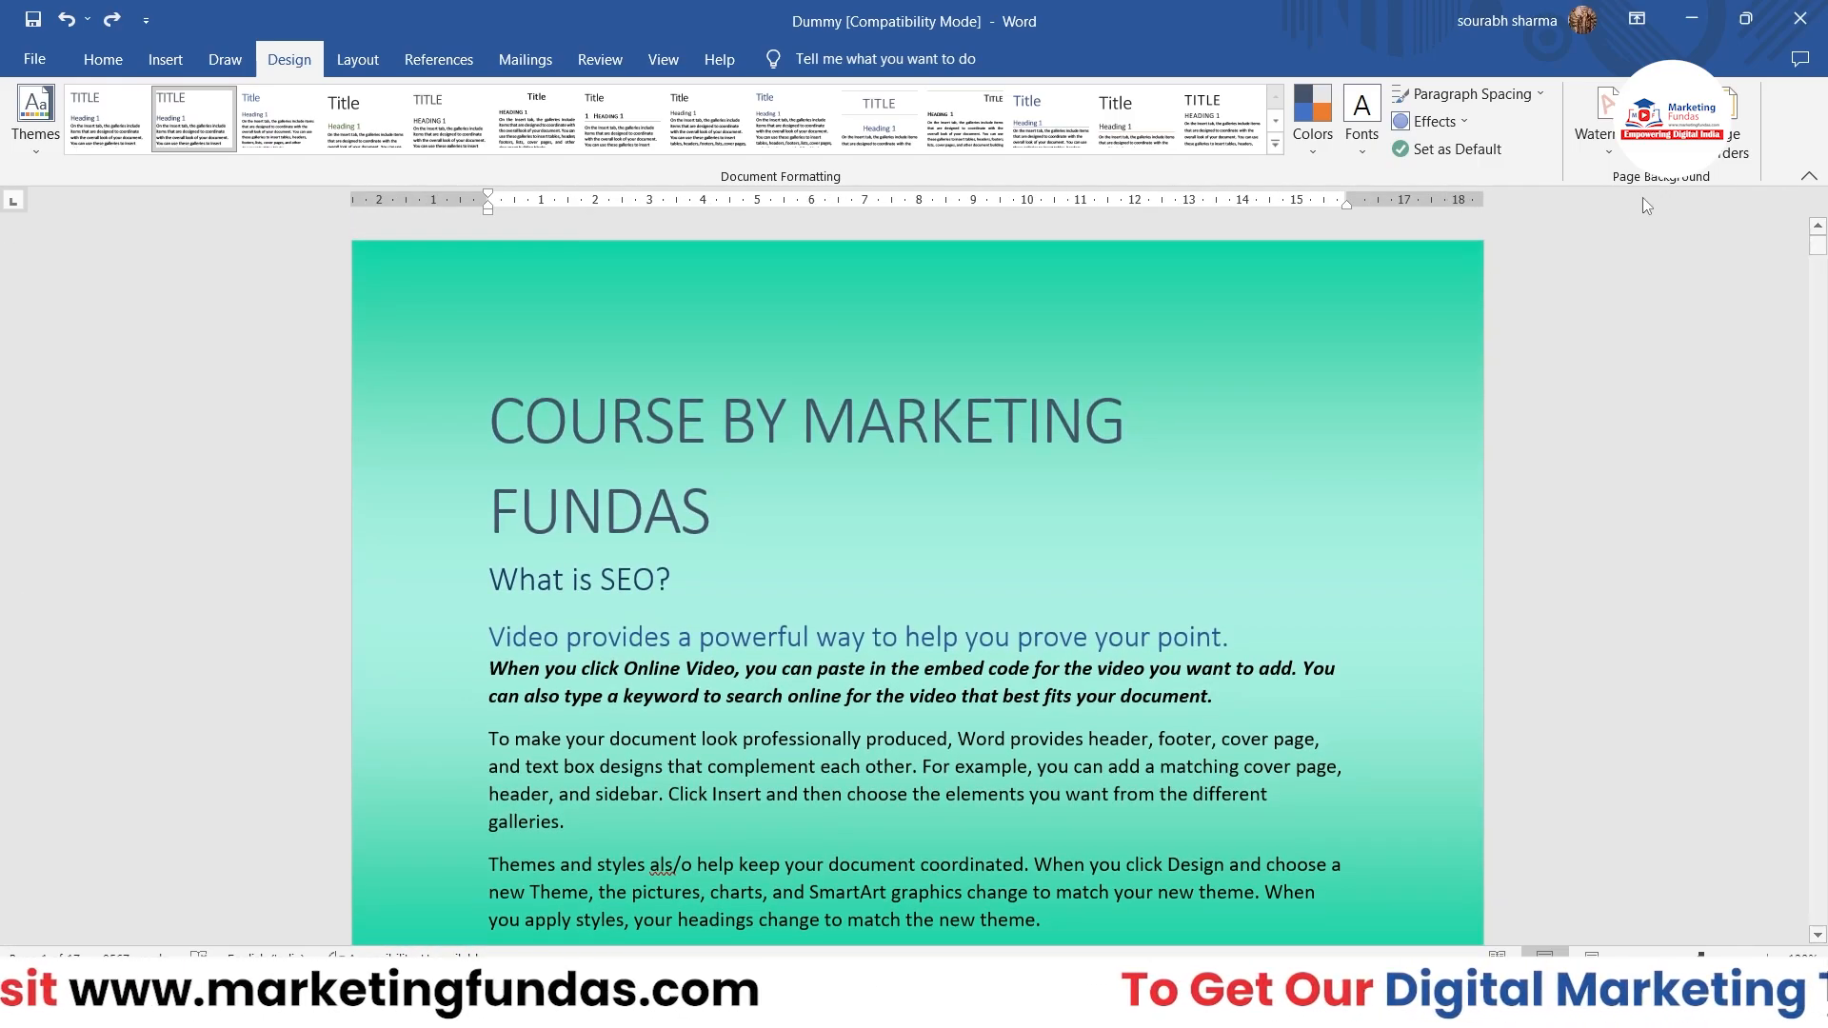
Step: Open the texture choices in the page background's fill effects
left_click(1673, 124)
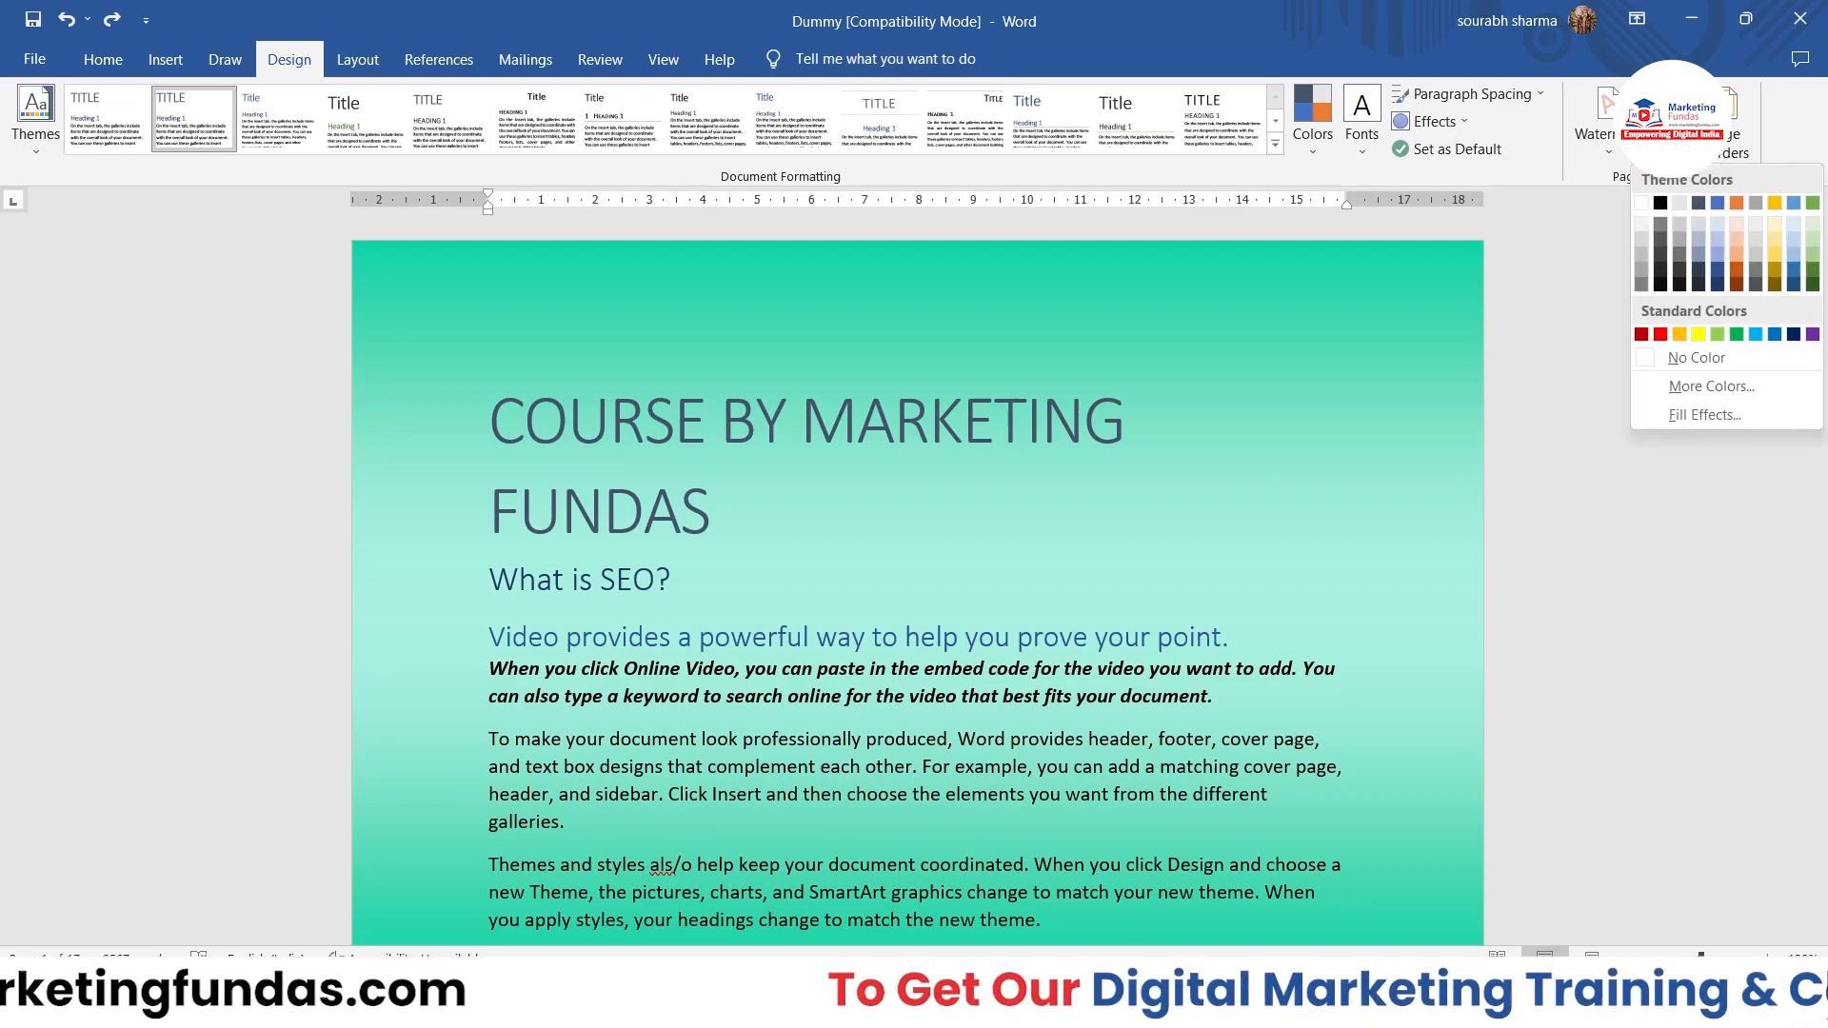
left_click(1678, 415)
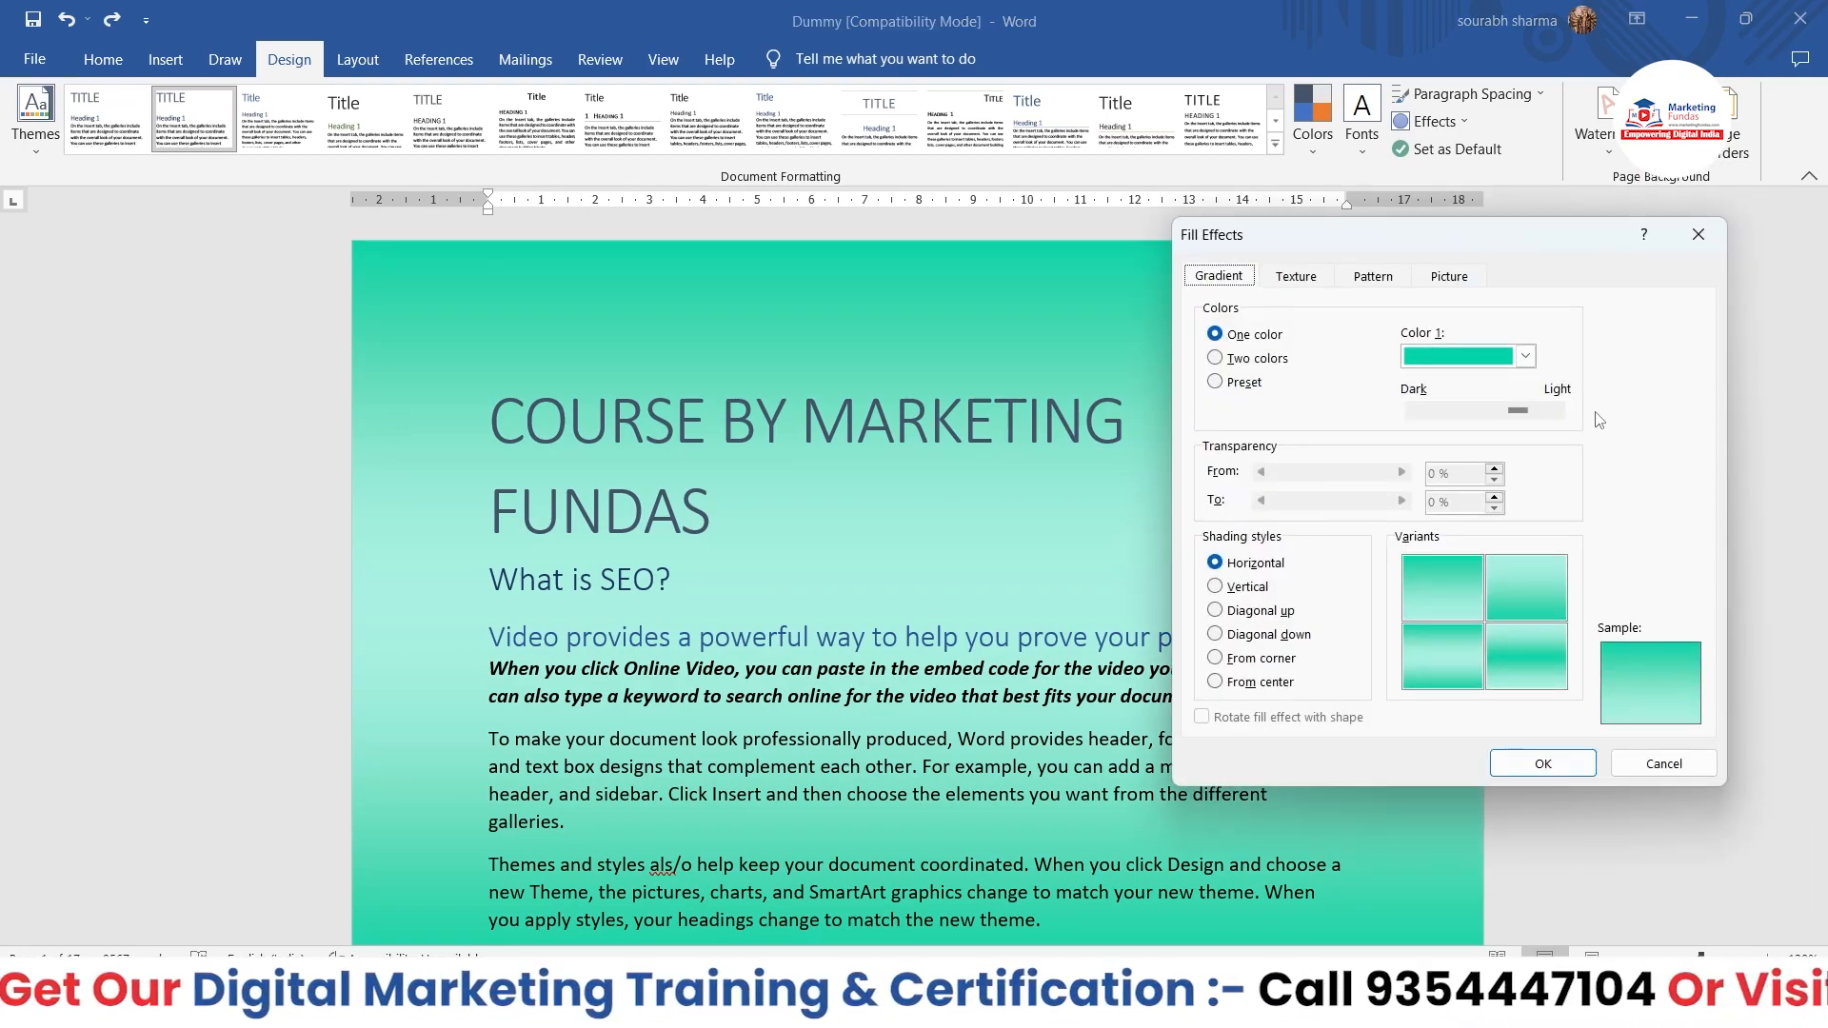
left_click(1297, 278)
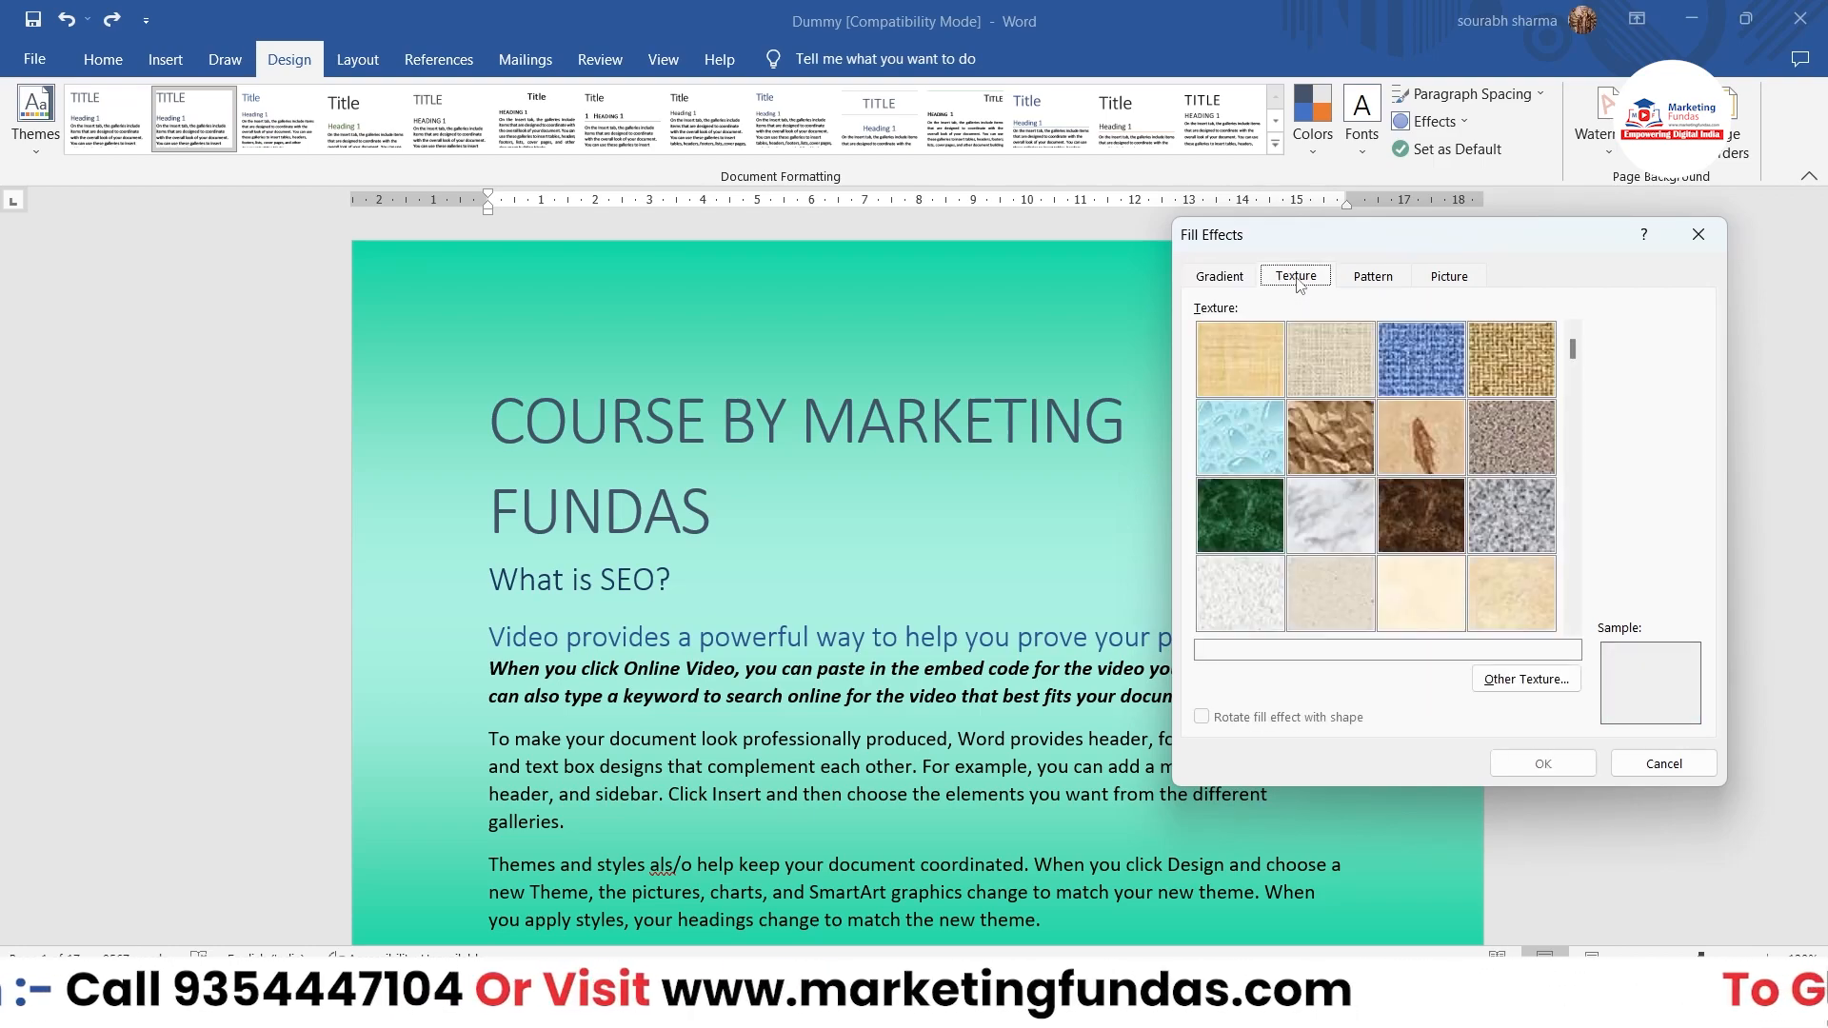
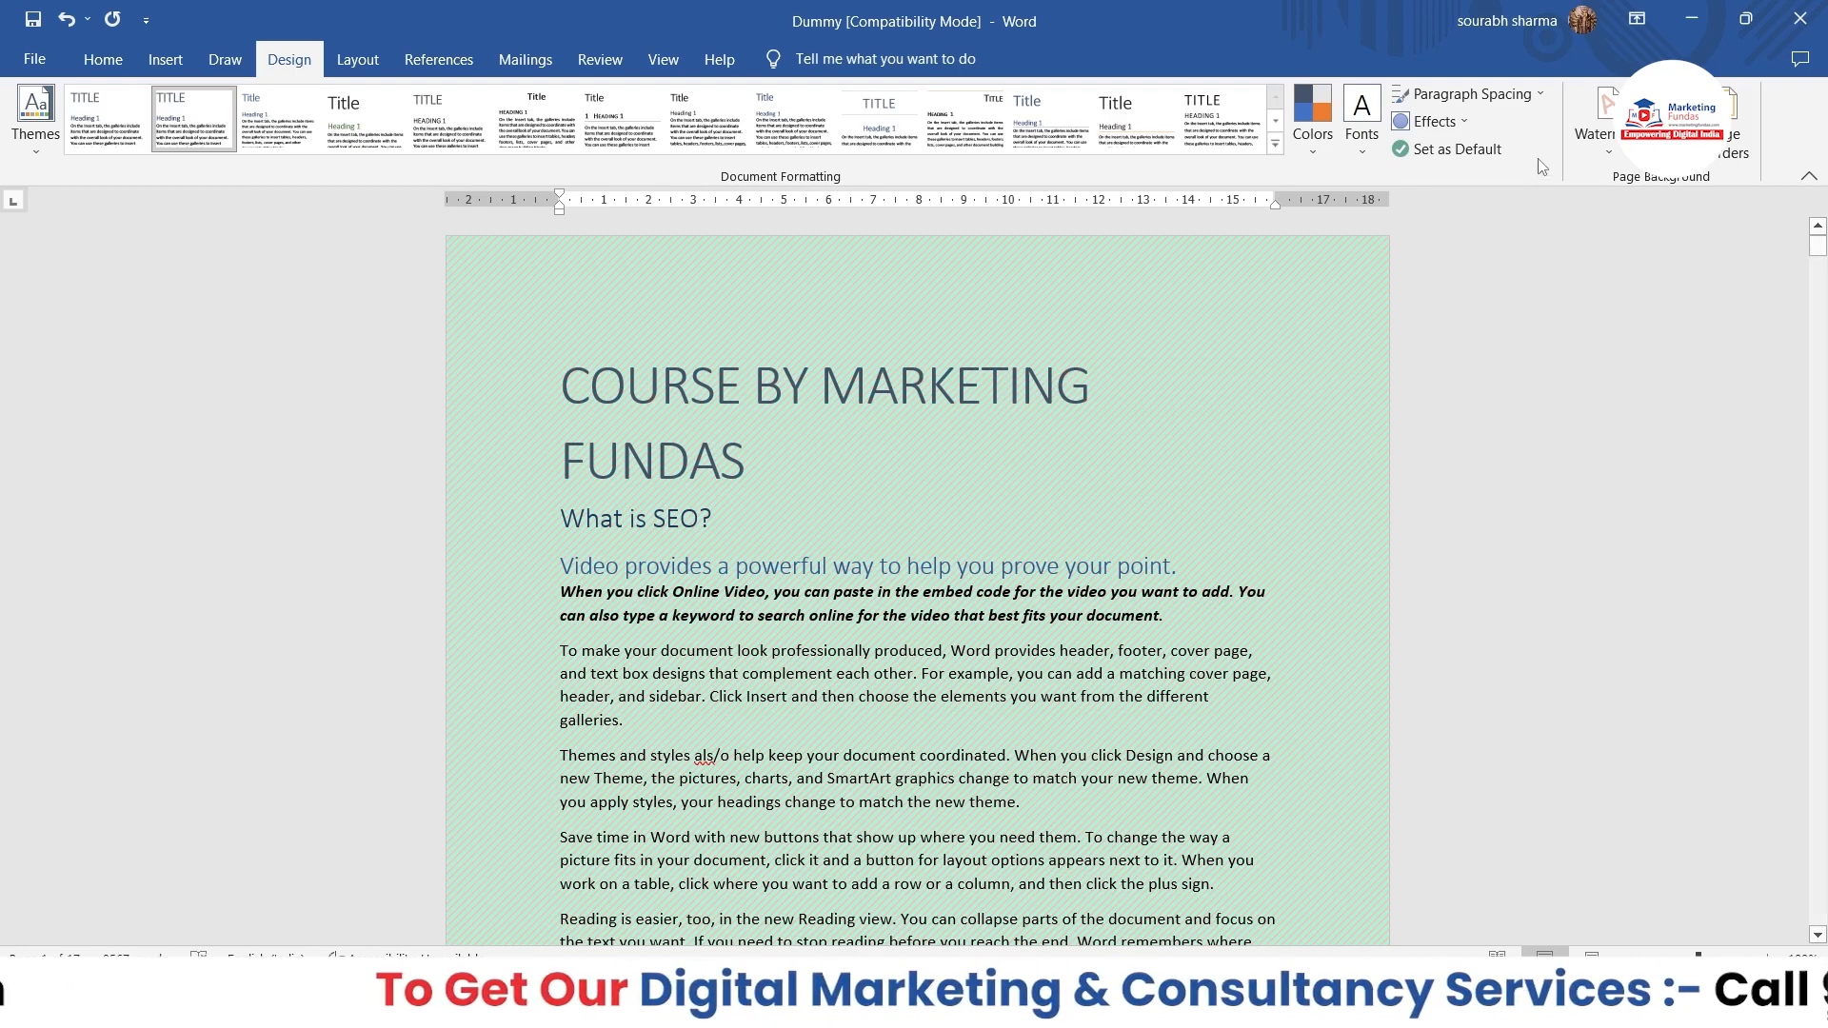
Step: Load the "logo (3)" picture from the Downloads folder as the picture fill for the page background
left_click(1666, 142)
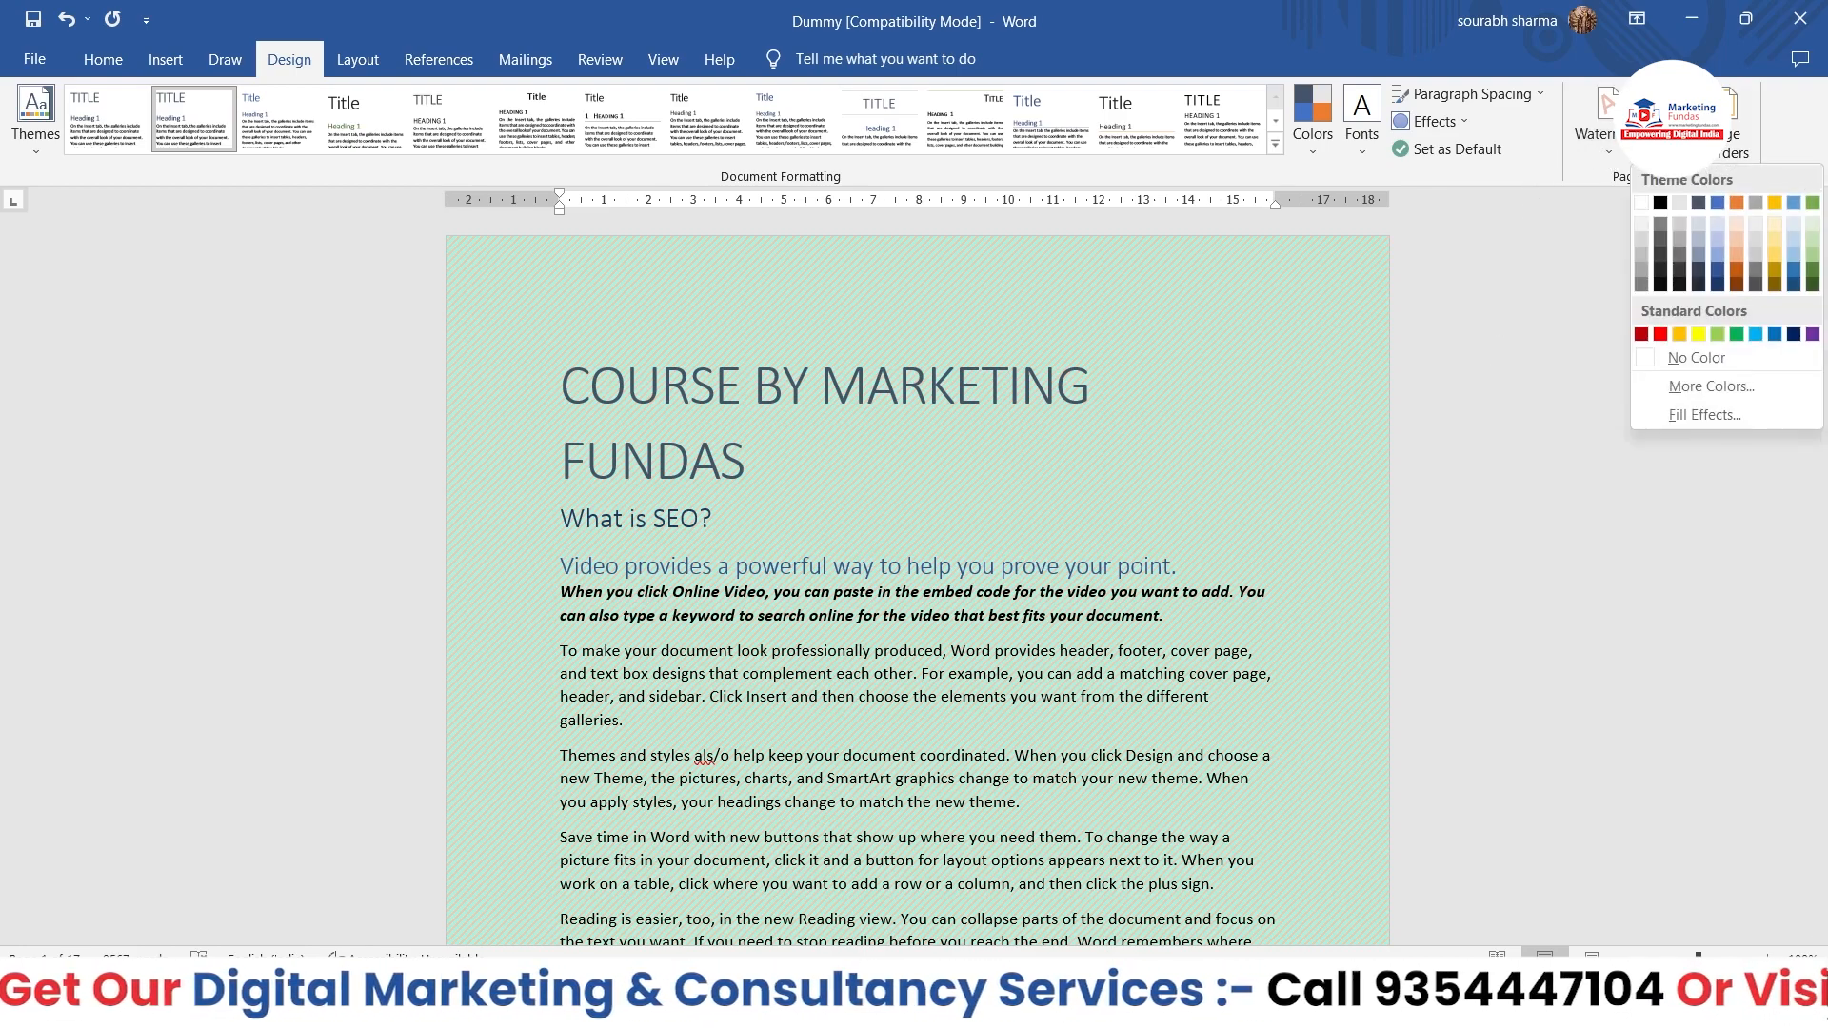
left_click(1728, 414)
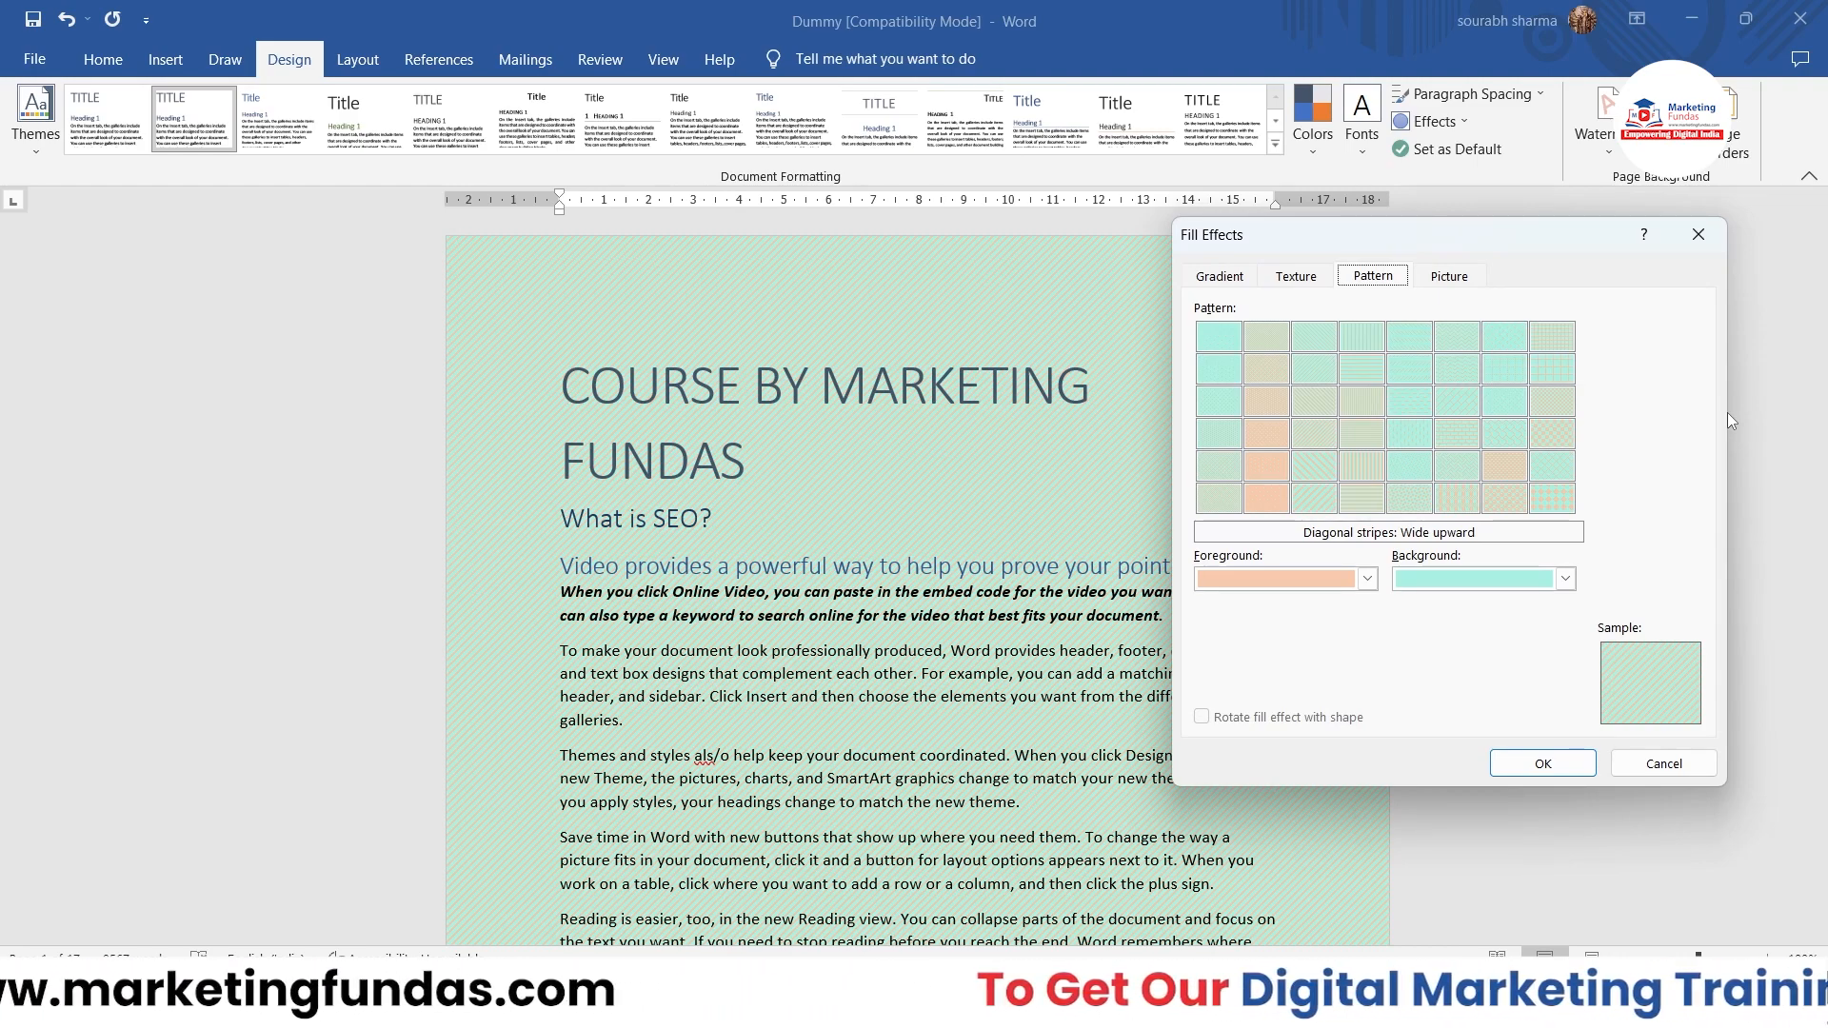
left_click(1454, 285)
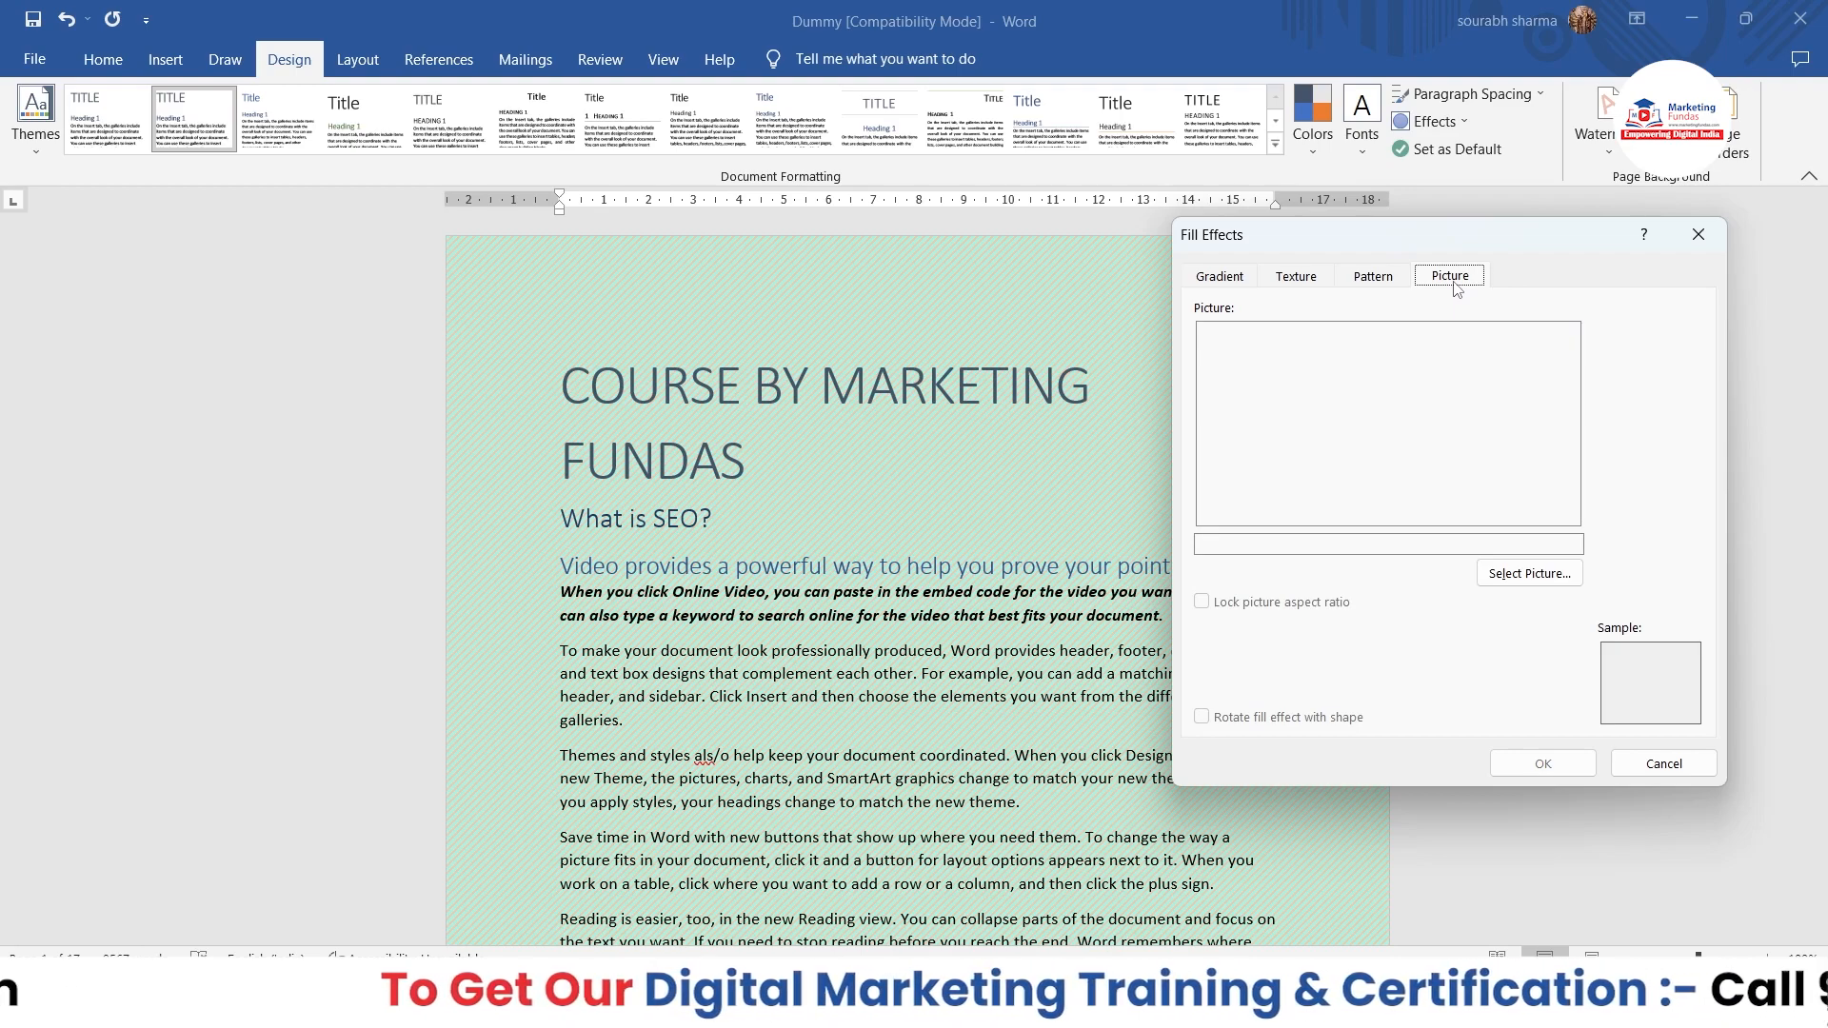
left_click(1528, 573)
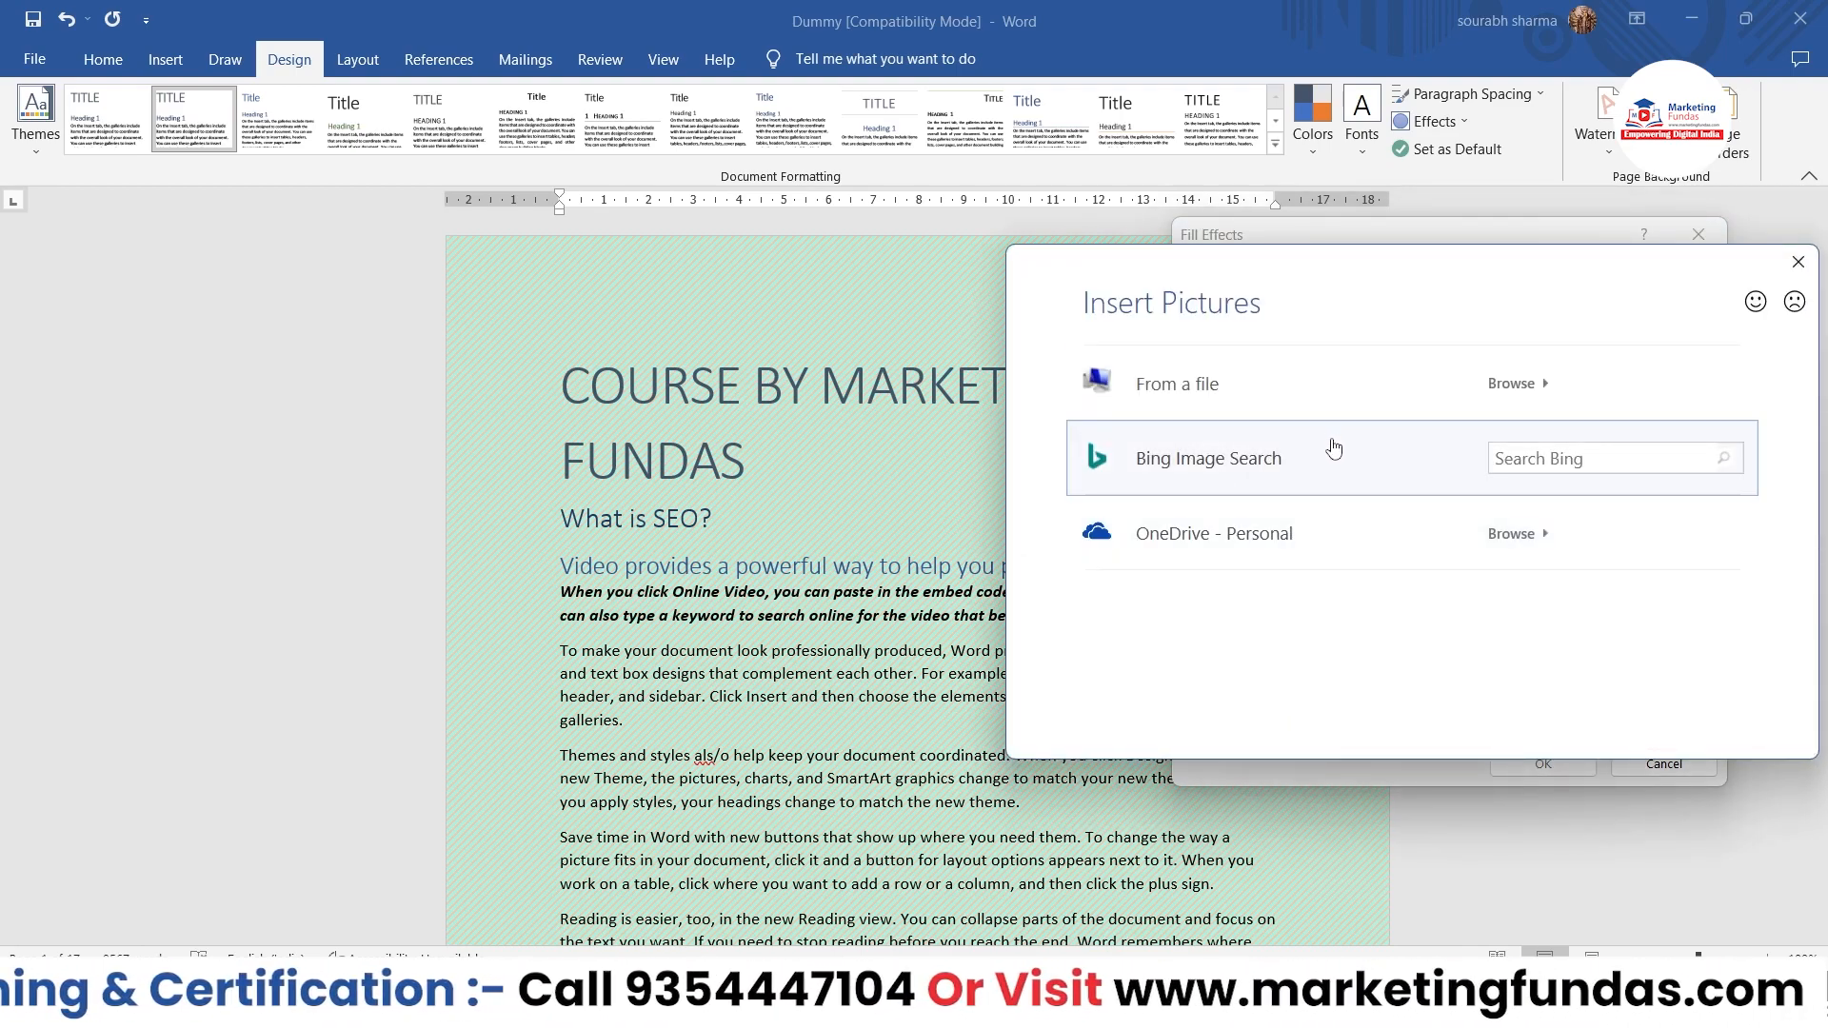
left_click(1513, 383)
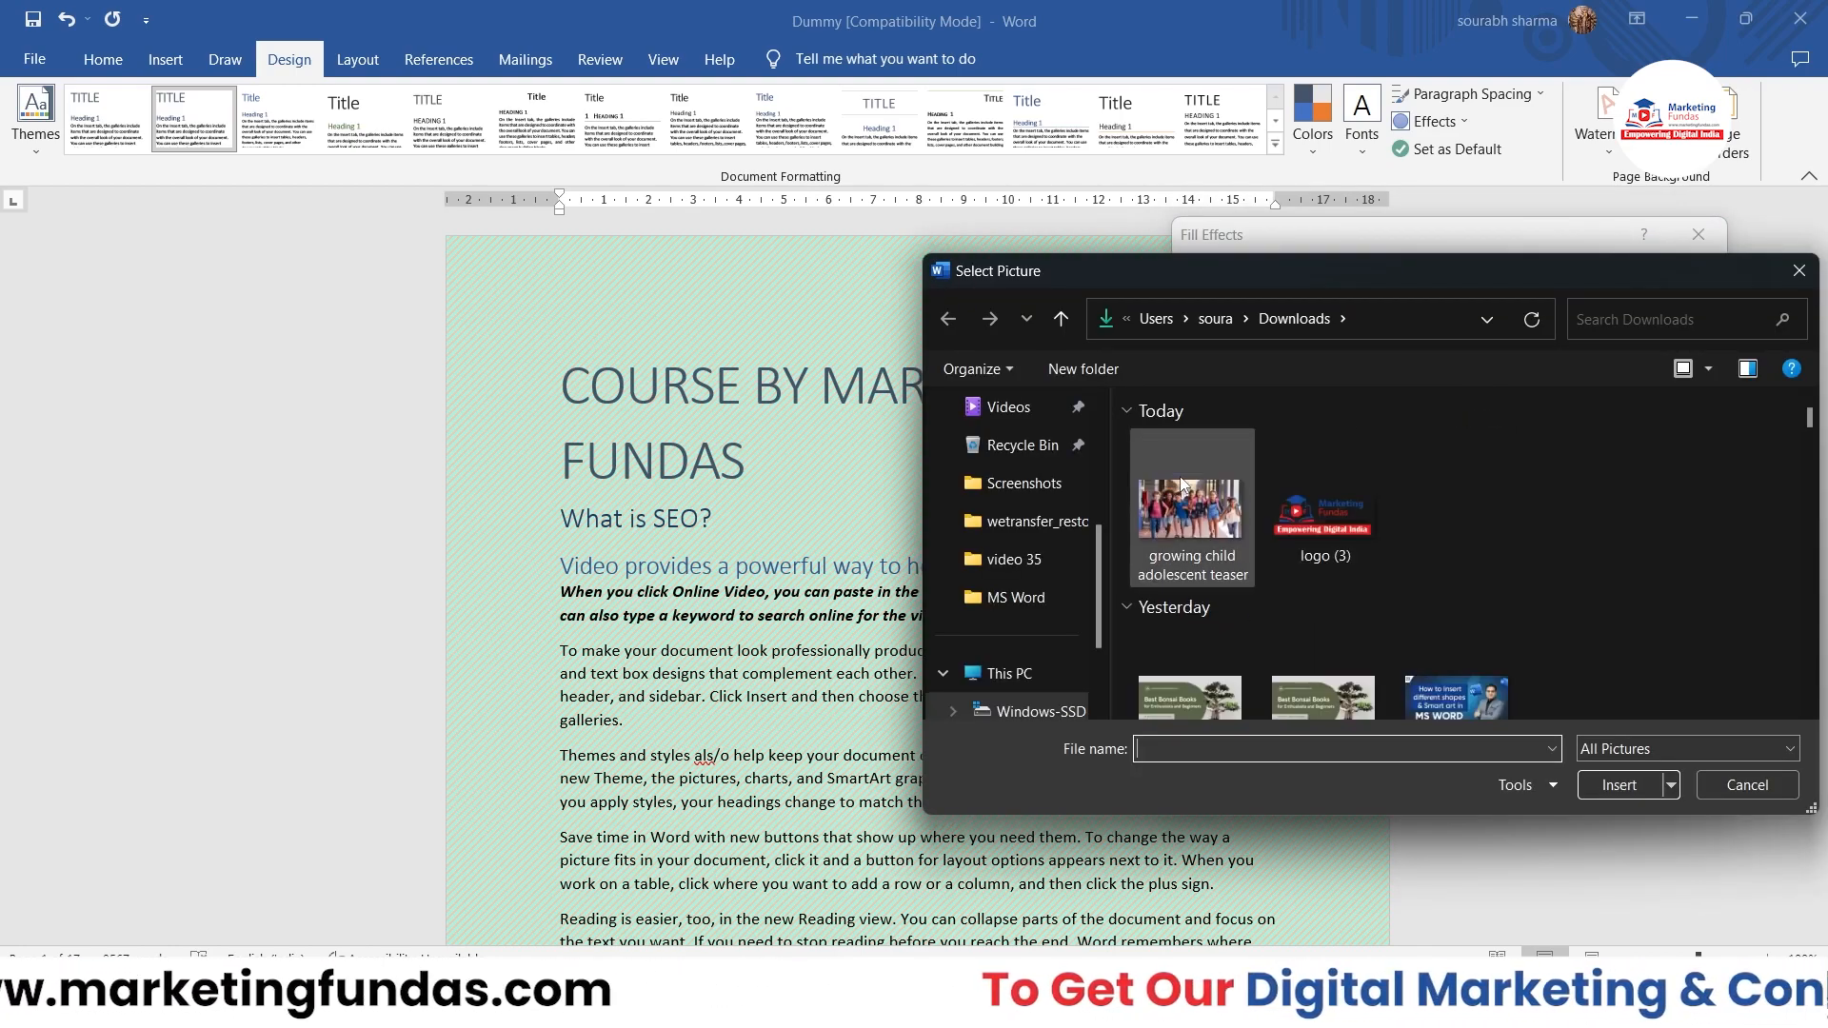
left_click(1270, 475)
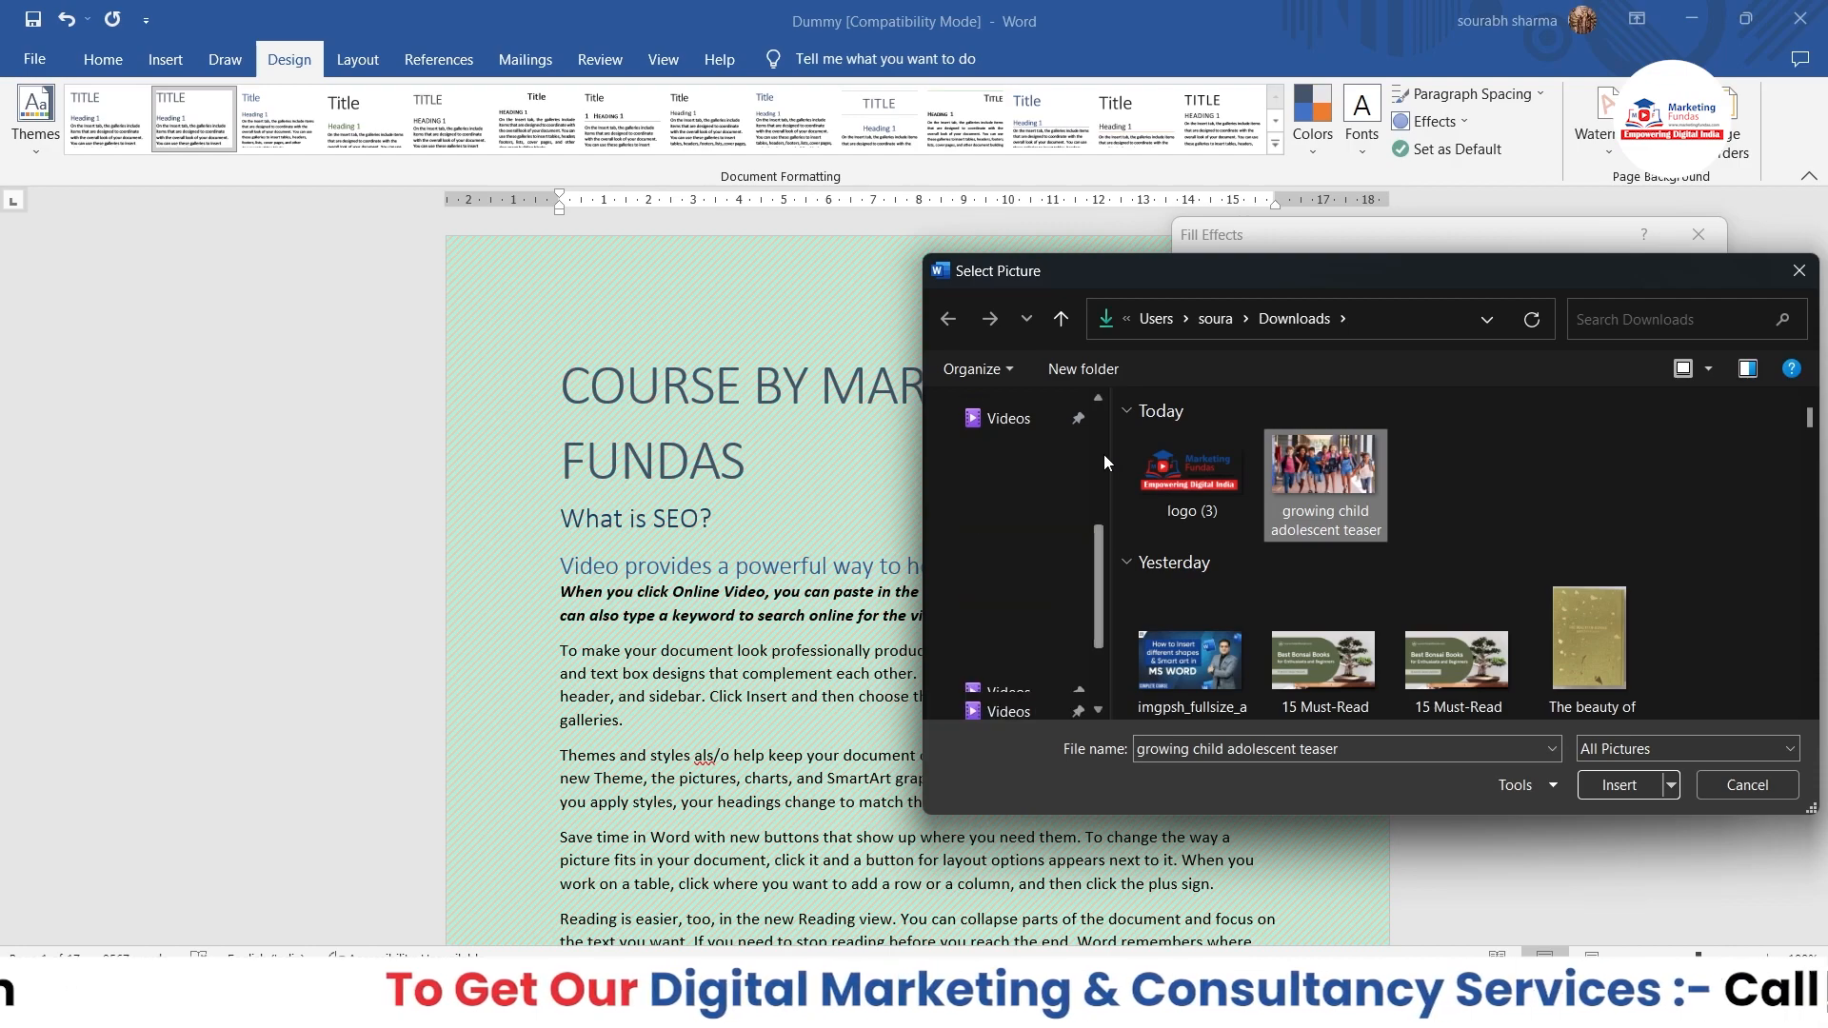
left_click(1141, 465)
left_click(1632, 785)
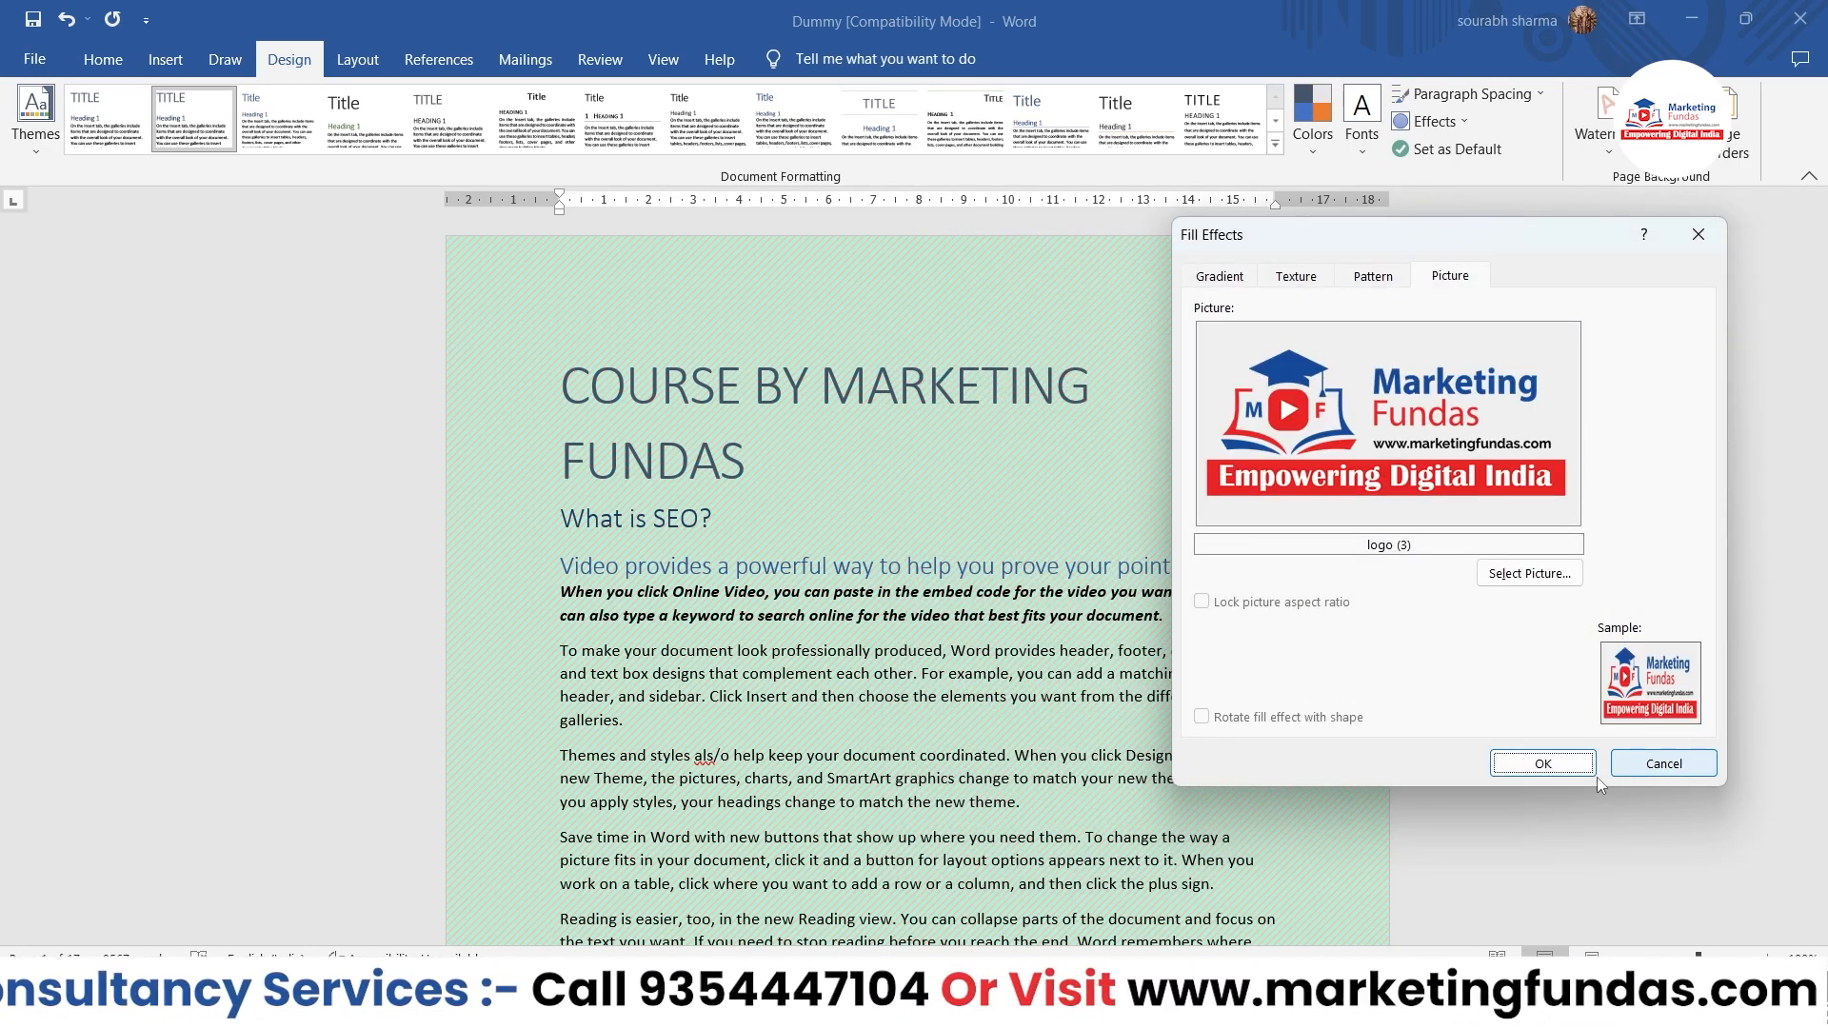
Step: Try the logo picture fill on the document's pages, and undo it
left_click(1554, 773)
scroll(1555, 773, "down", 15)
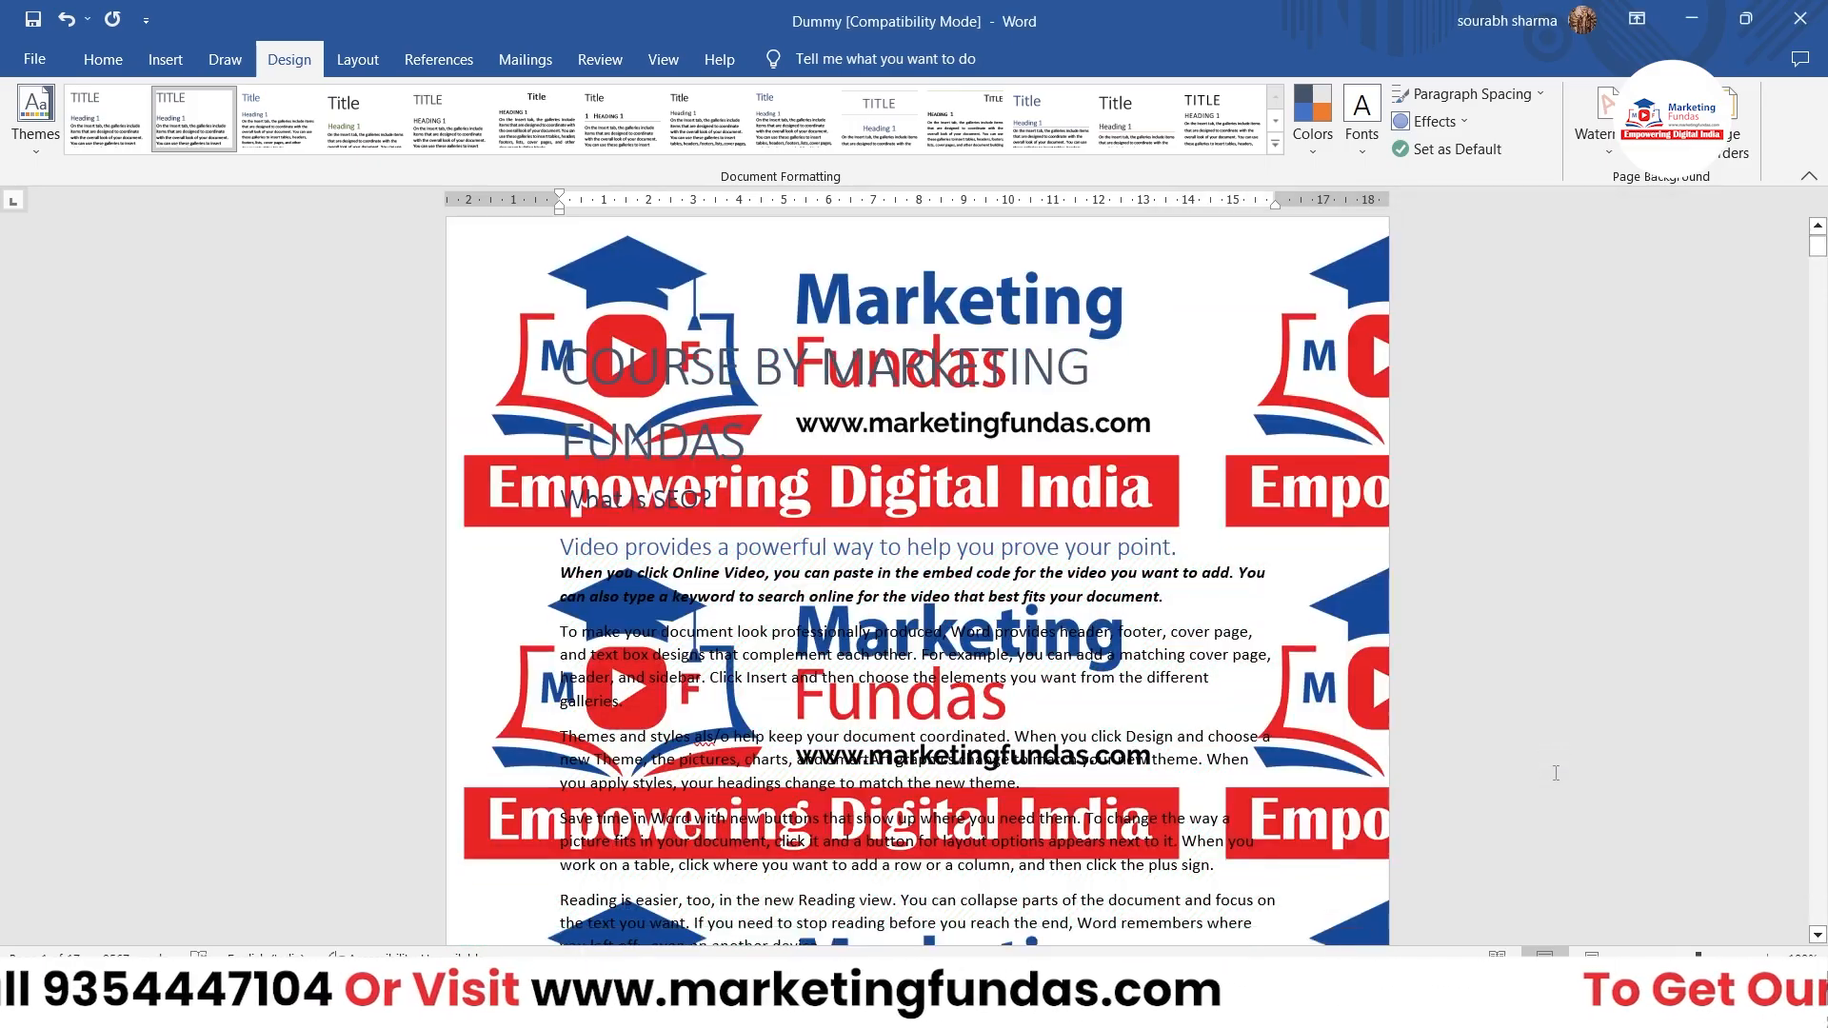
scroll(1556, 773, "up", 15)
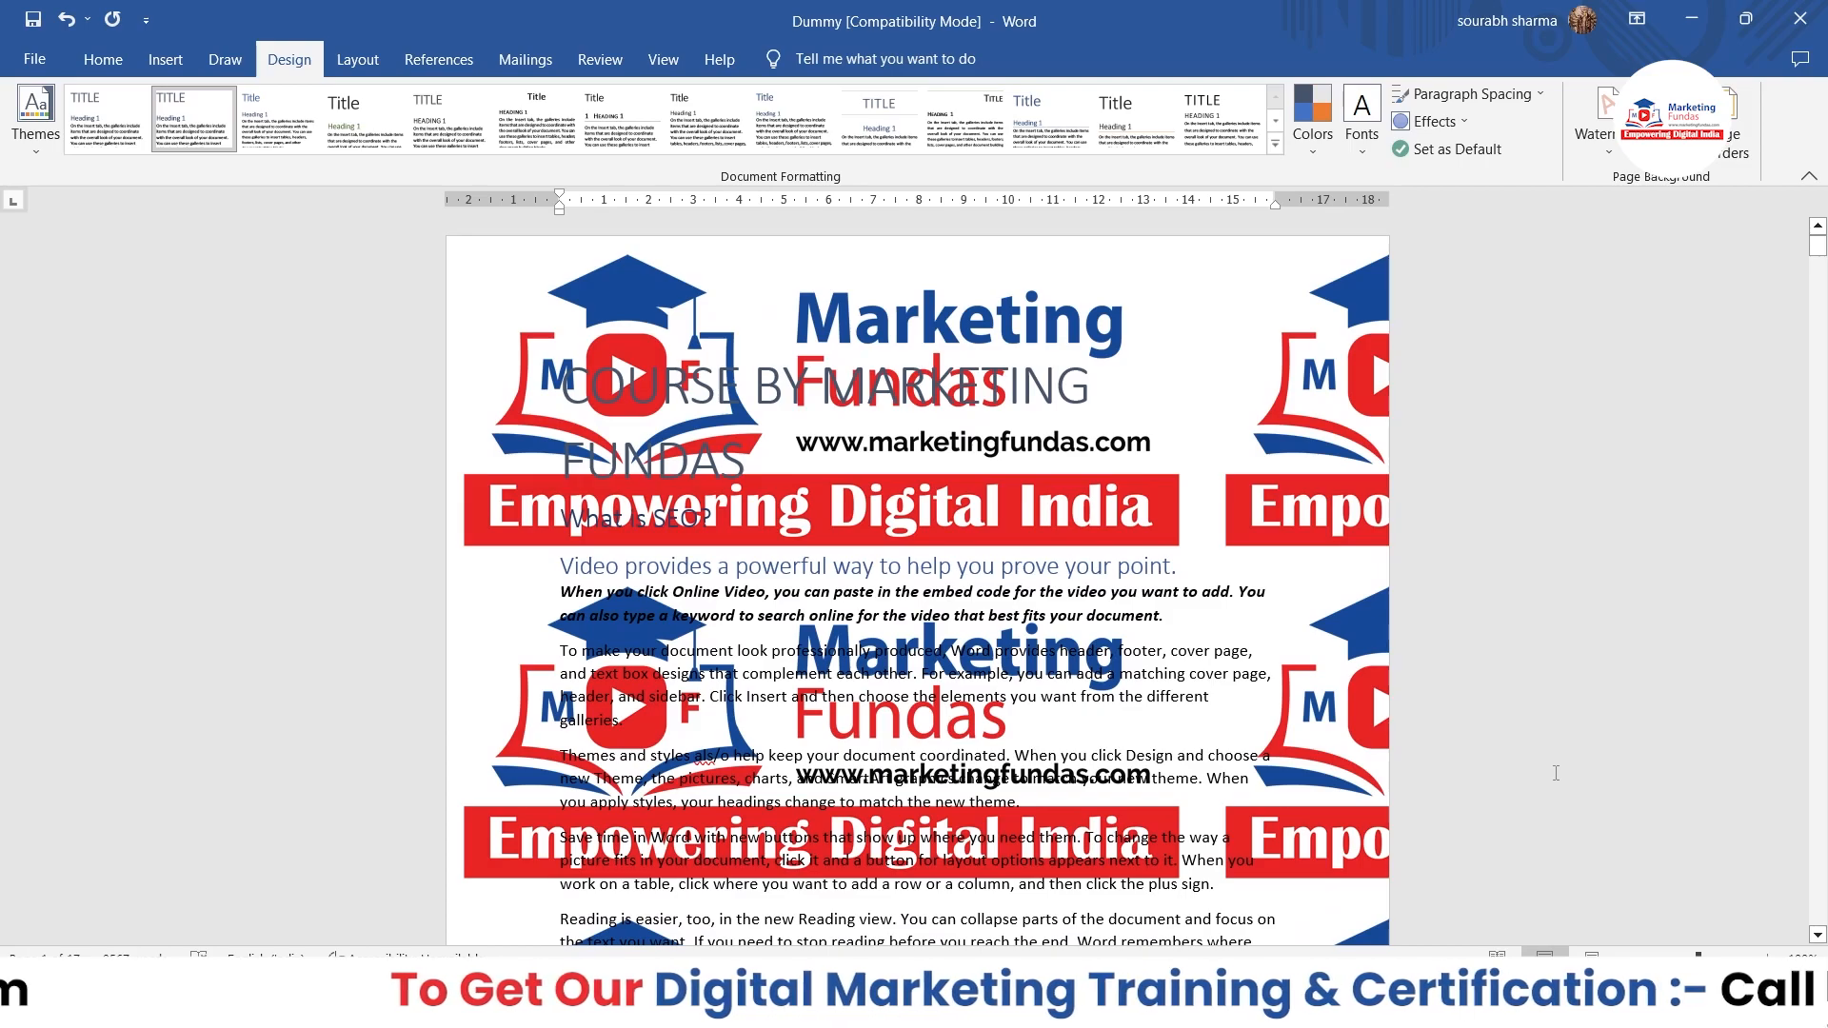
key("ctrl+z")
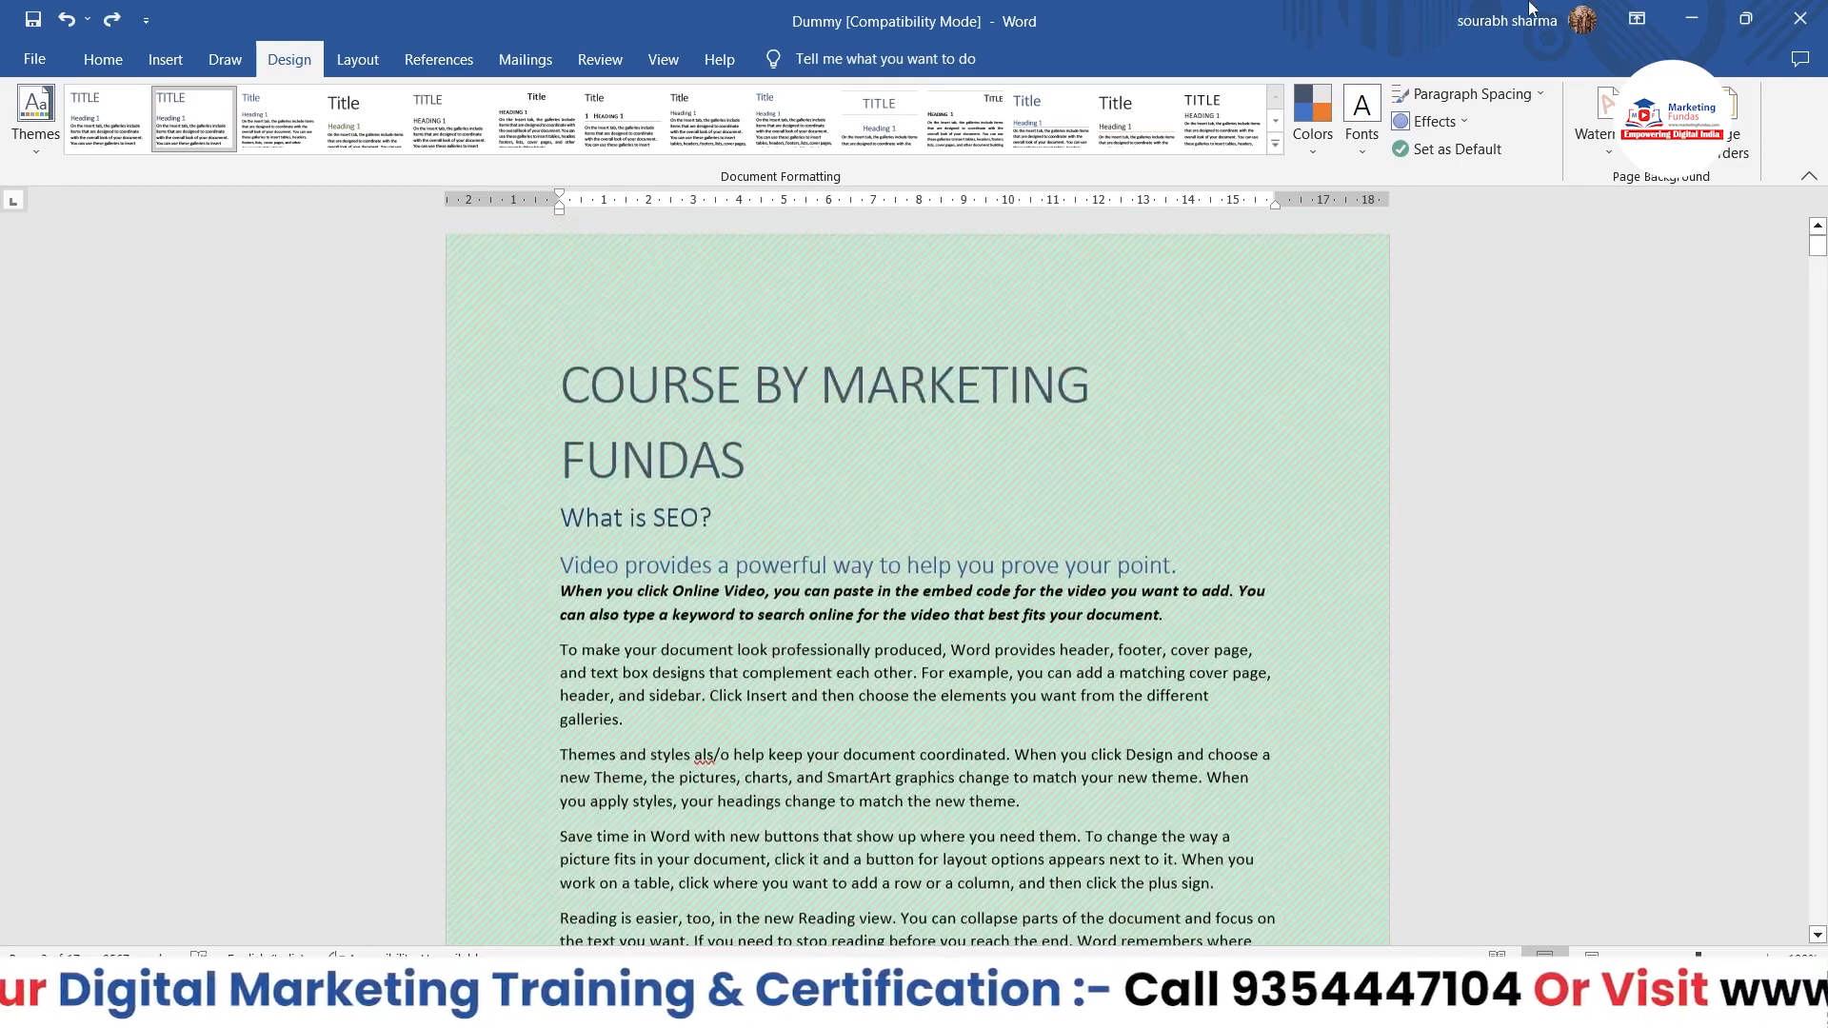
left_click(1704, 129)
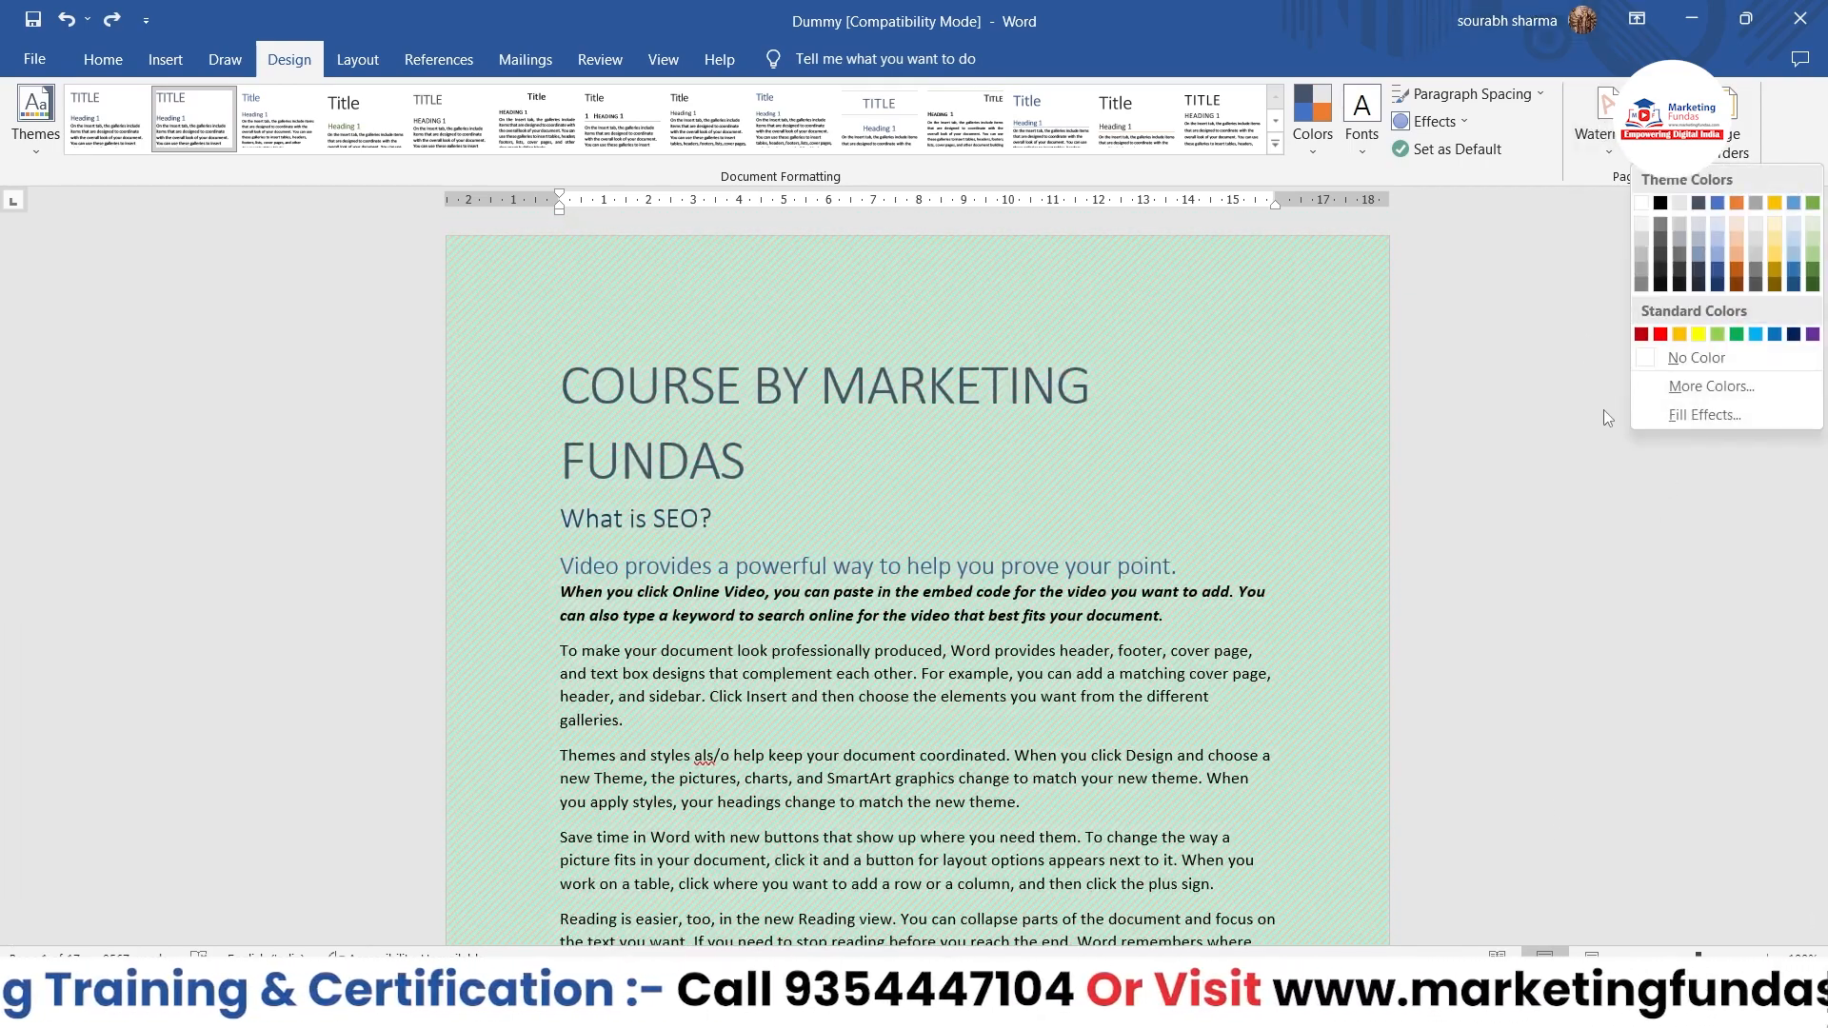
left_click(1664, 408)
left_click(1441, 286)
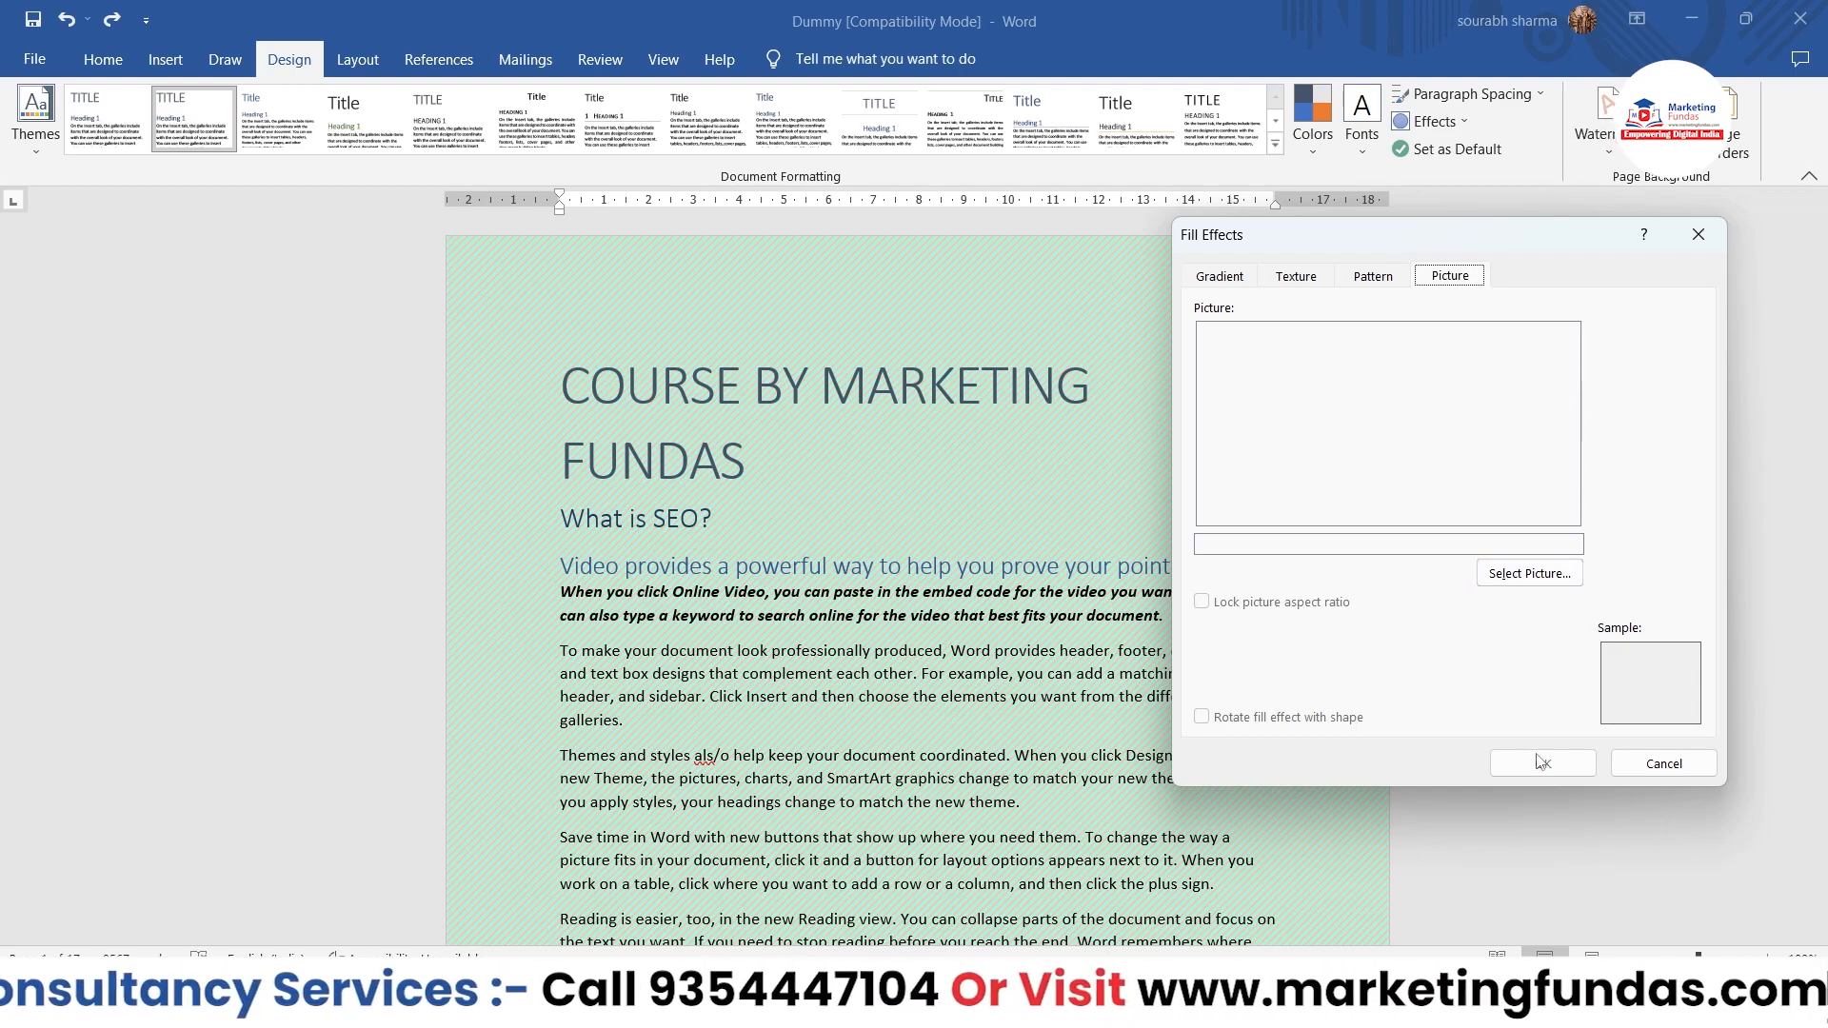
left_click(1631, 767)
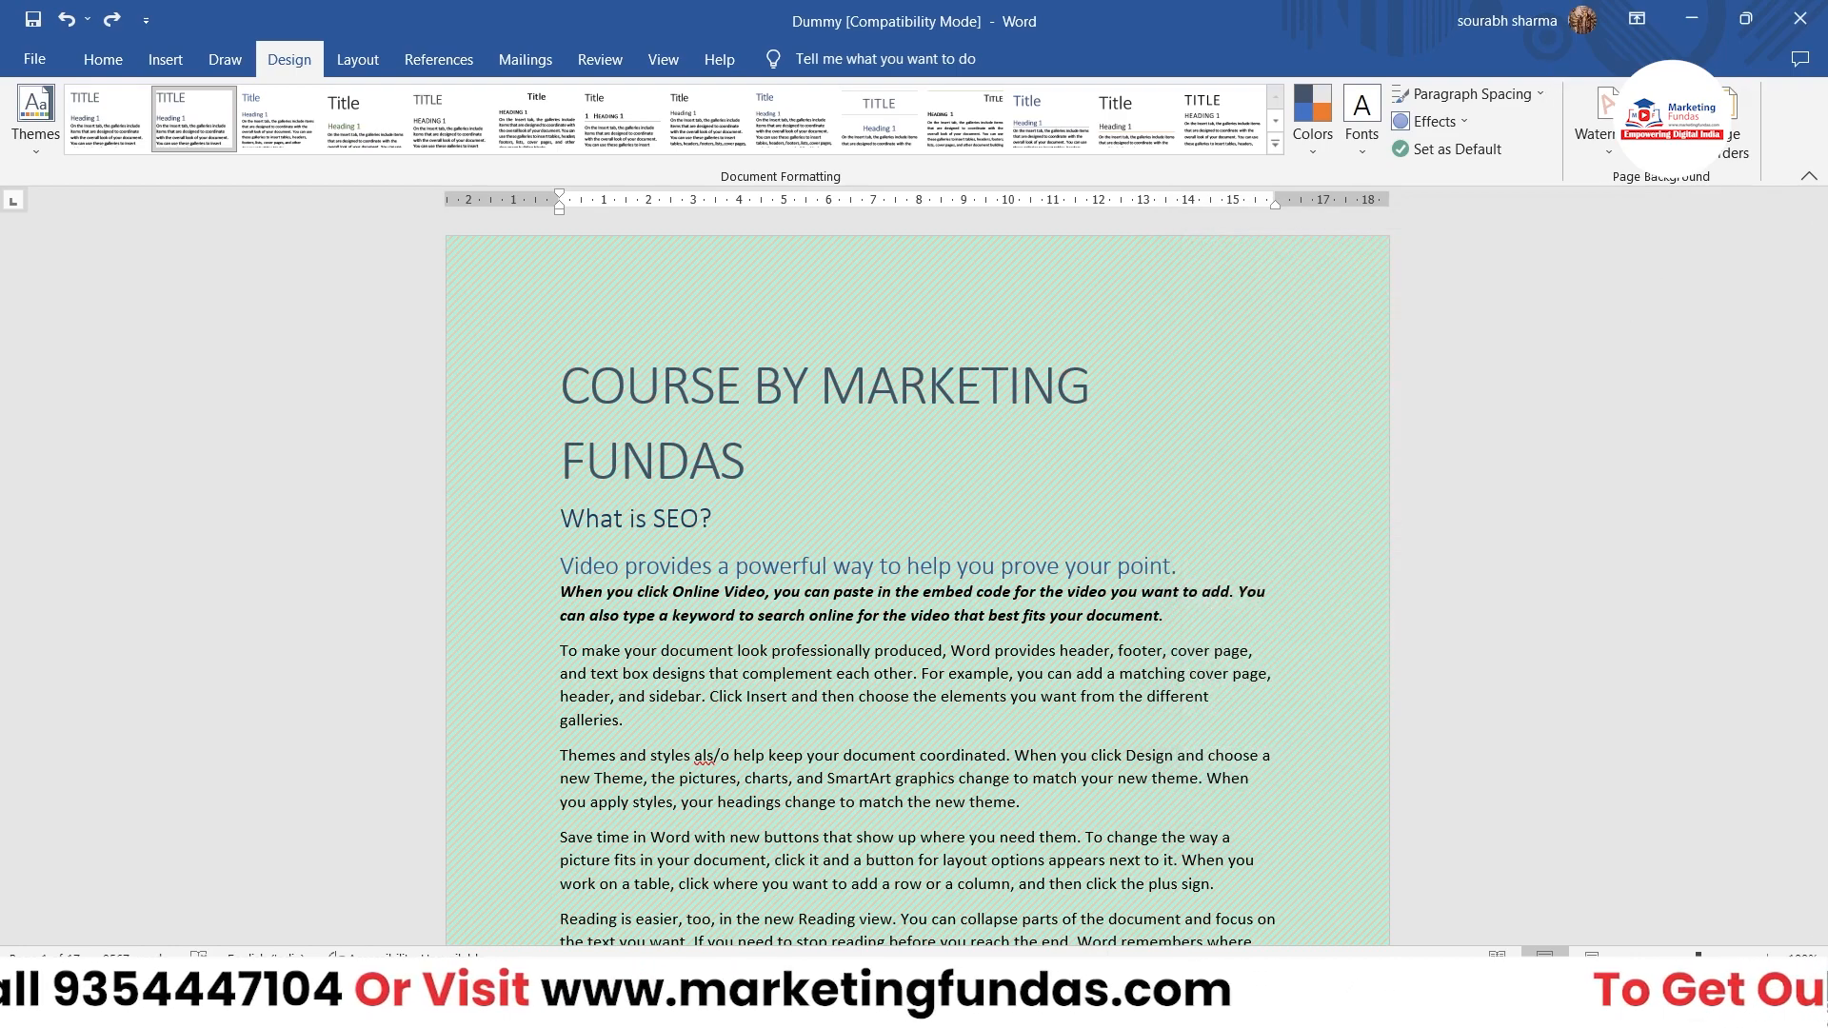
Step: Open the page border settings, try the Shadow, 3-D and Custom settings, and choose Box
left_click(1666, 128)
left_click(1732, 128)
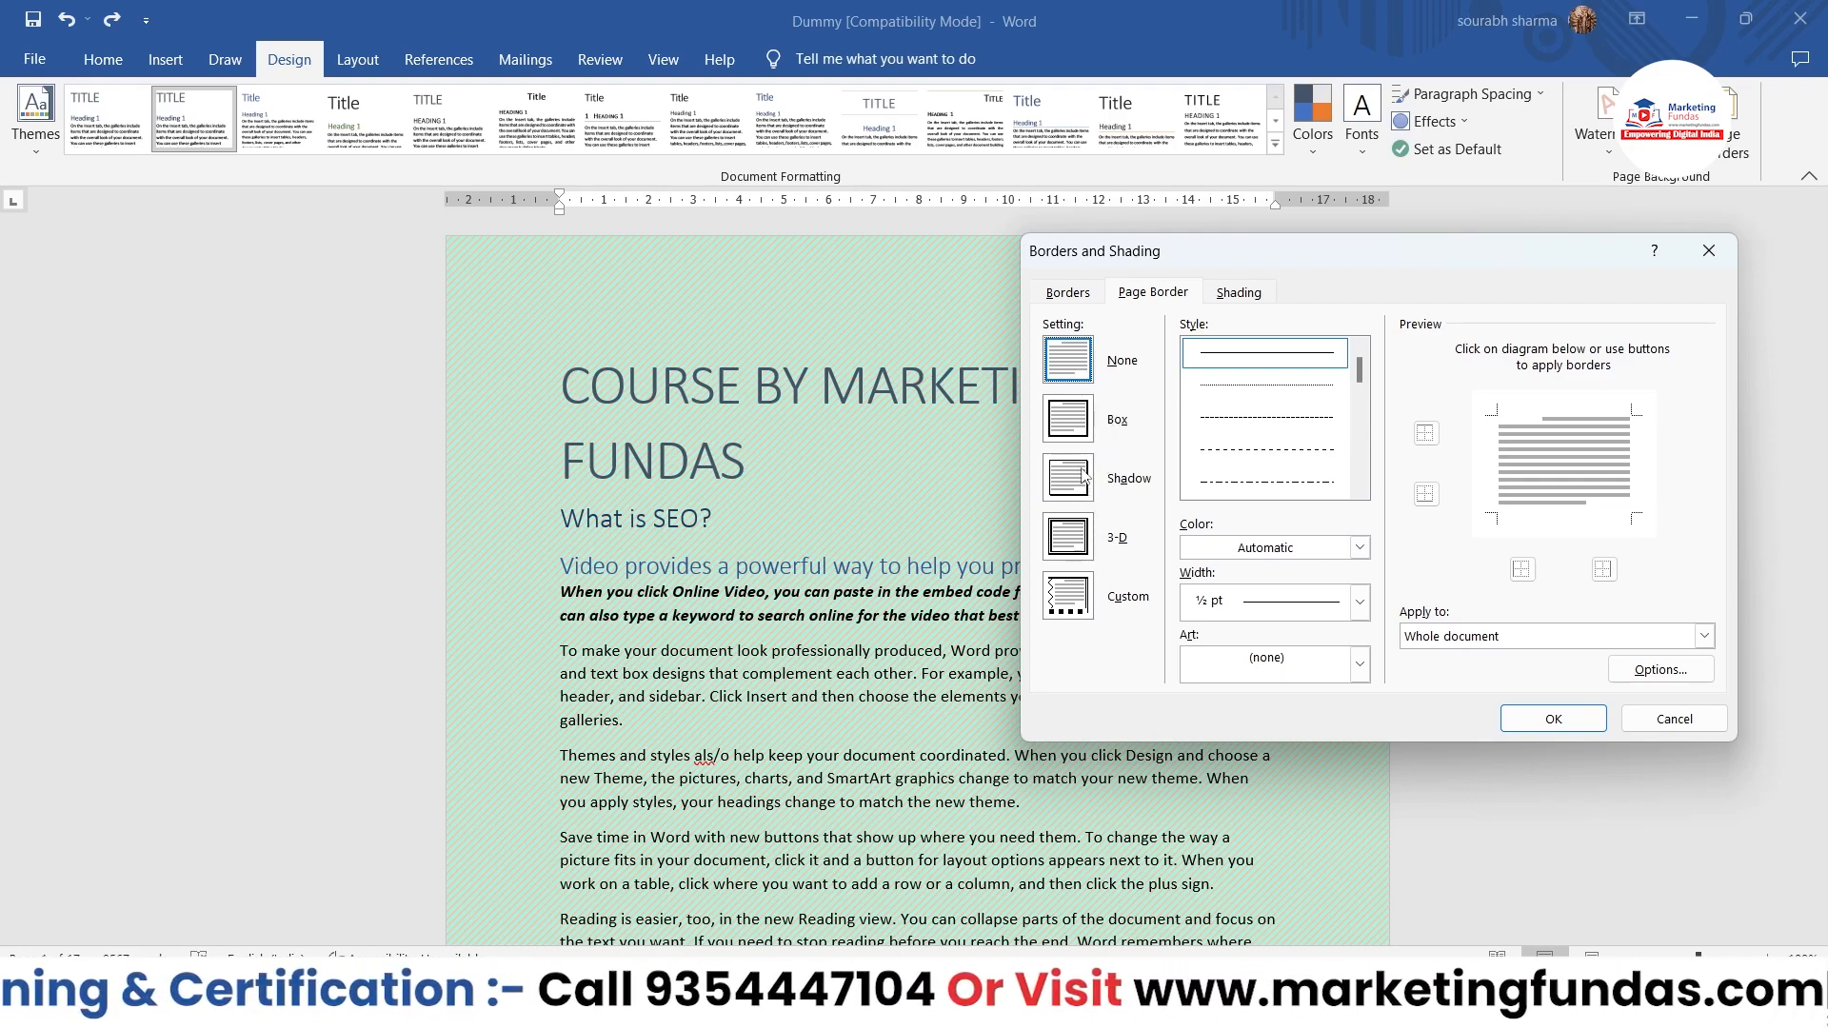
left_click(1071, 420)
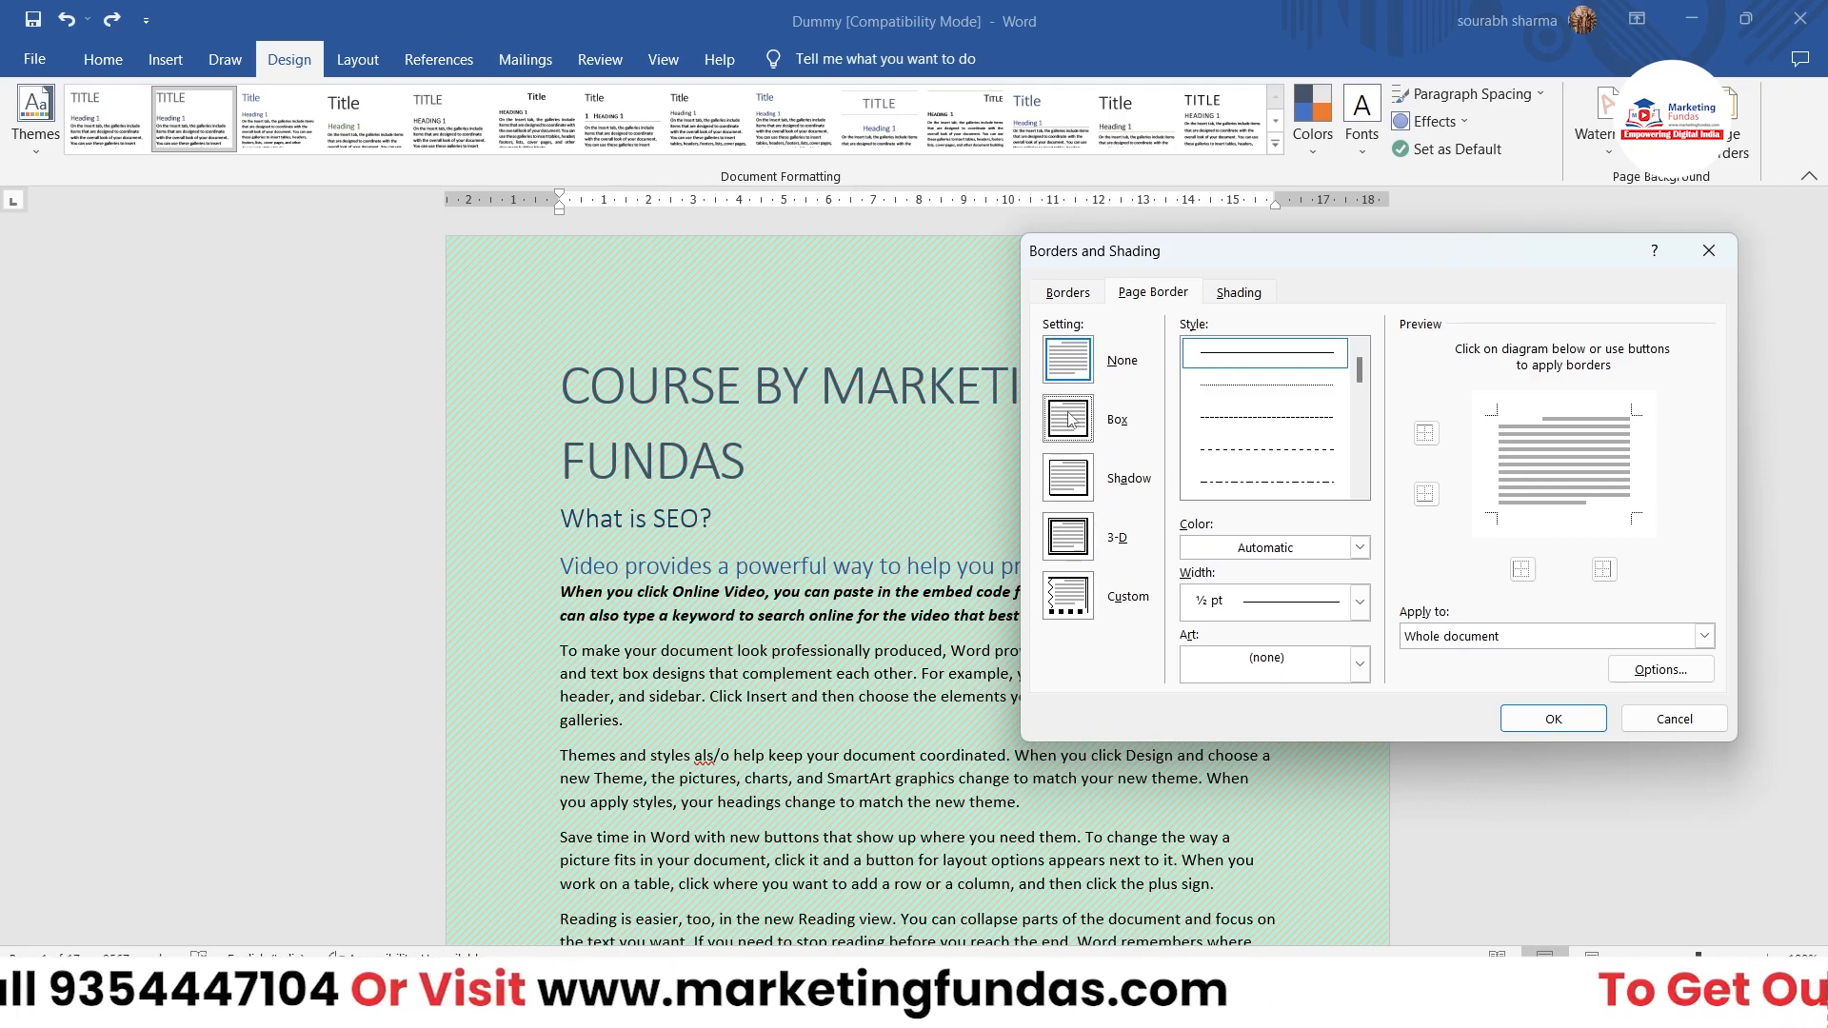
left_click(1075, 474)
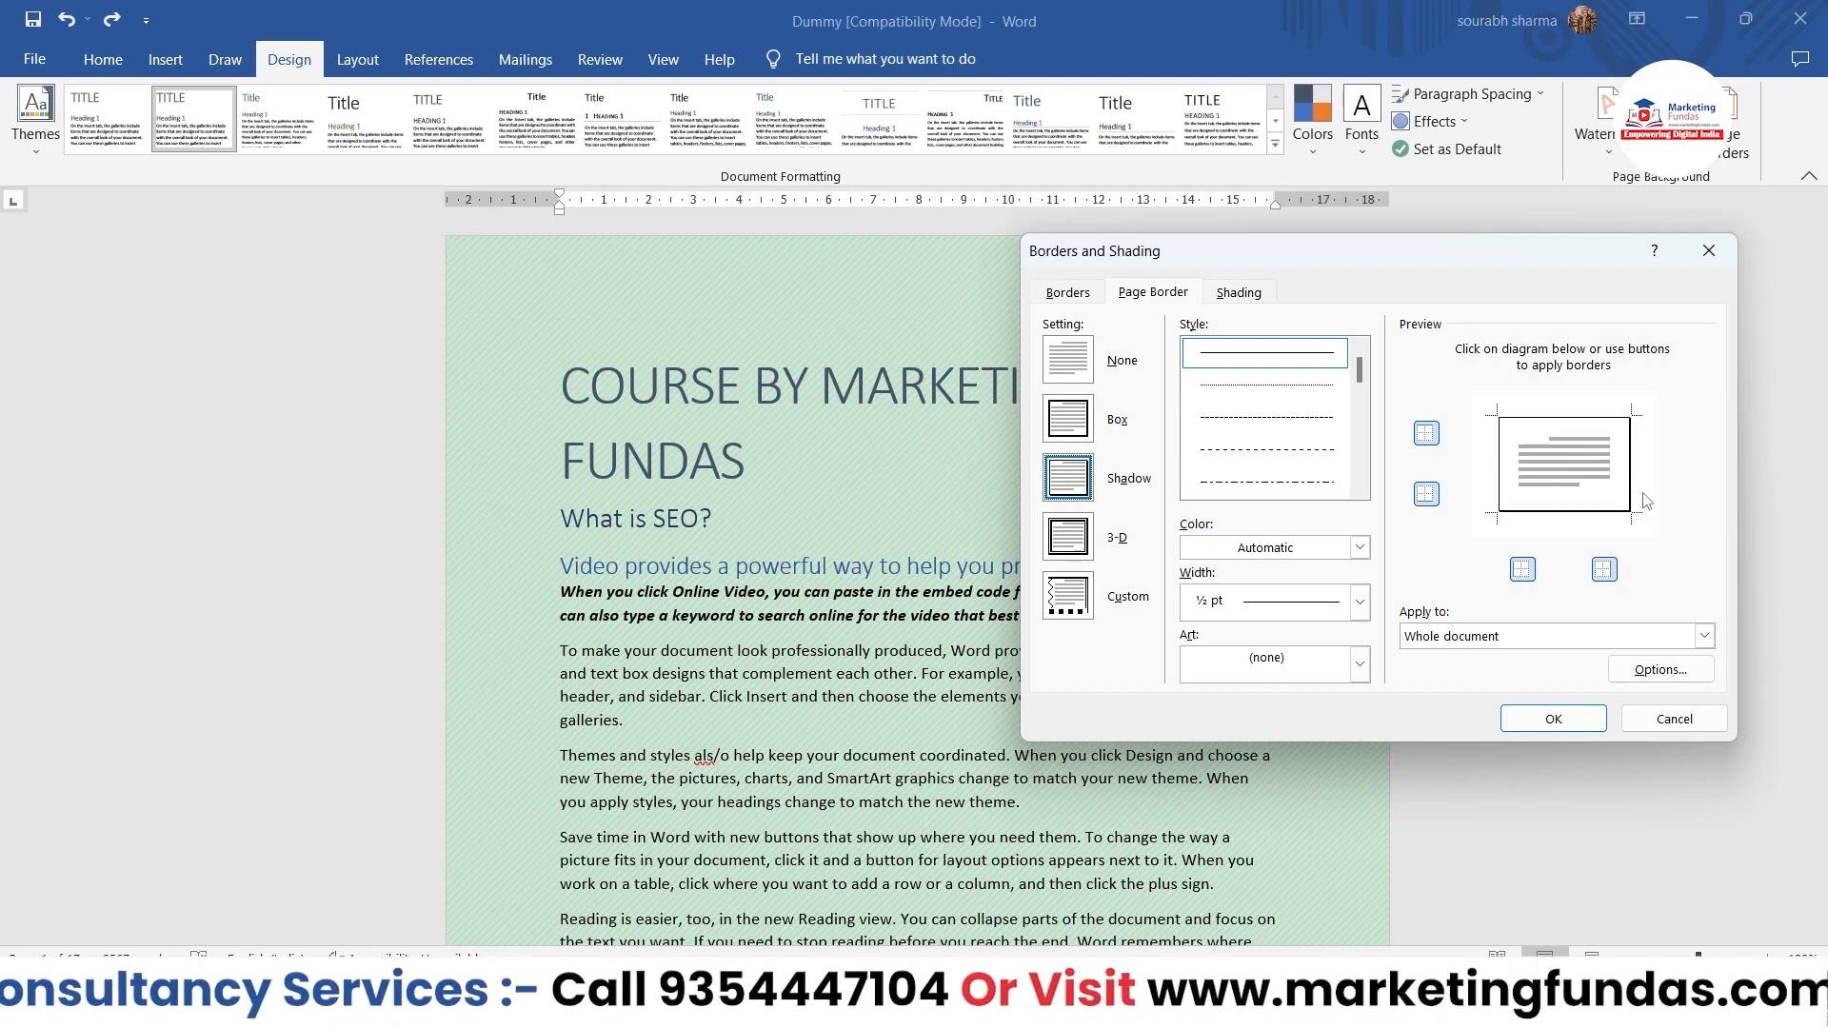
left_click(1076, 540)
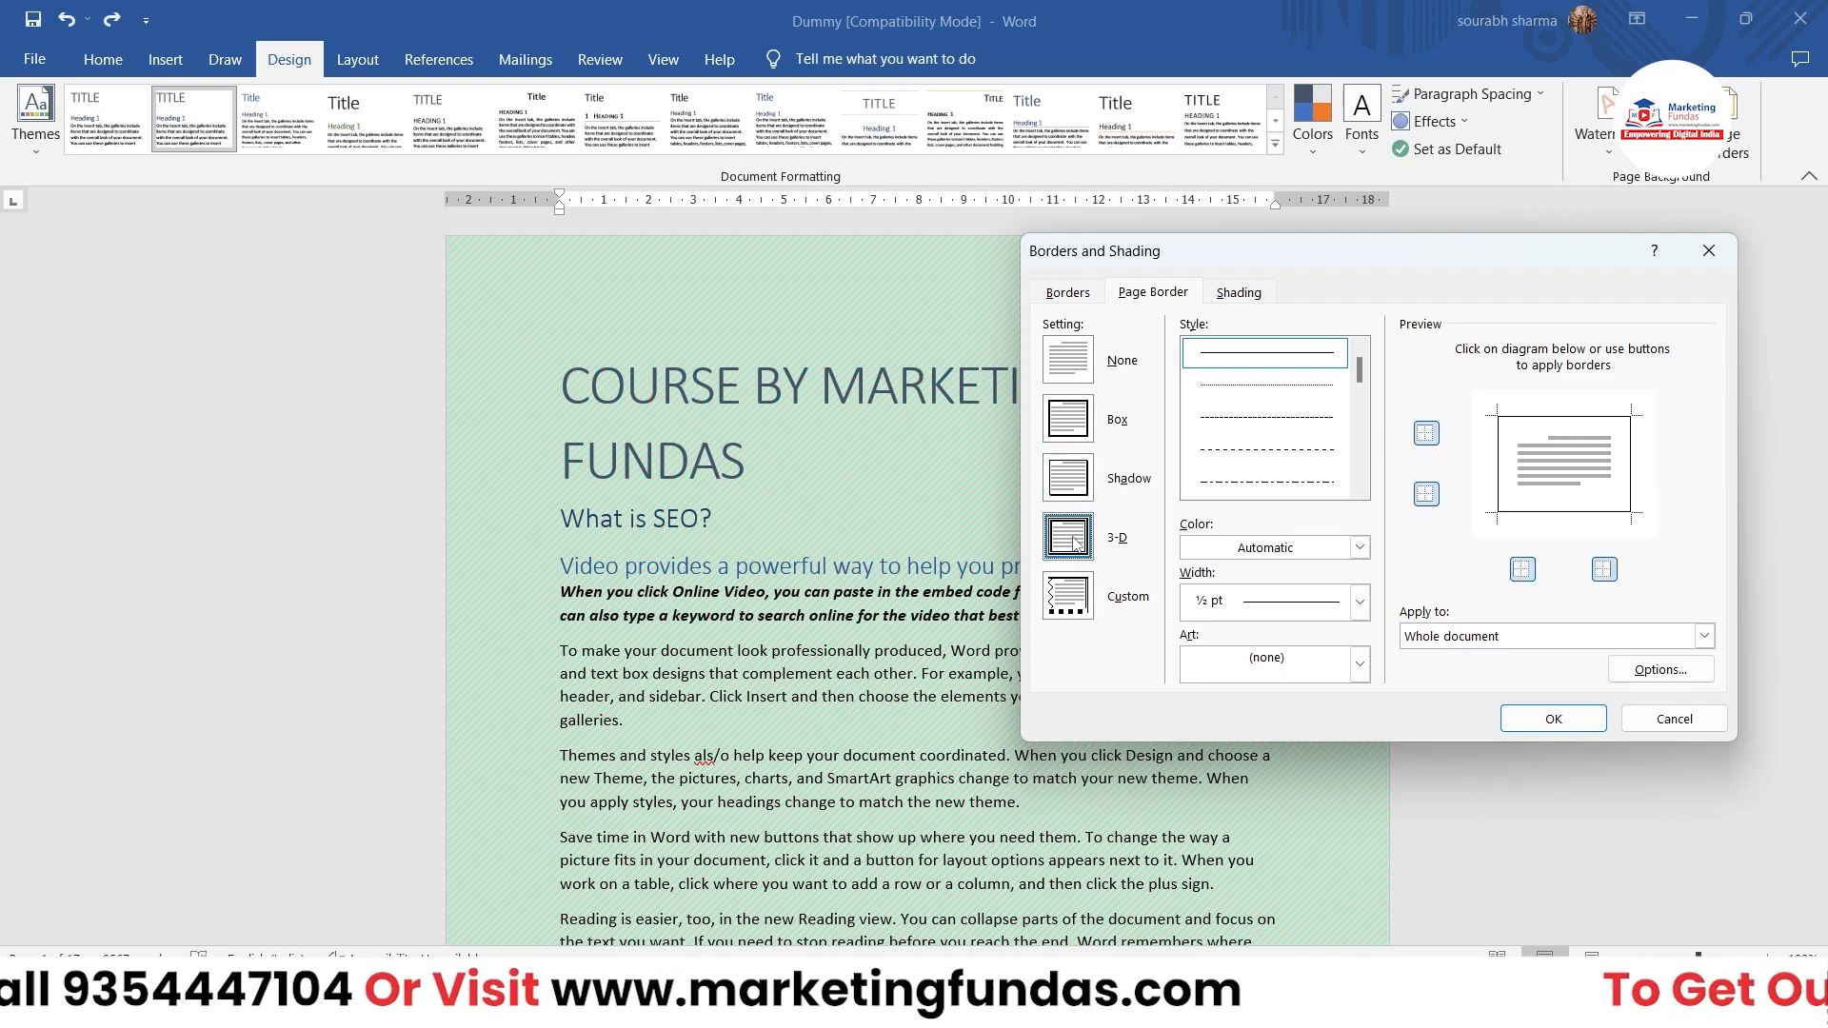
left_click(1080, 598)
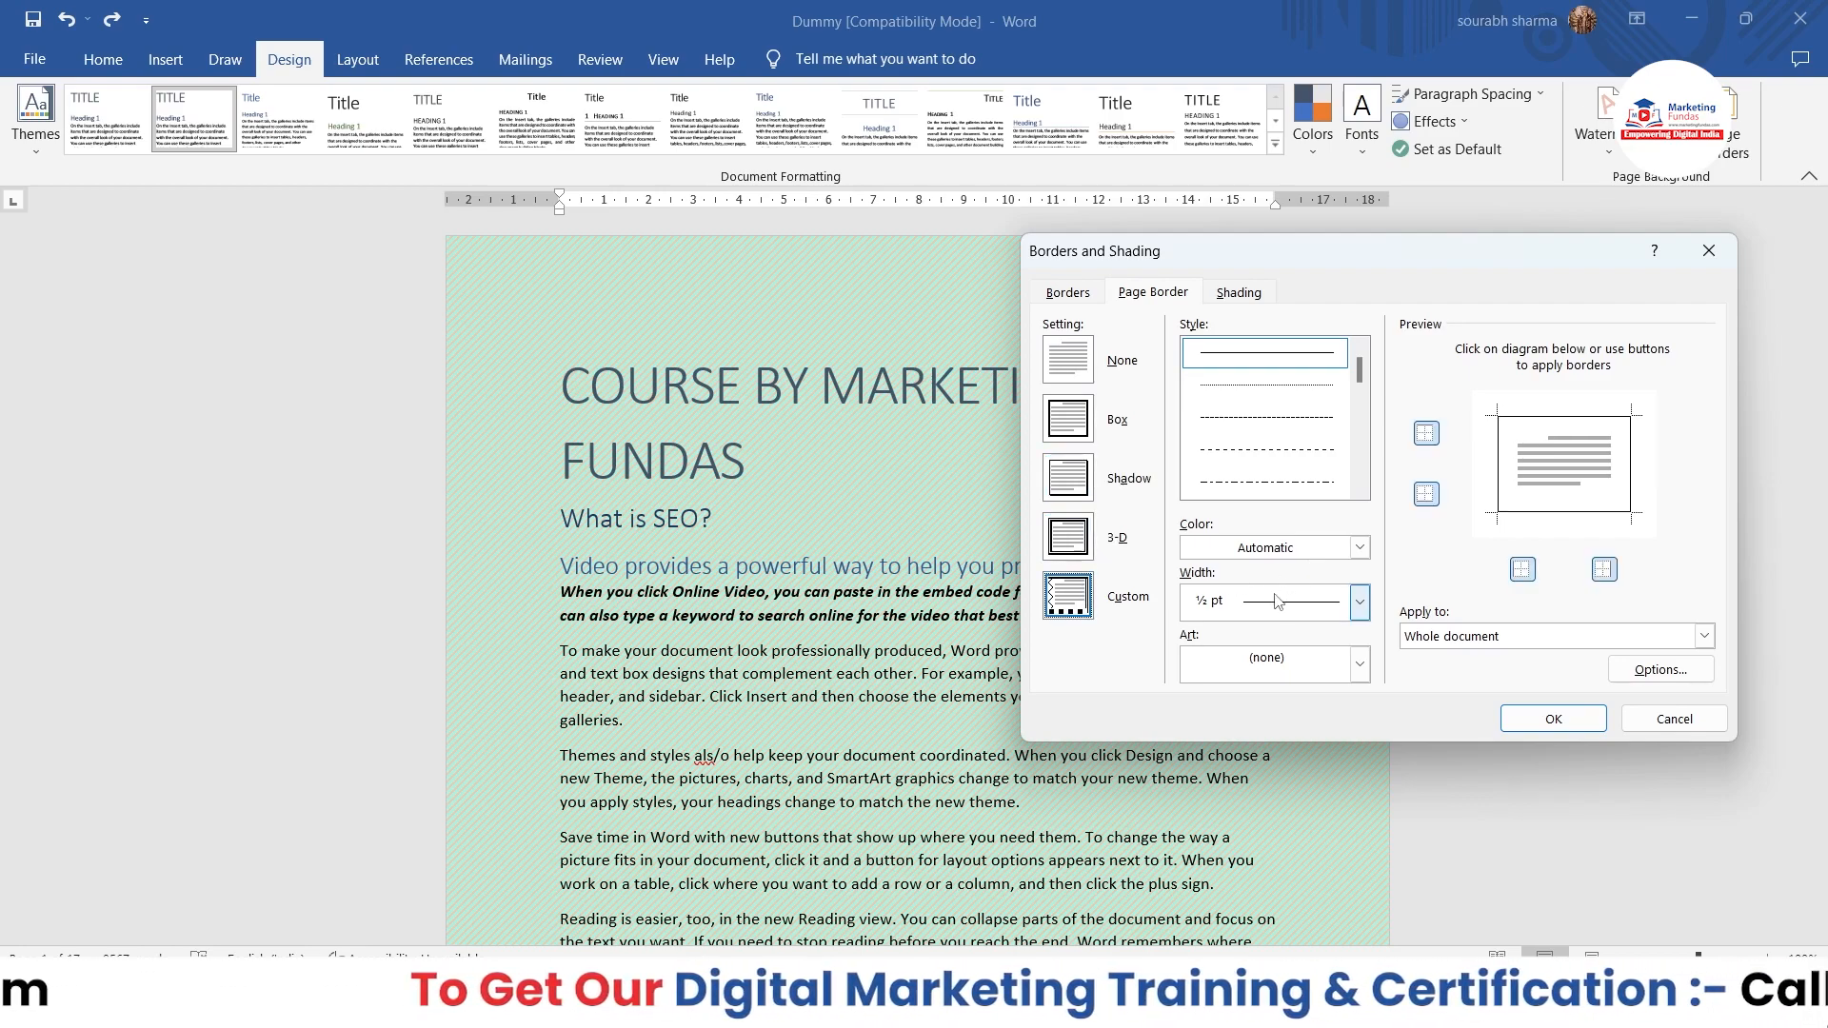
left_click(1088, 422)
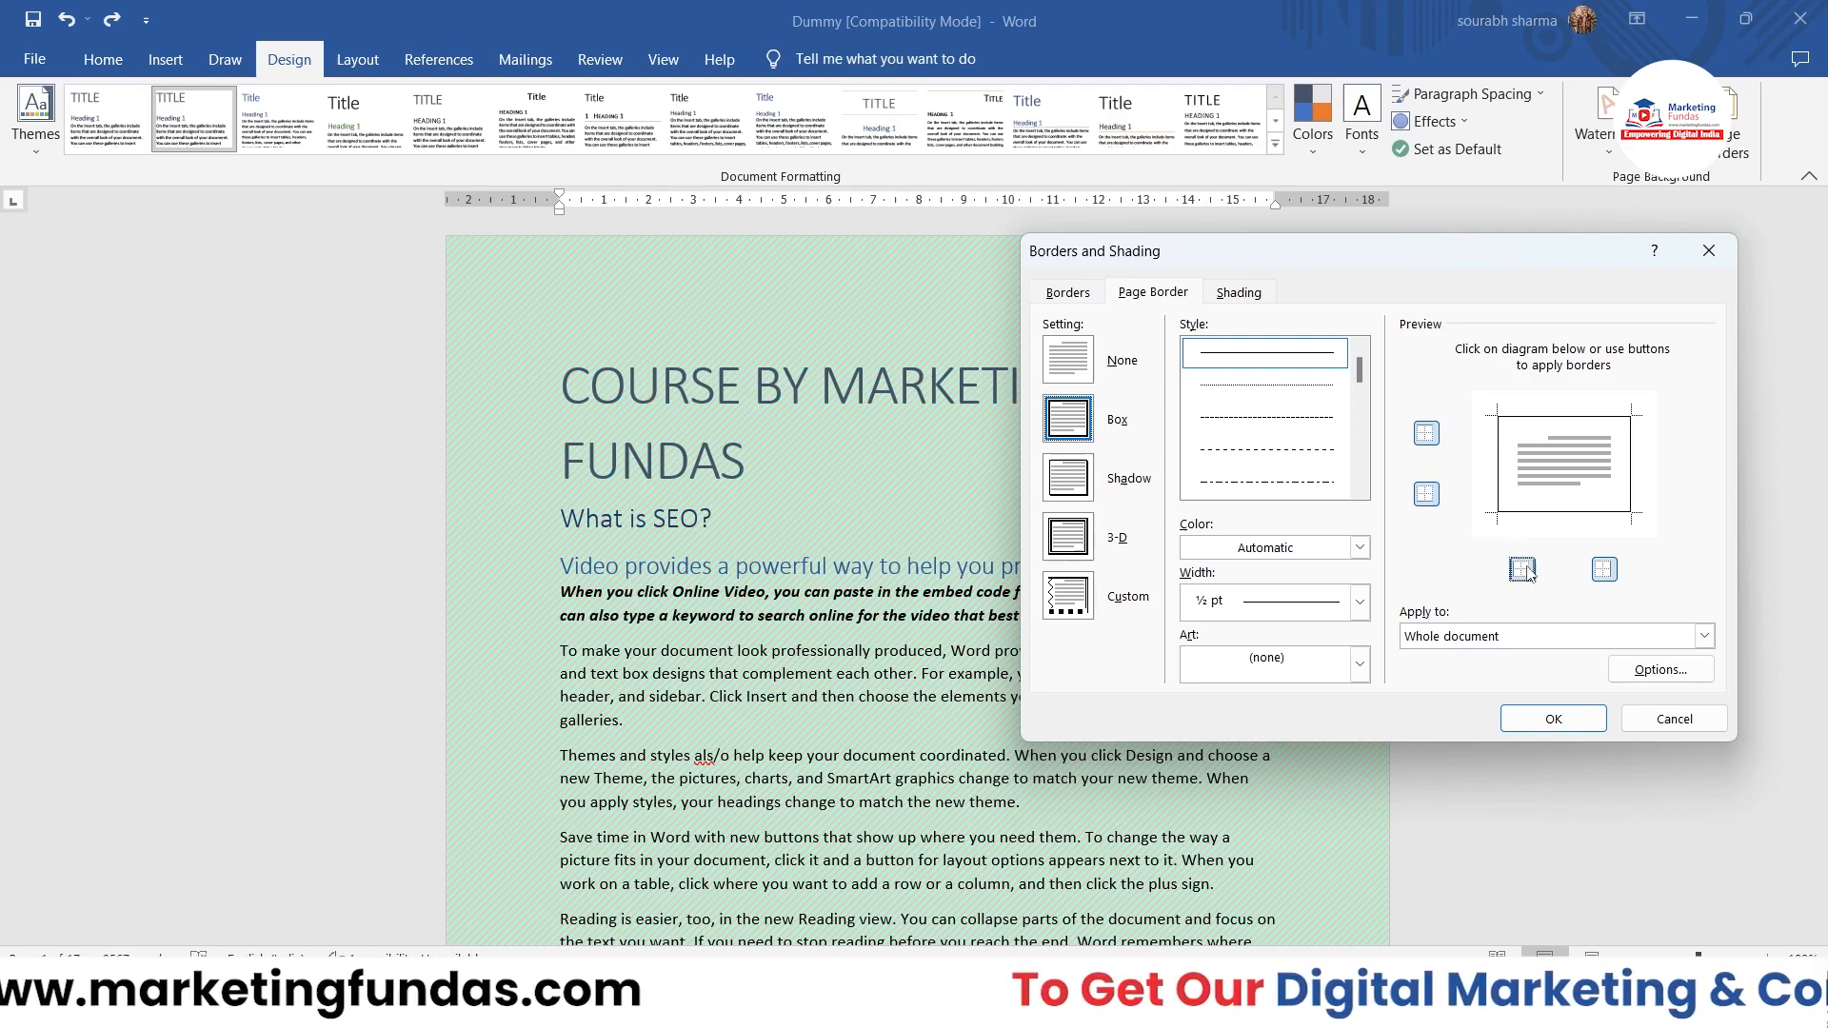
Step: Toggle the page border's top and bottom edges in the preview, leaving all four edges on
left_click(1425, 434)
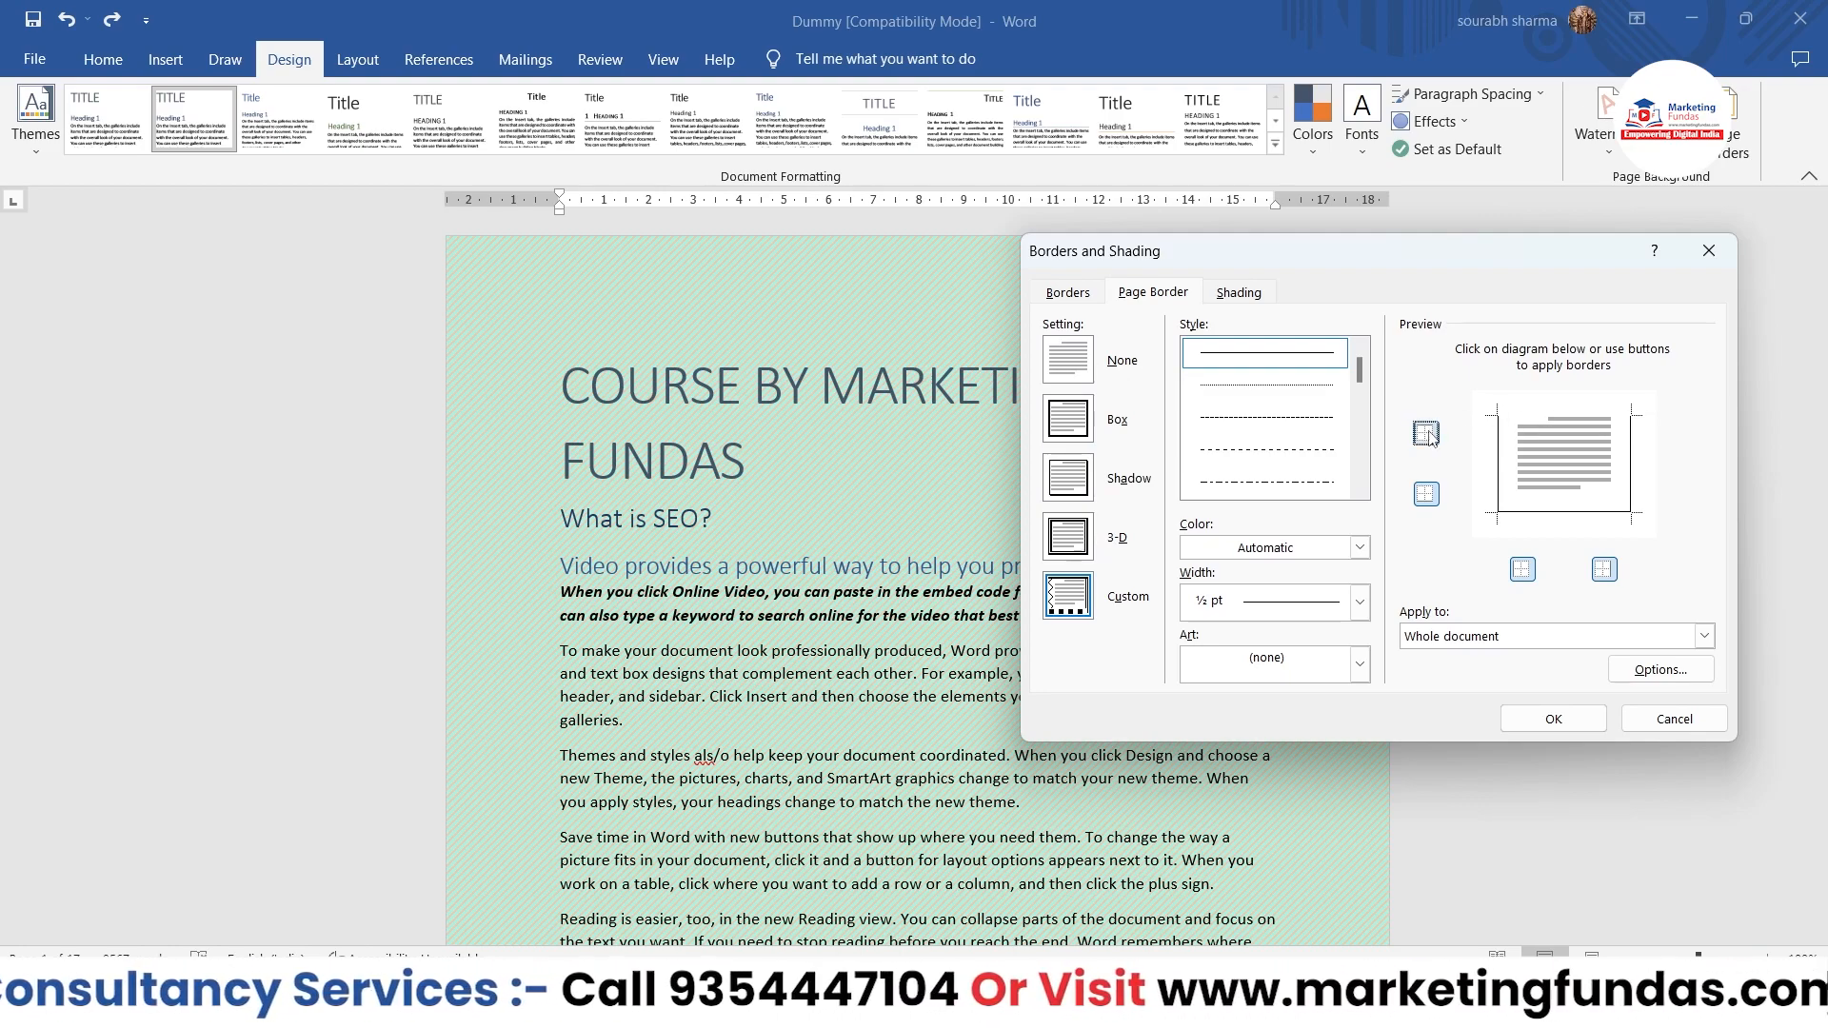
left_click(1429, 432)
left_click(1429, 433)
left_click(1421, 493)
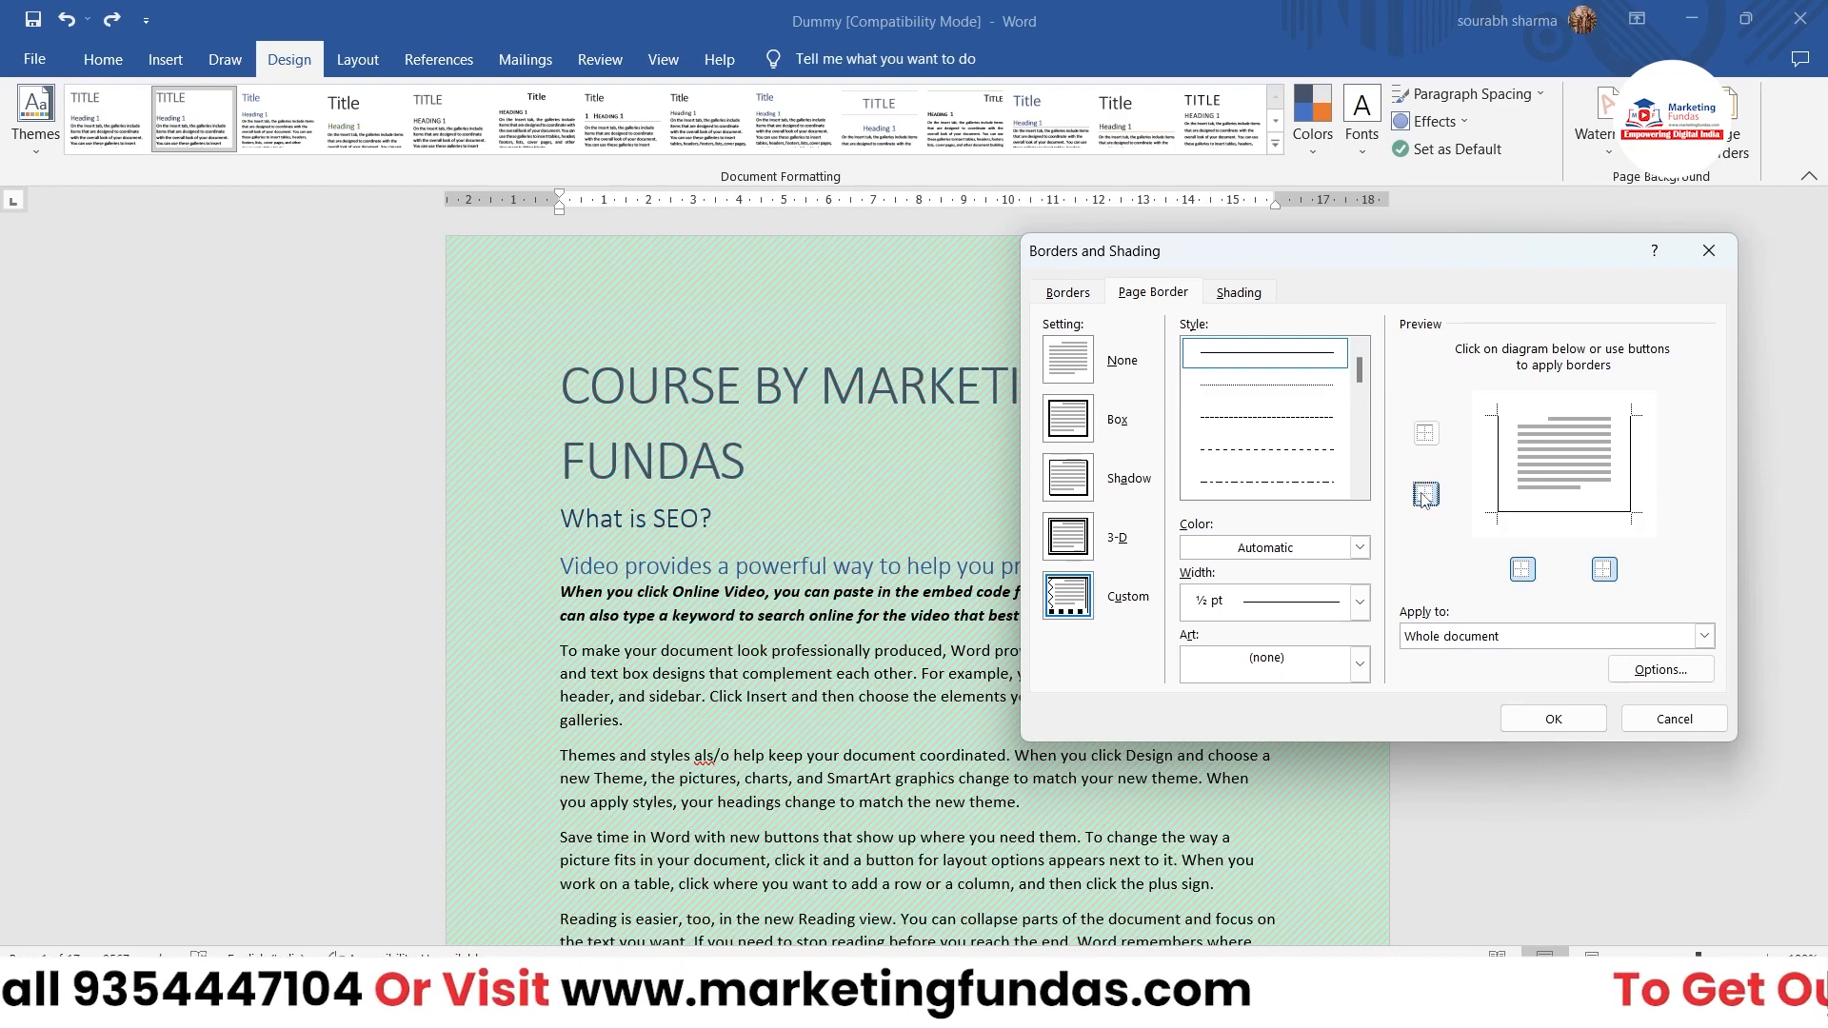
left_click(1425, 497)
left_click(1424, 497)
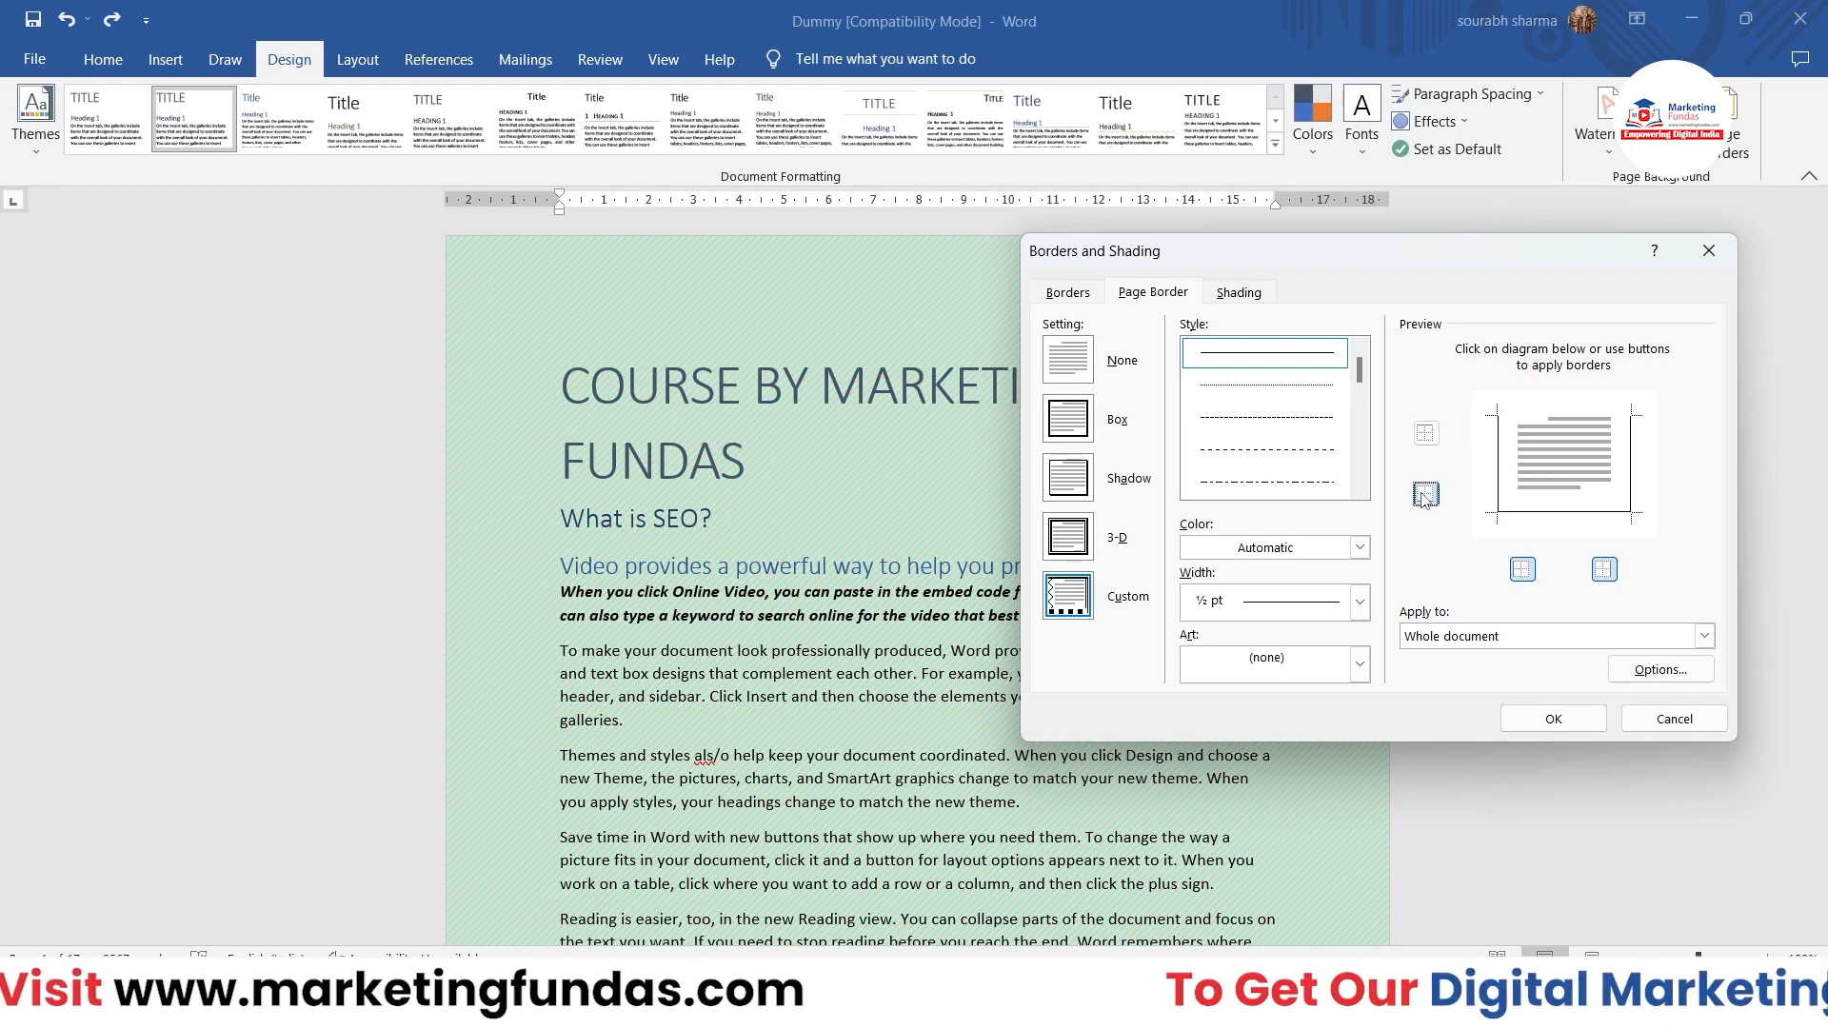
left_click(1435, 440)
left_click(1436, 442)
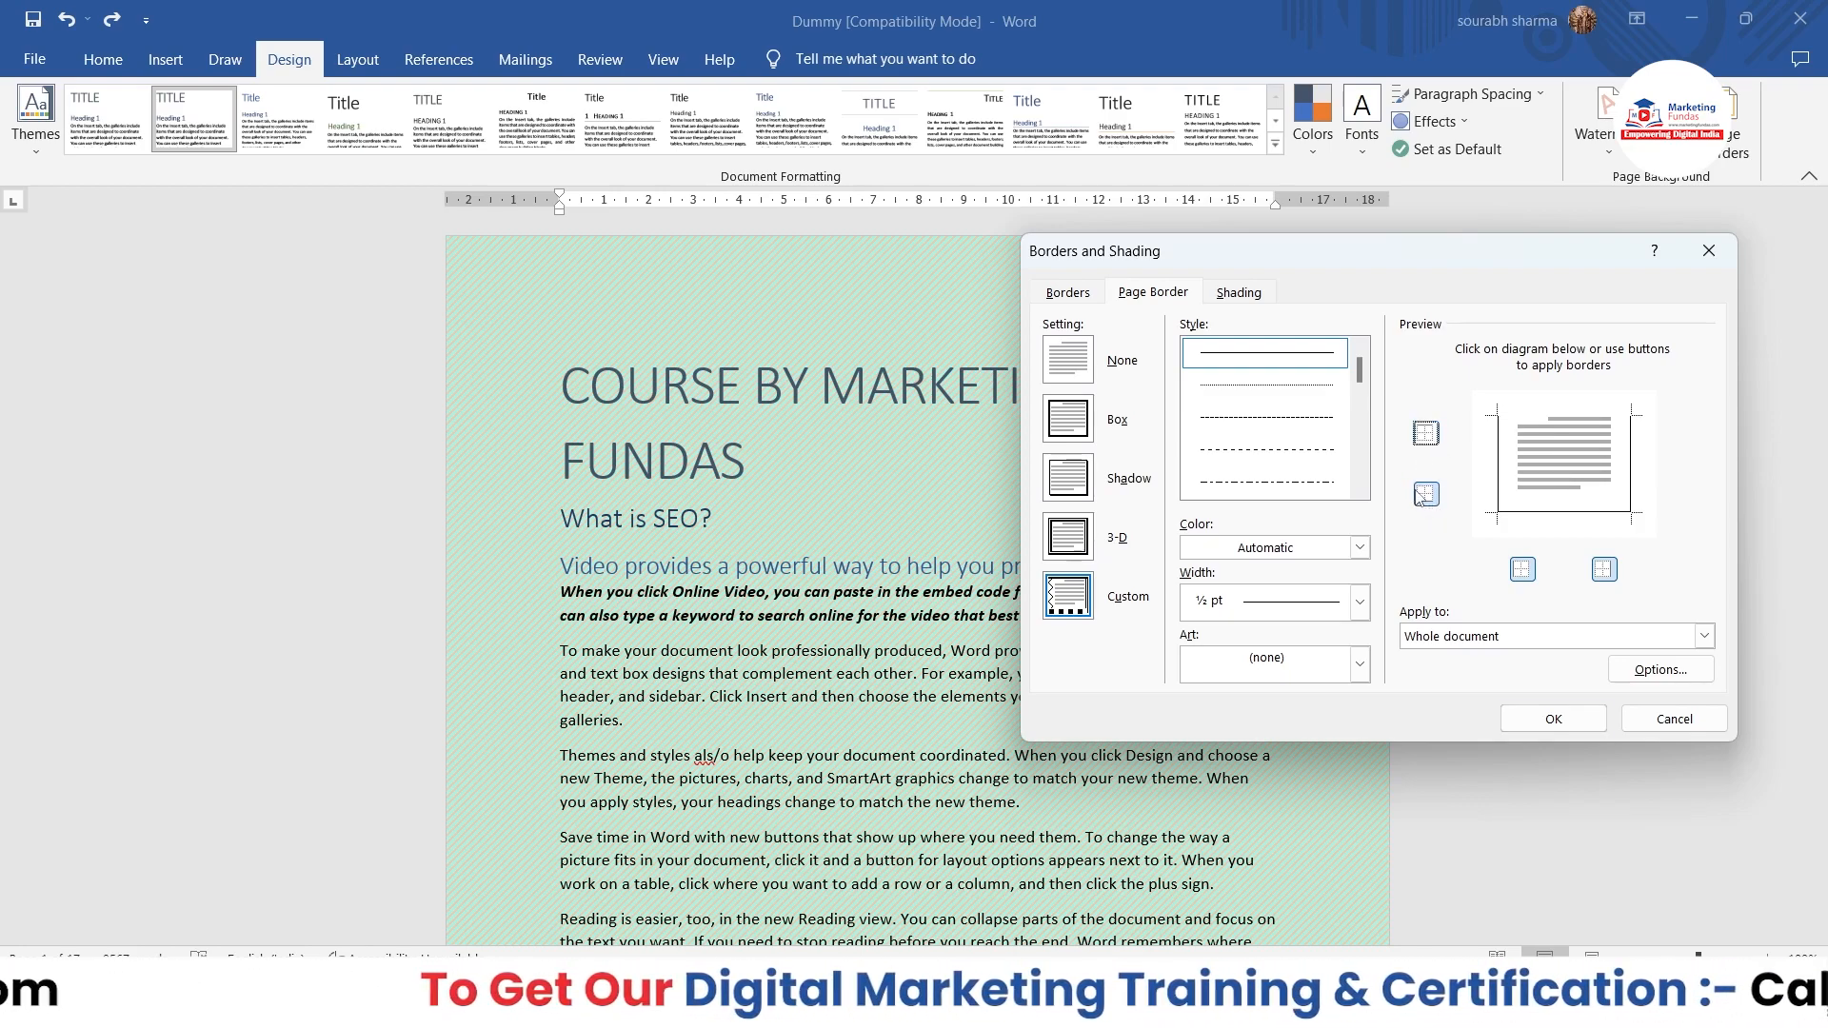
left_click(1423, 495)
left_click(1424, 495)
left_click(1425, 438)
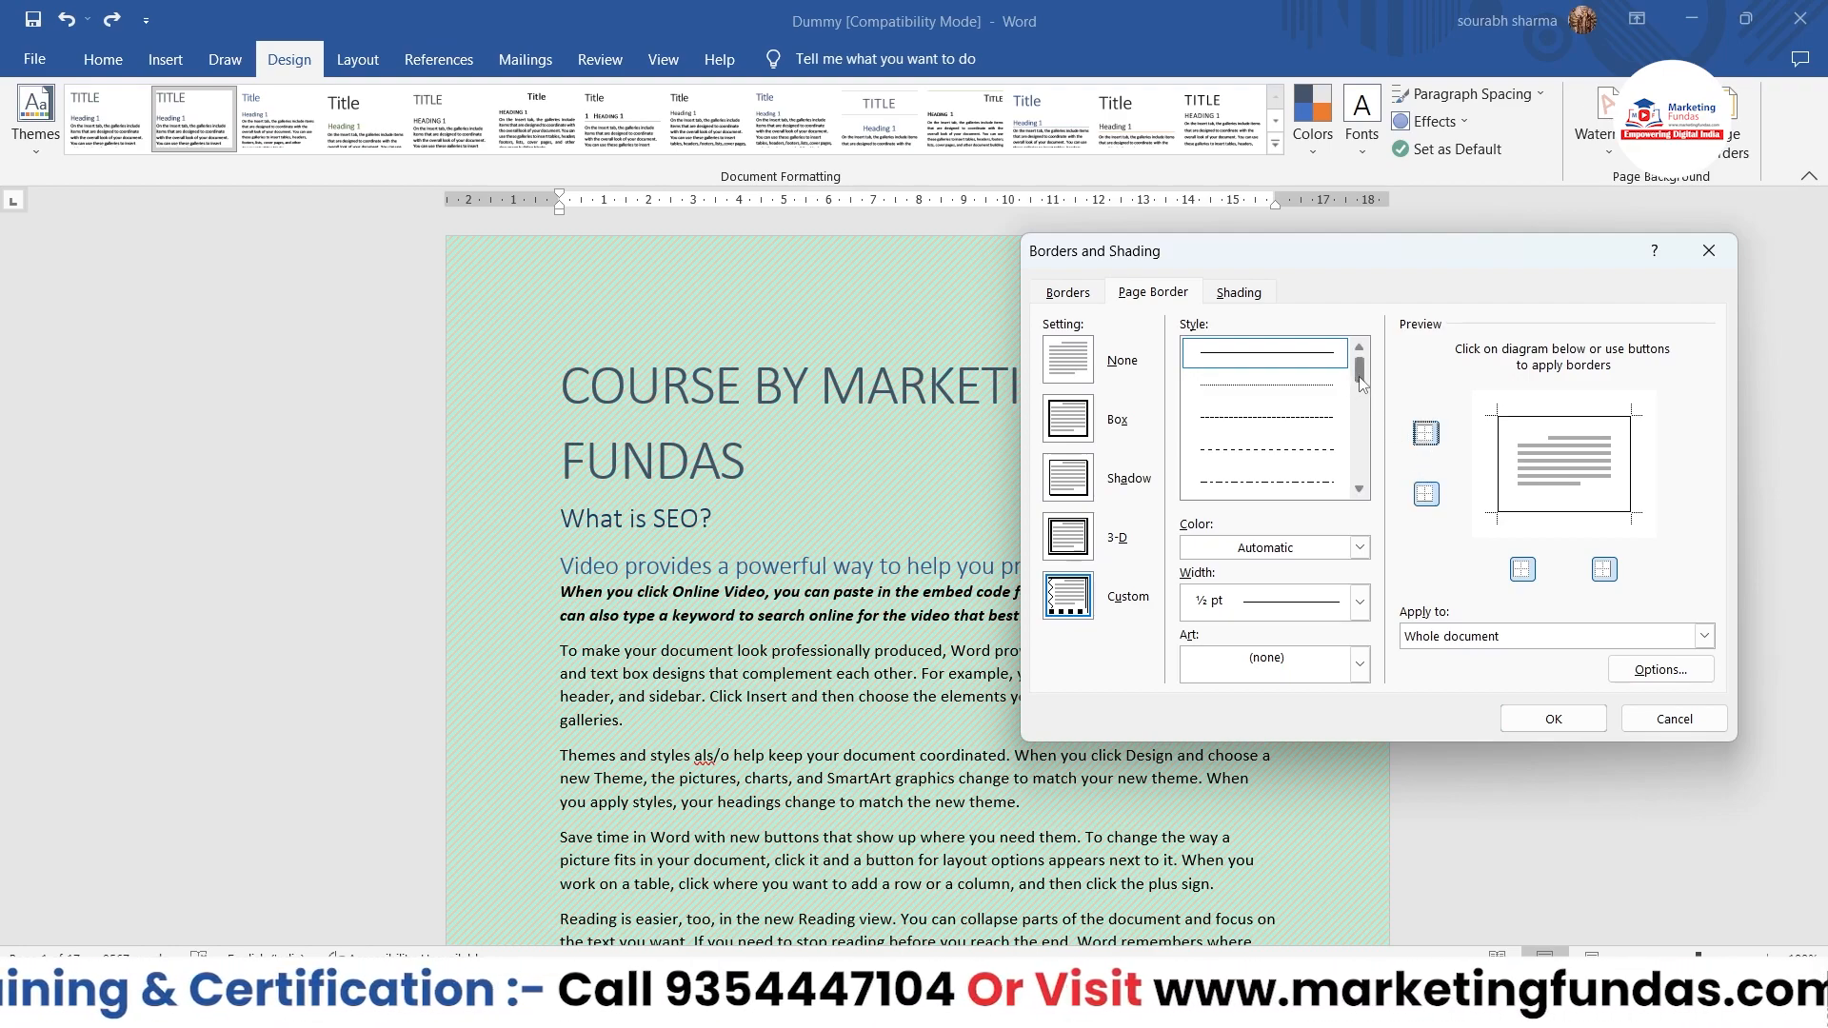
Step: Try to give the page border a double line style in red with a width of 1 ½ pt
left_click_drag(1362, 376, 1361, 420)
left_click(1341, 422)
scroll(1315, 419, "up", 4)
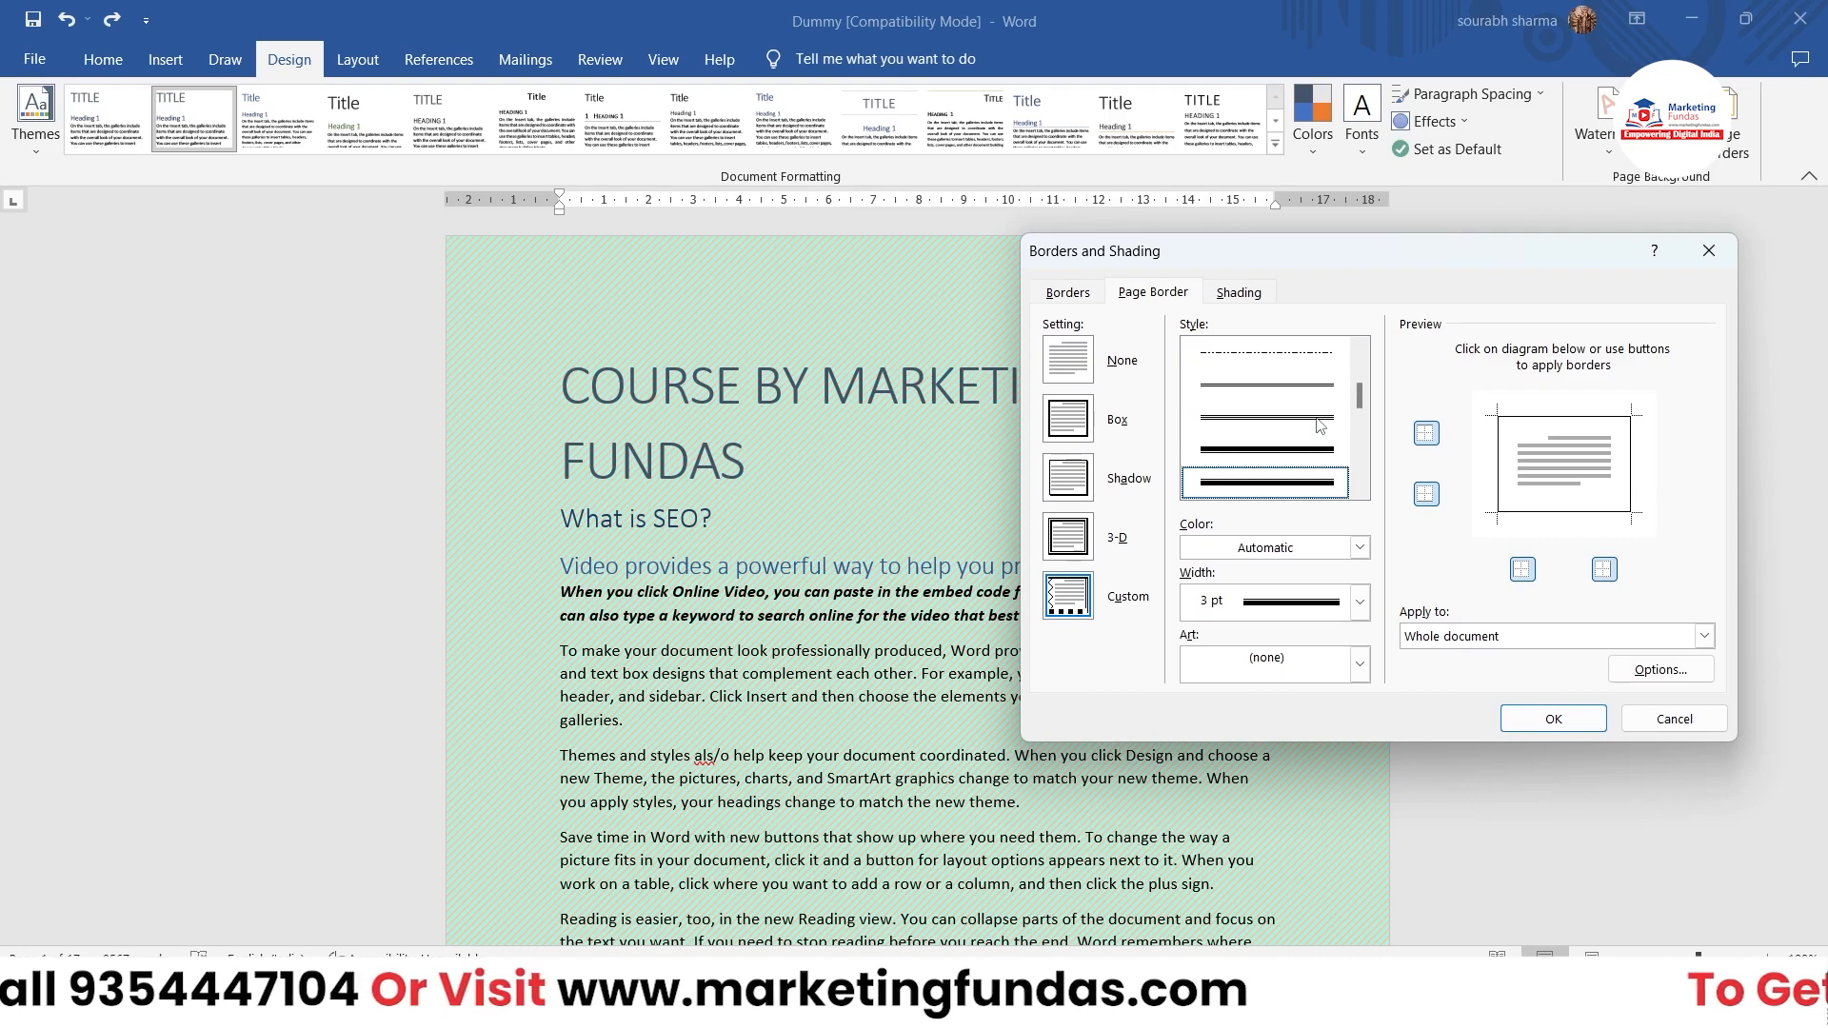
left_click(1360, 548)
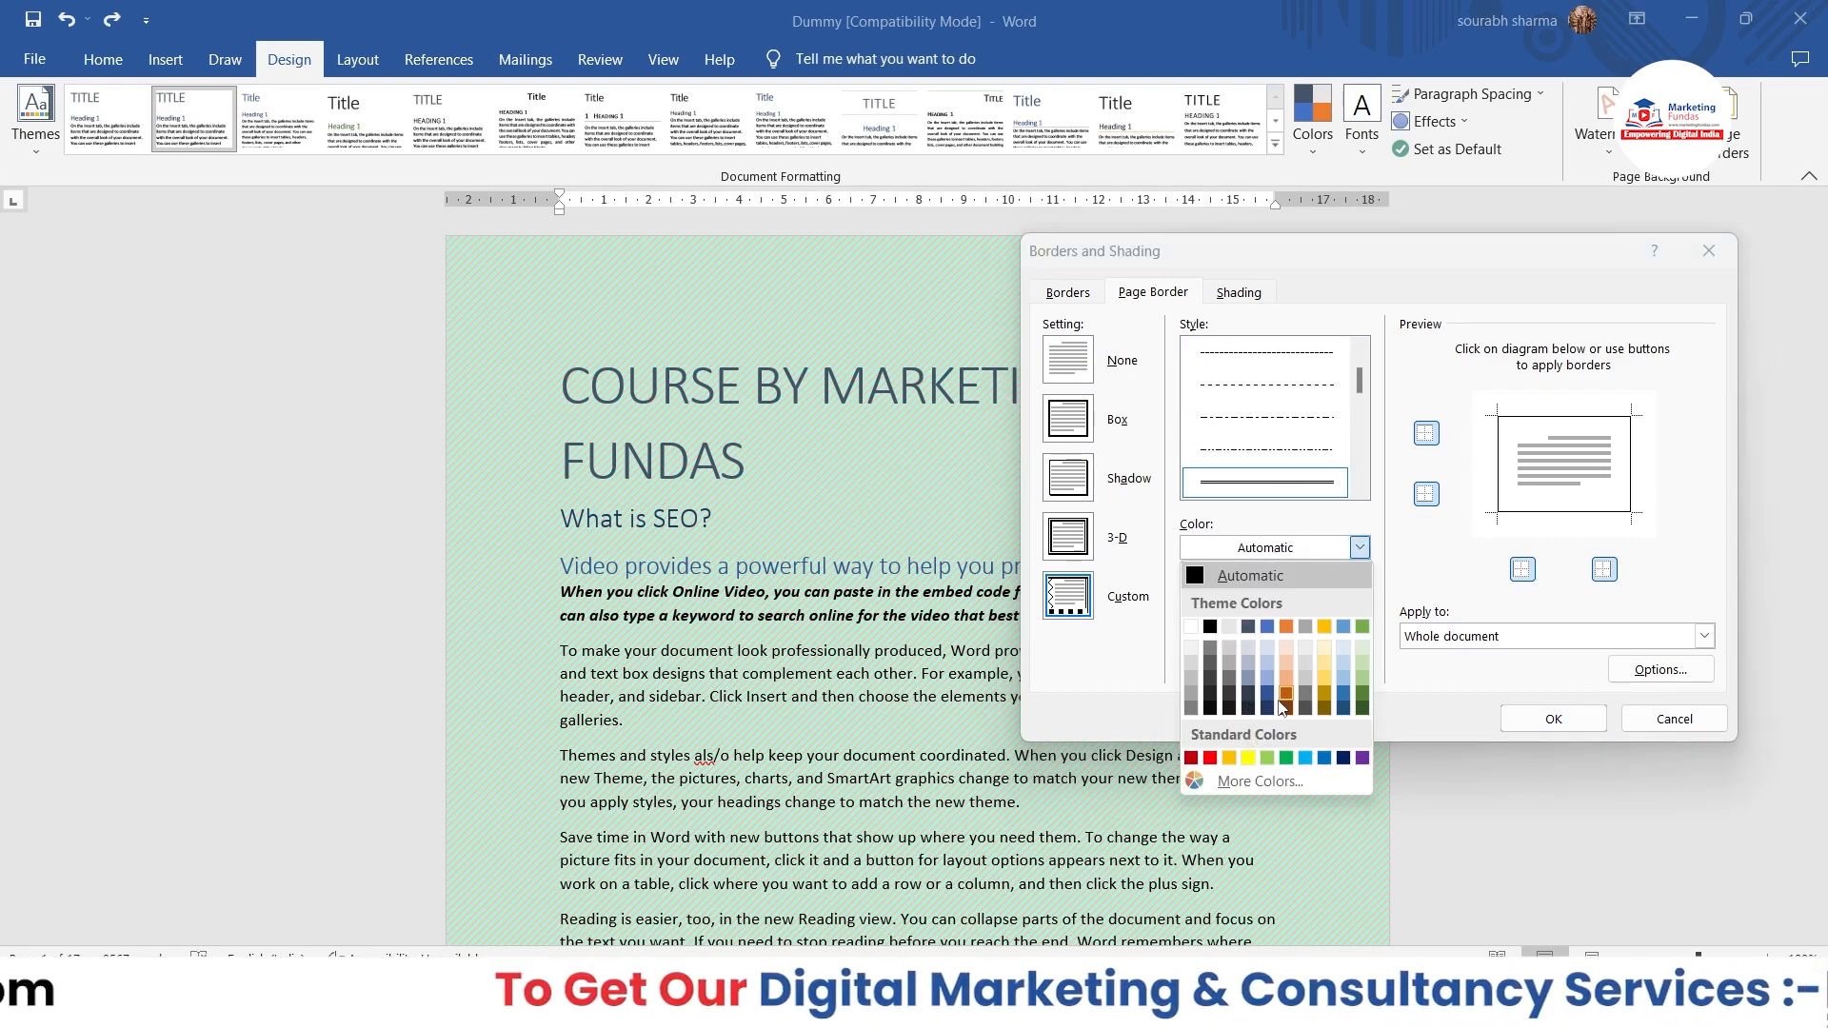
left_click(1211, 759)
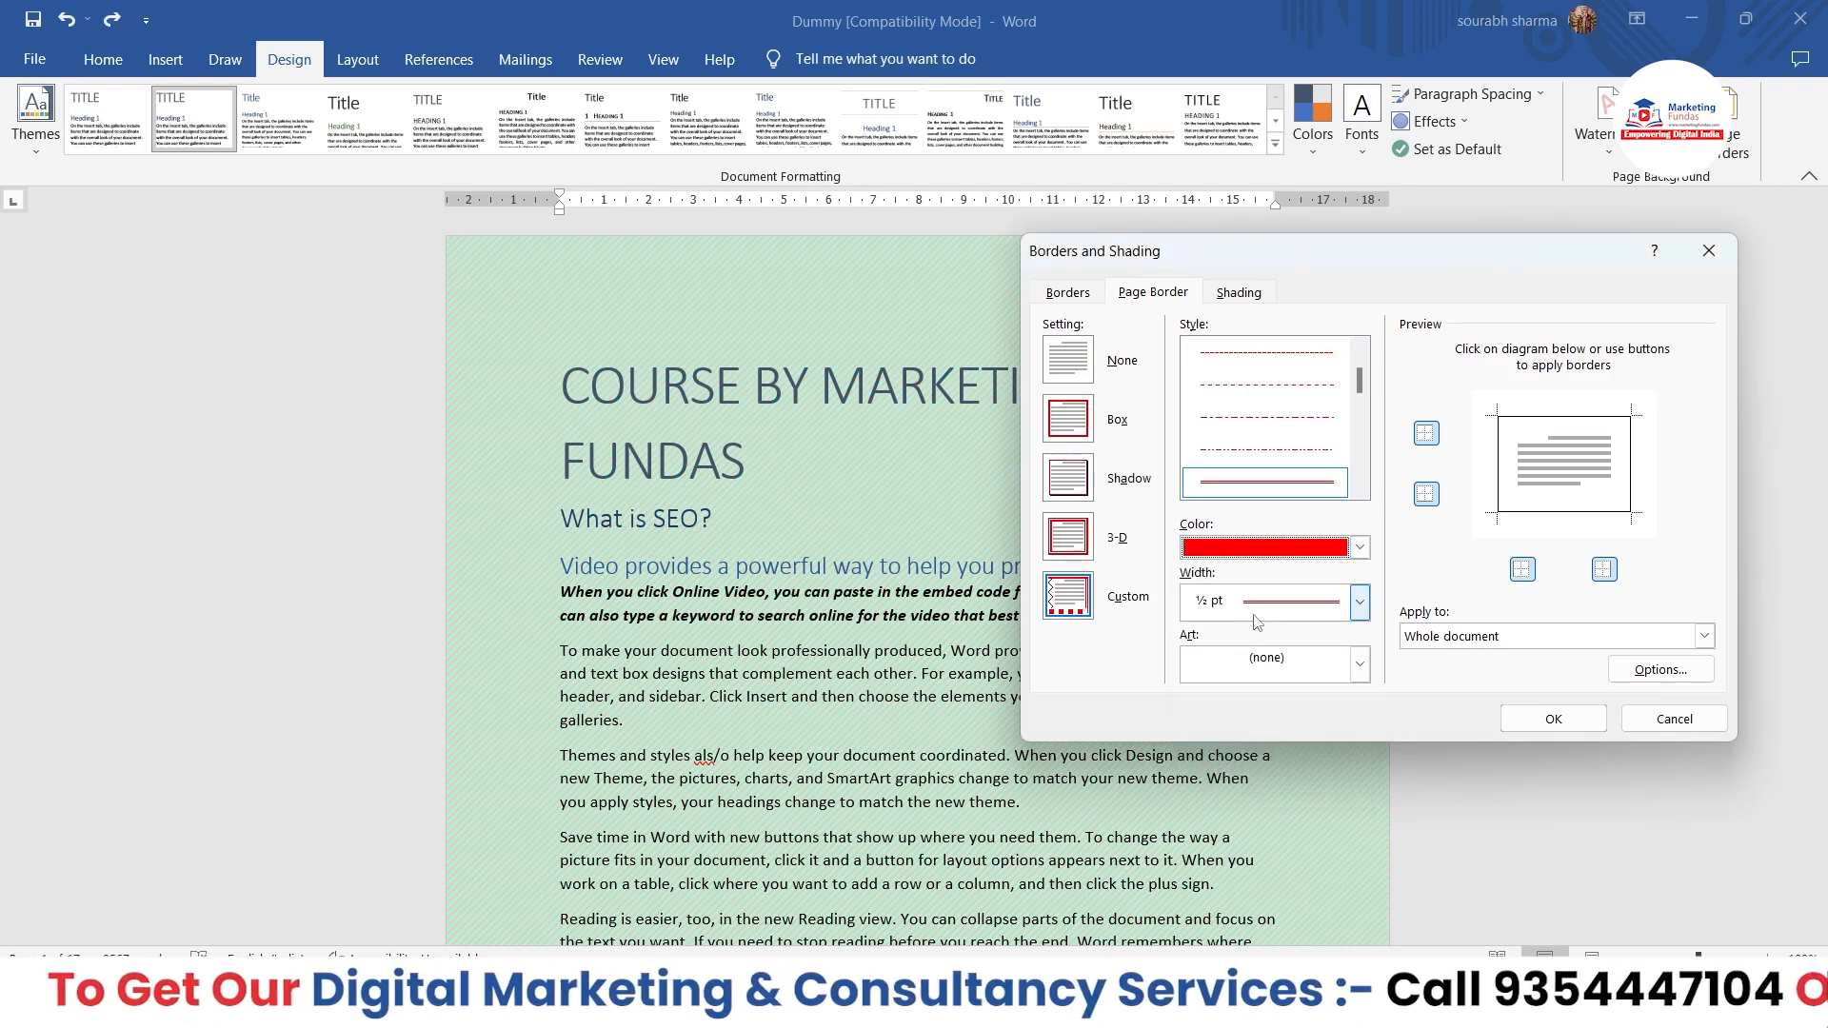
left_click(1362, 605)
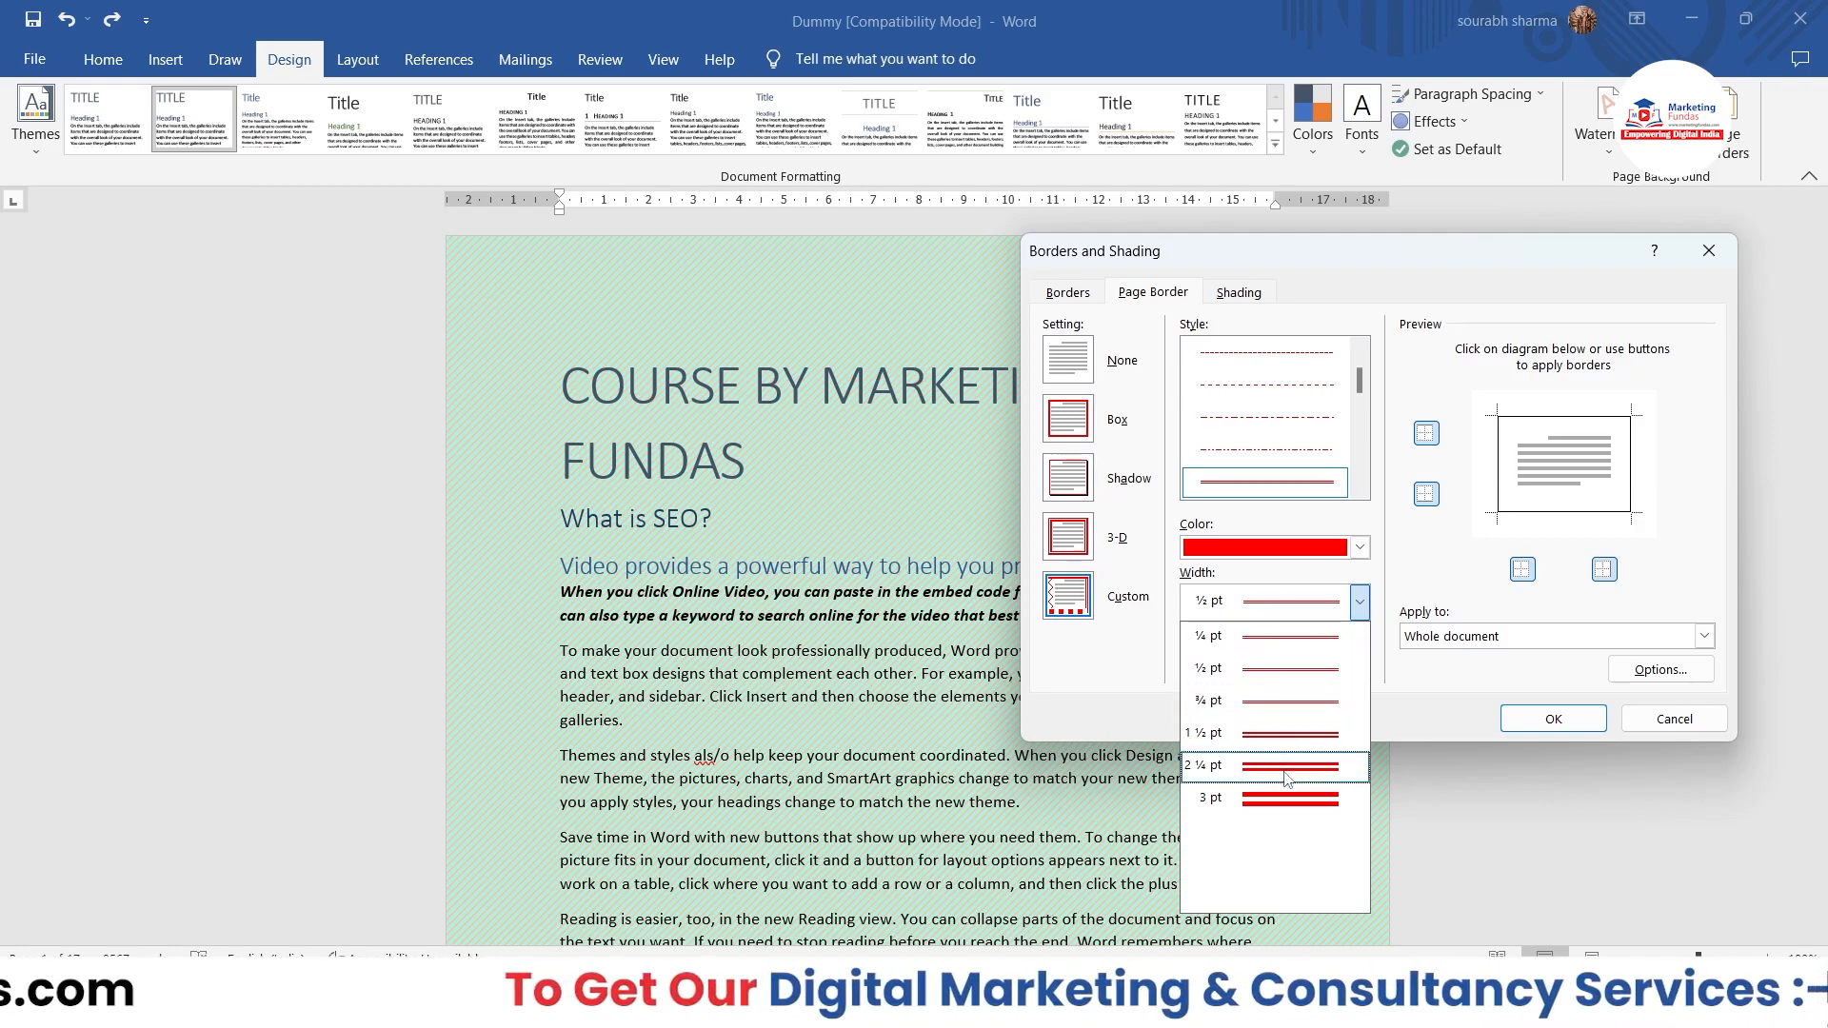
left_click(1286, 738)
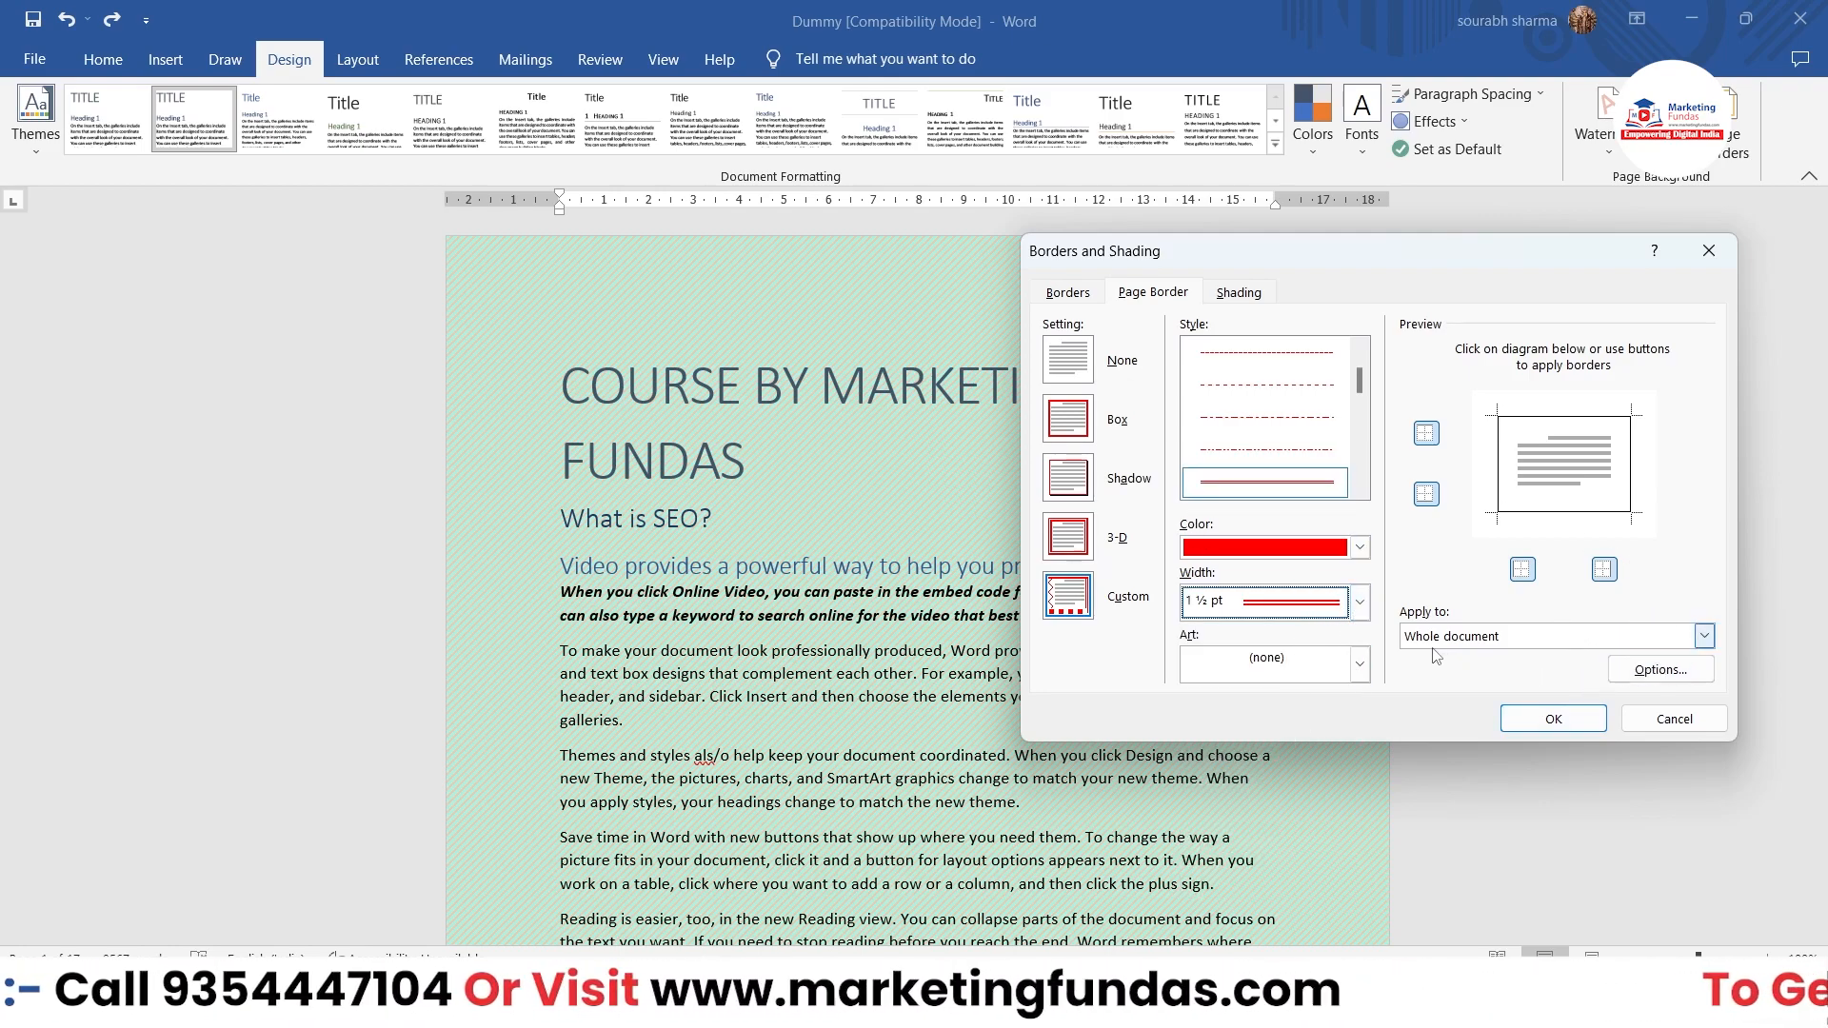
Step: Apply the page border to the whole document and check it on the pages
left_click(1482, 646)
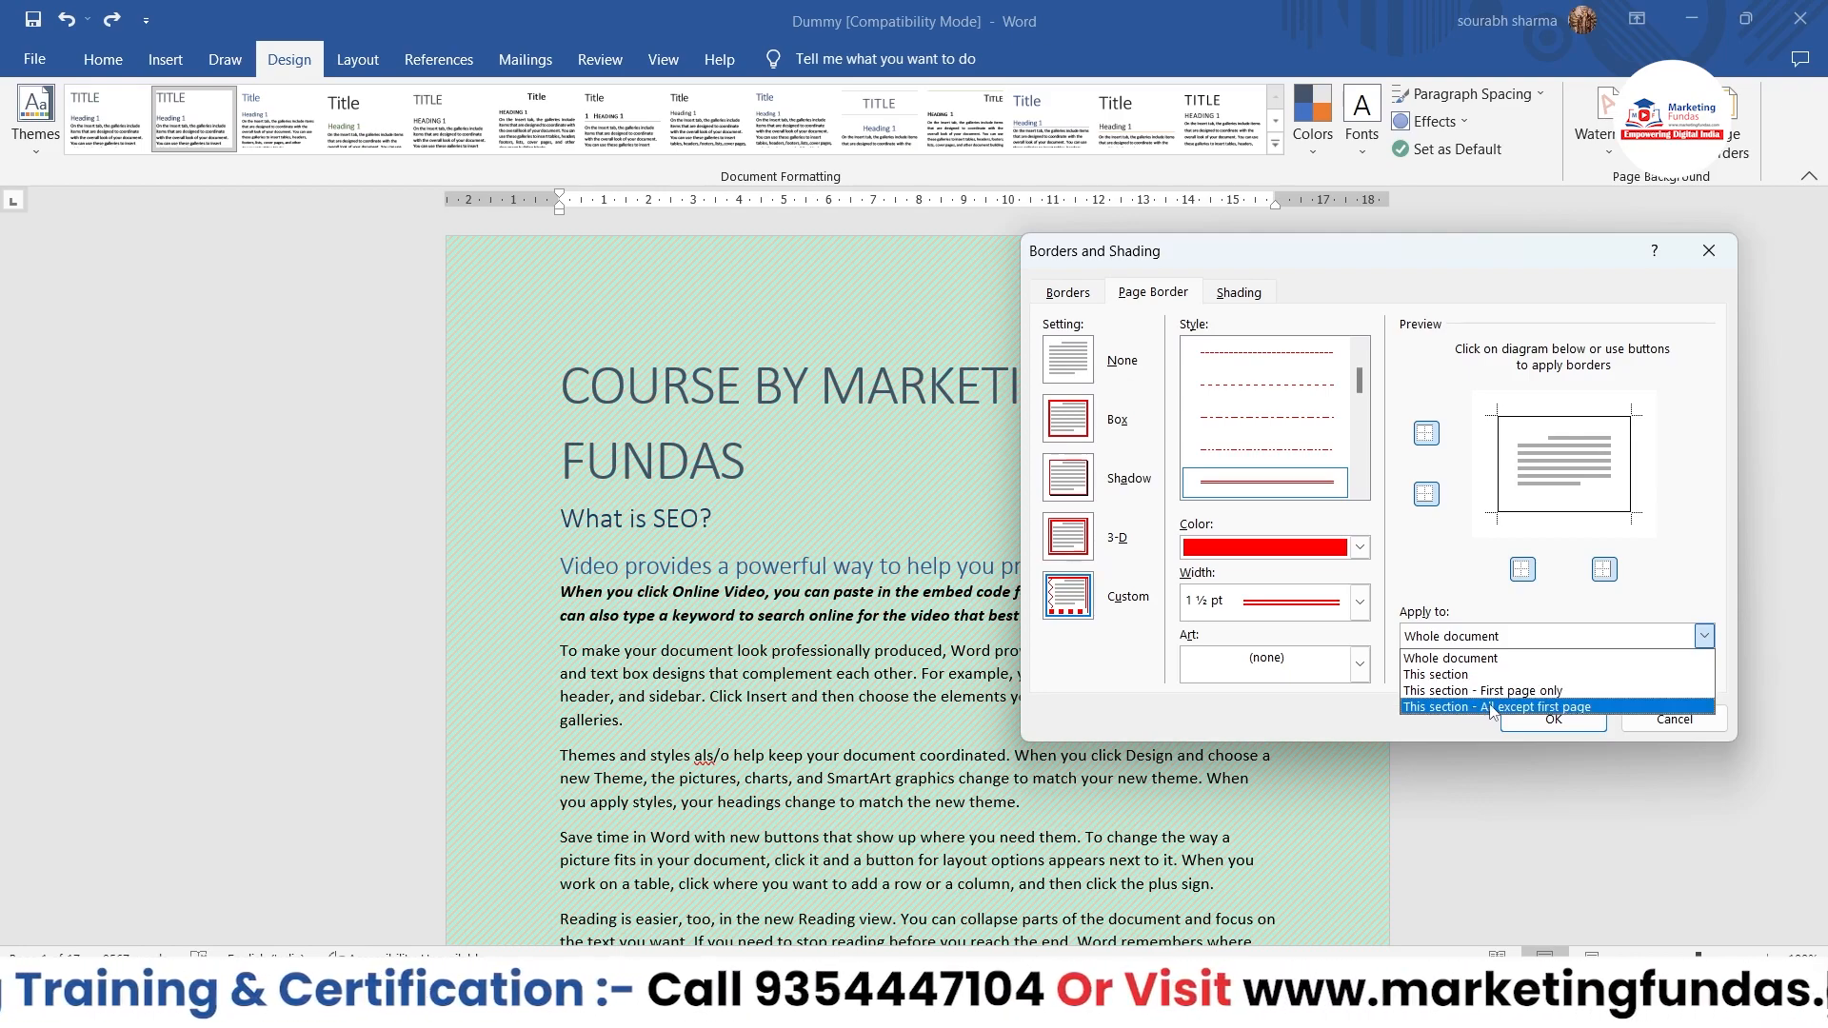
left_click(1470, 659)
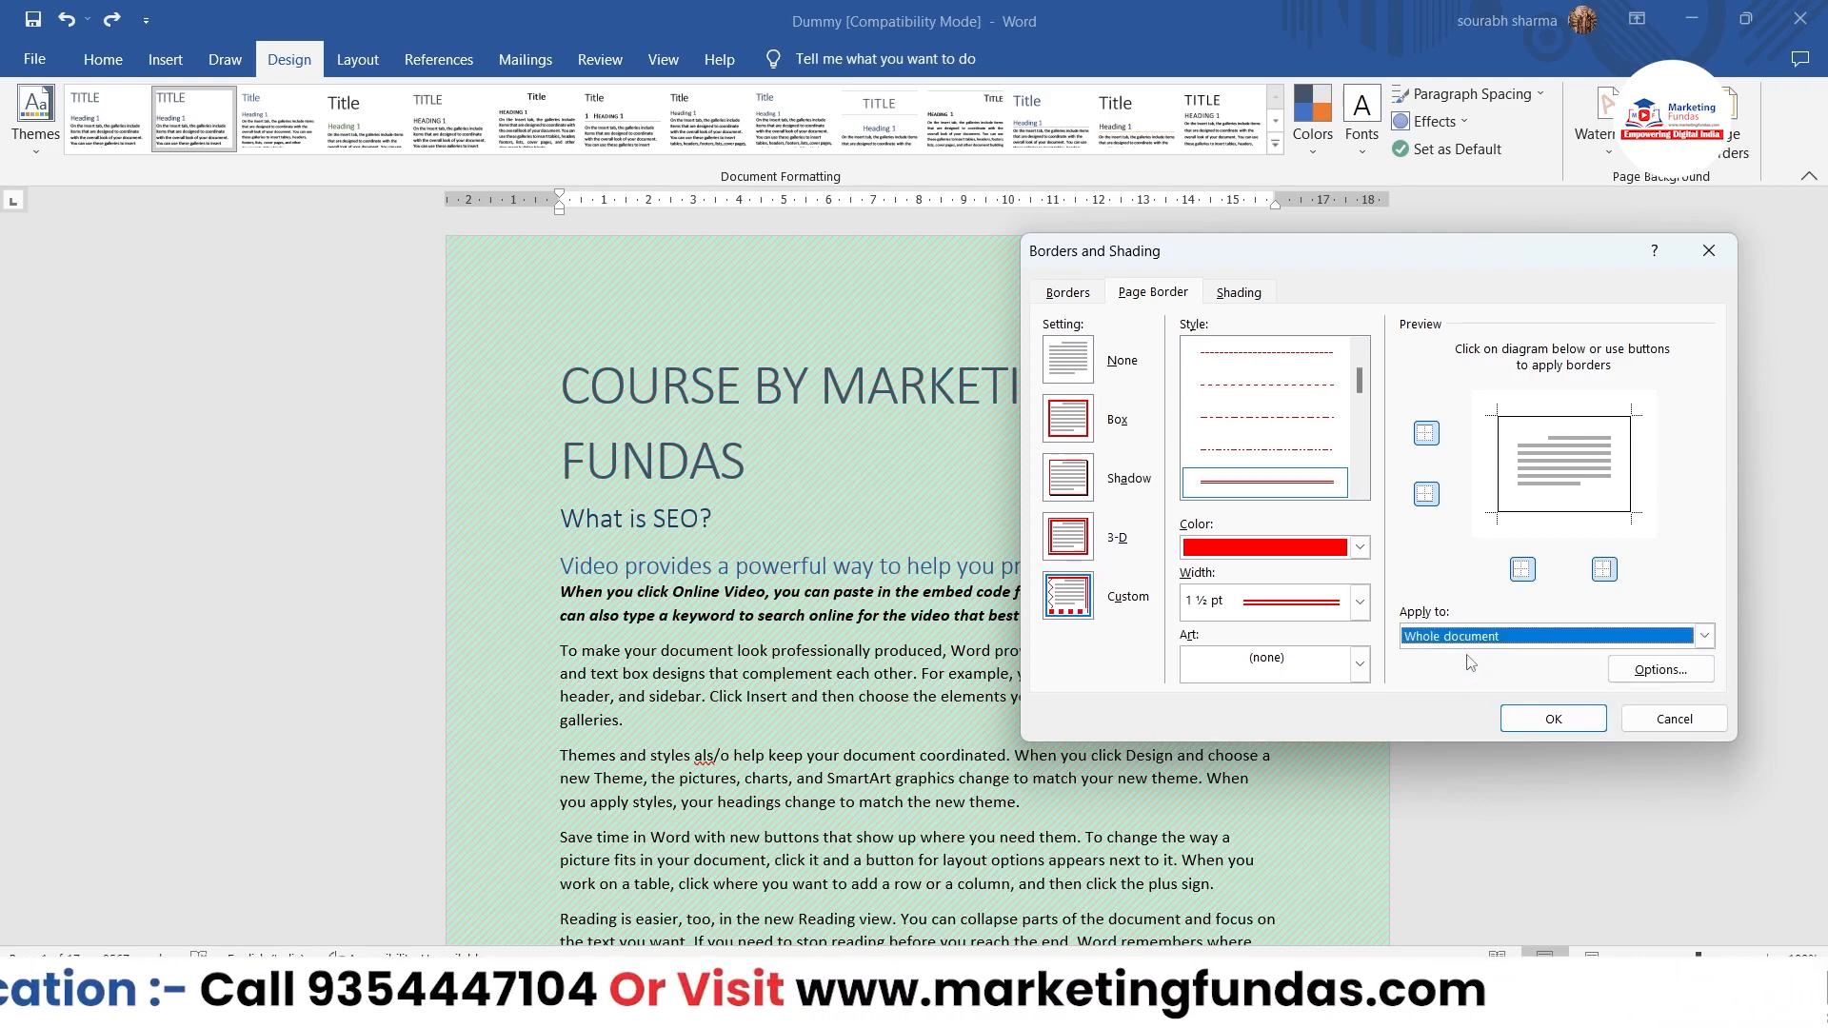
left_click(1523, 718)
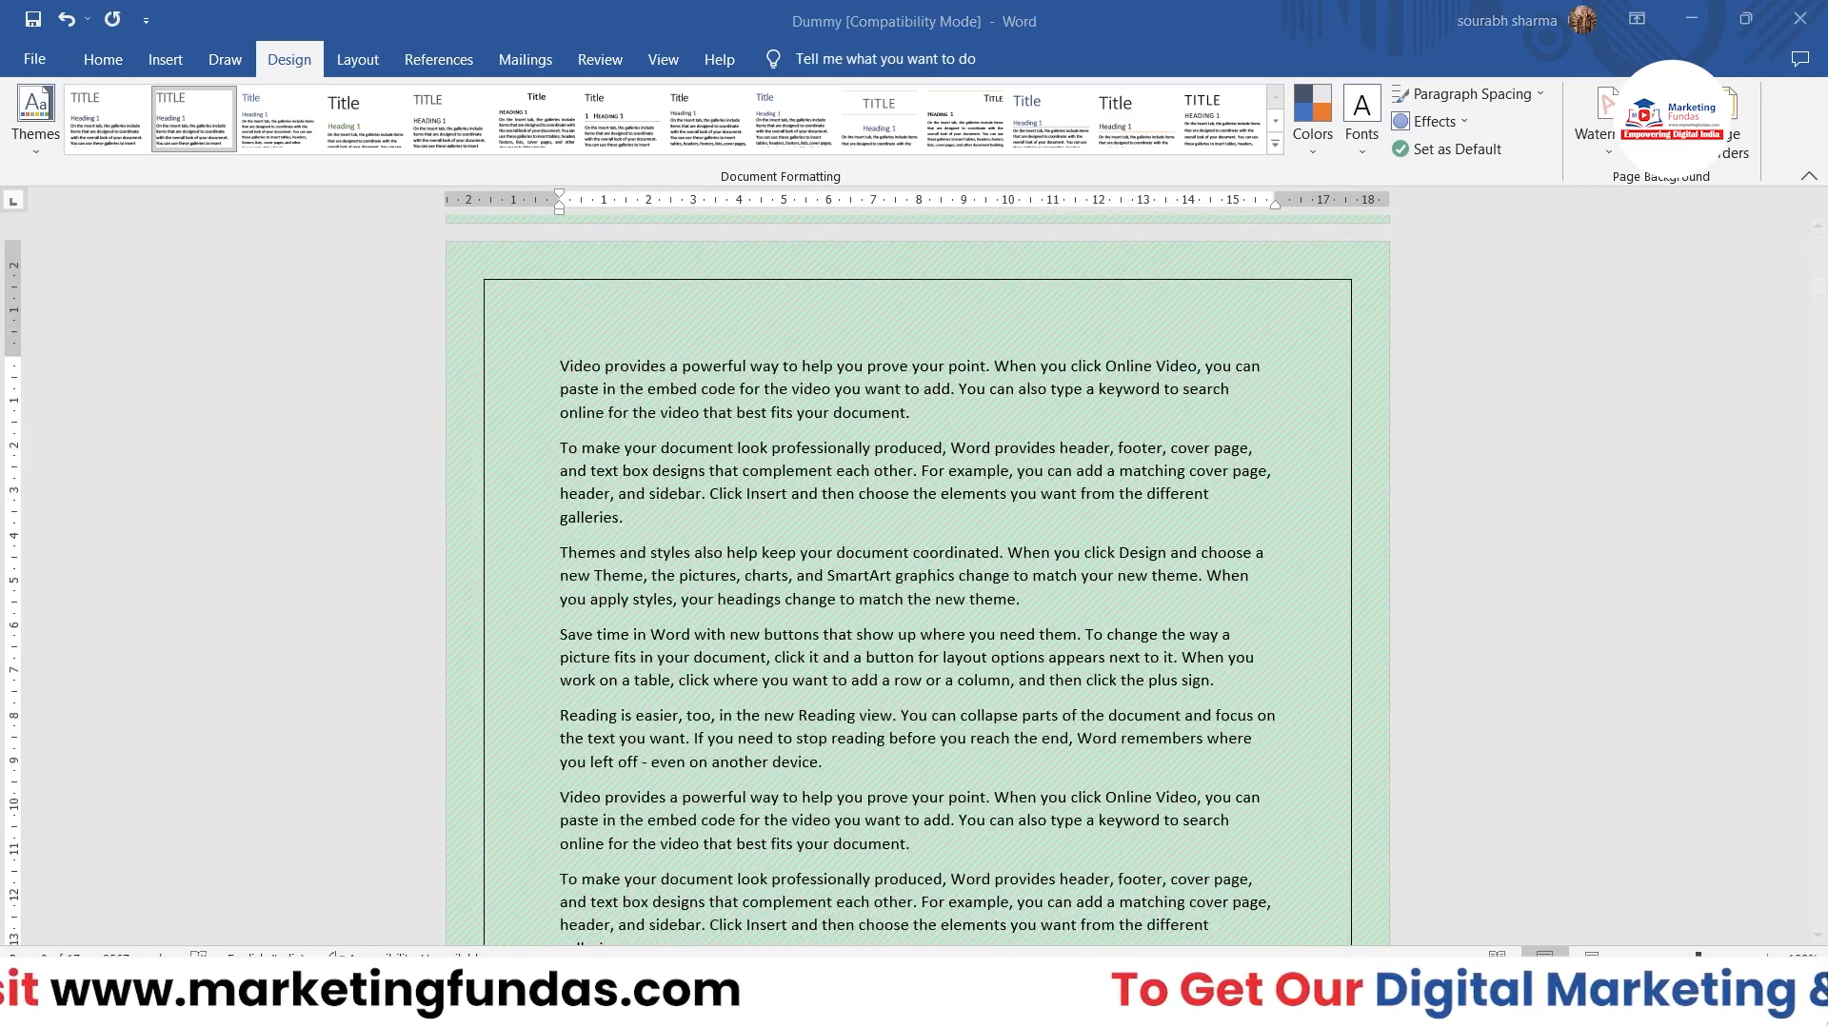
scroll(1202, 575, "up", 10)
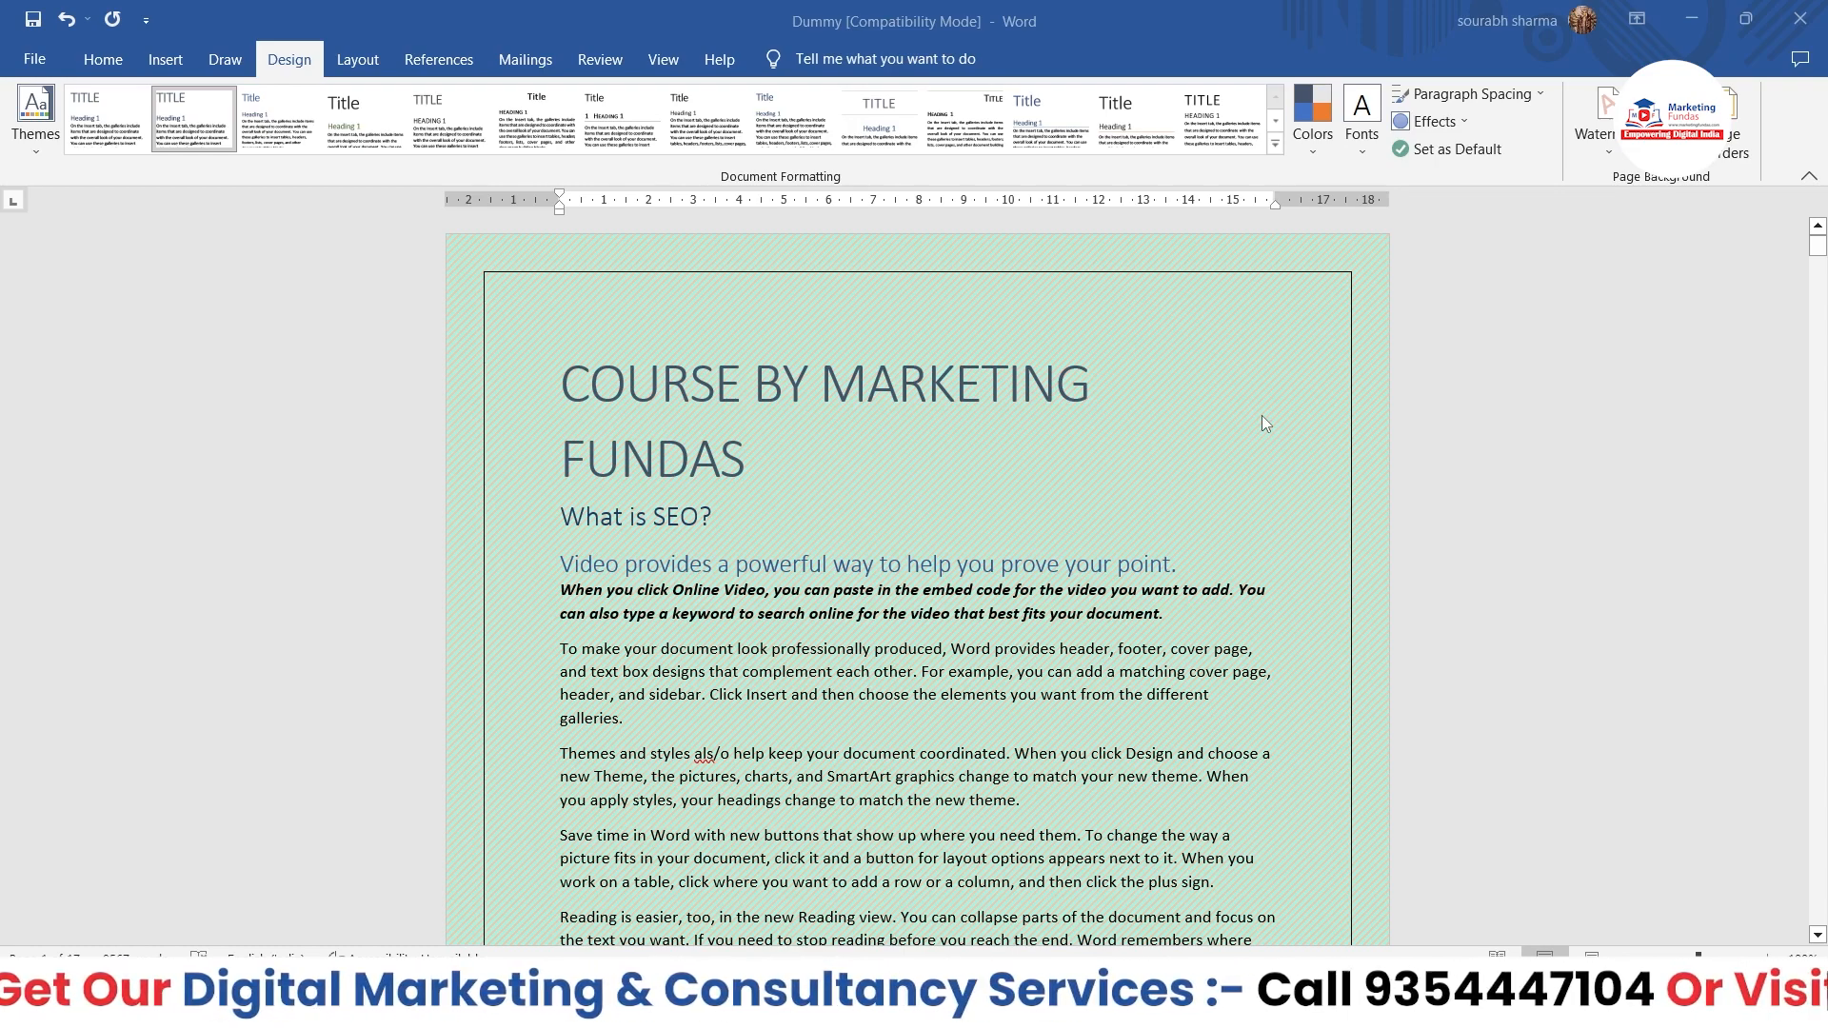
Step: Apply a red 3 pt box page border in a thick multi-line style to the whole document and check it on the pages
left_click(1735, 151)
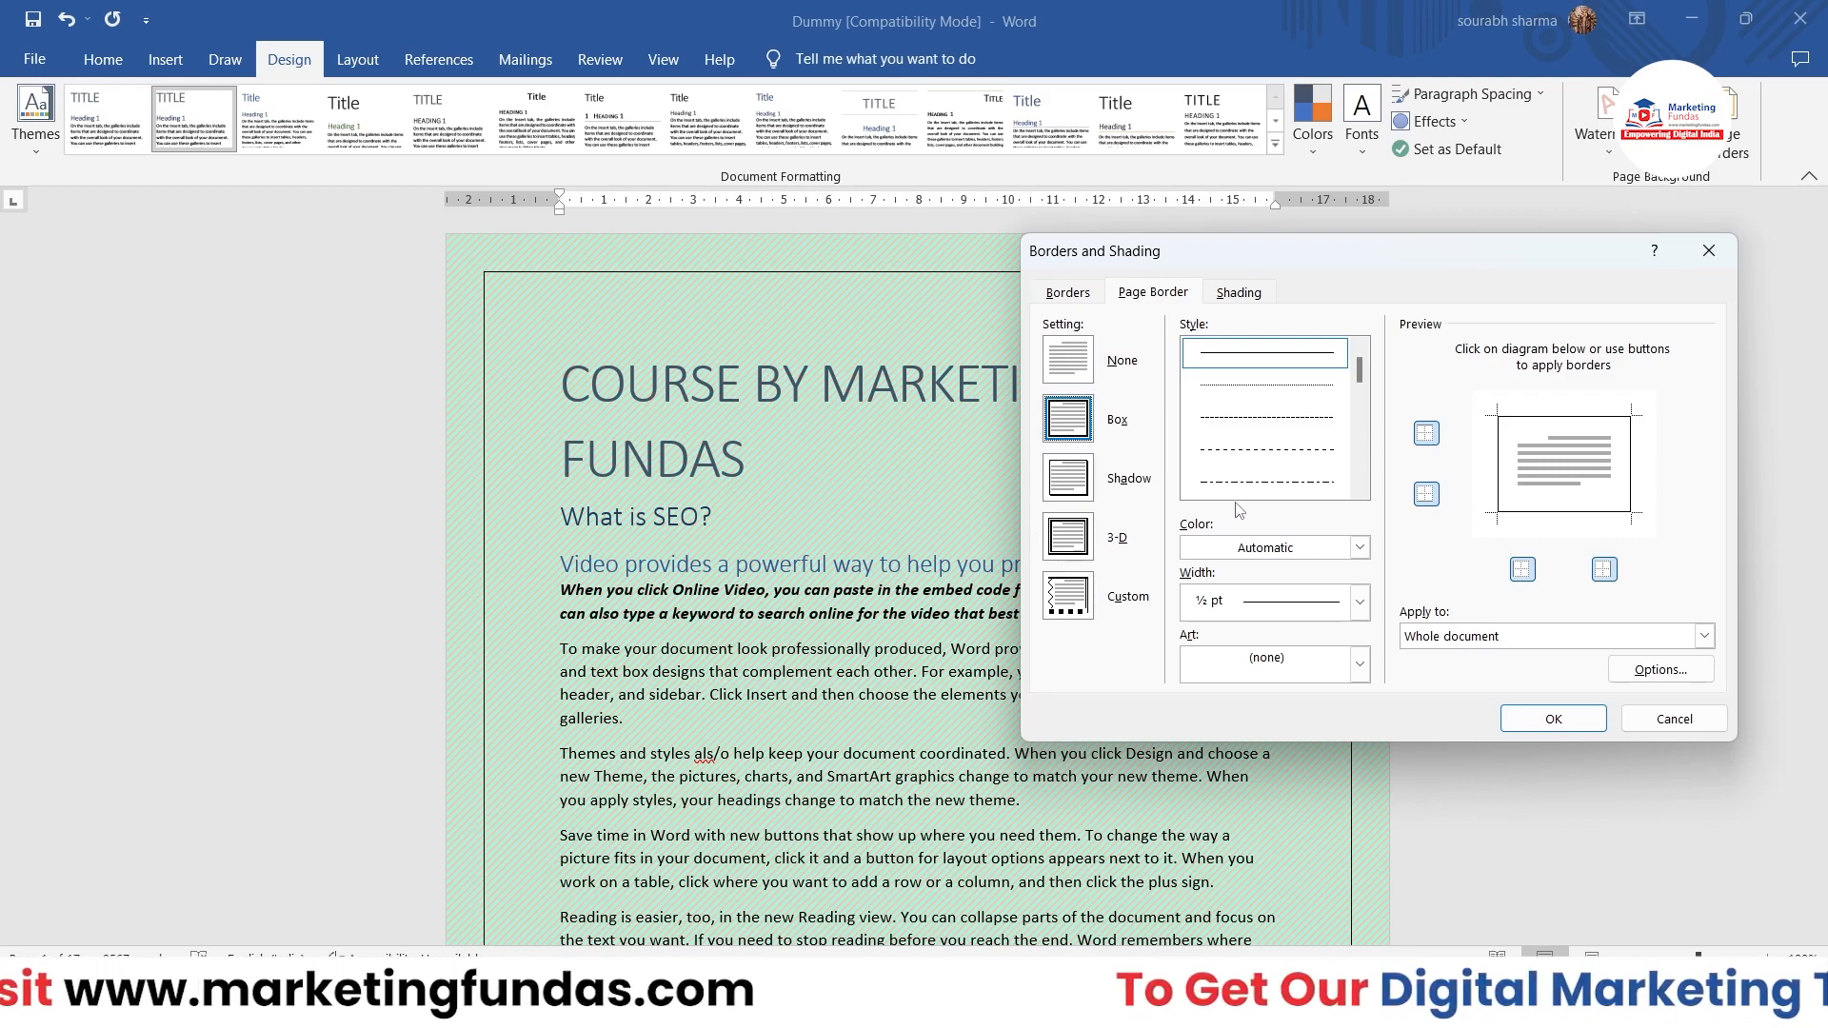
scroll(1249, 488, "down", 3)
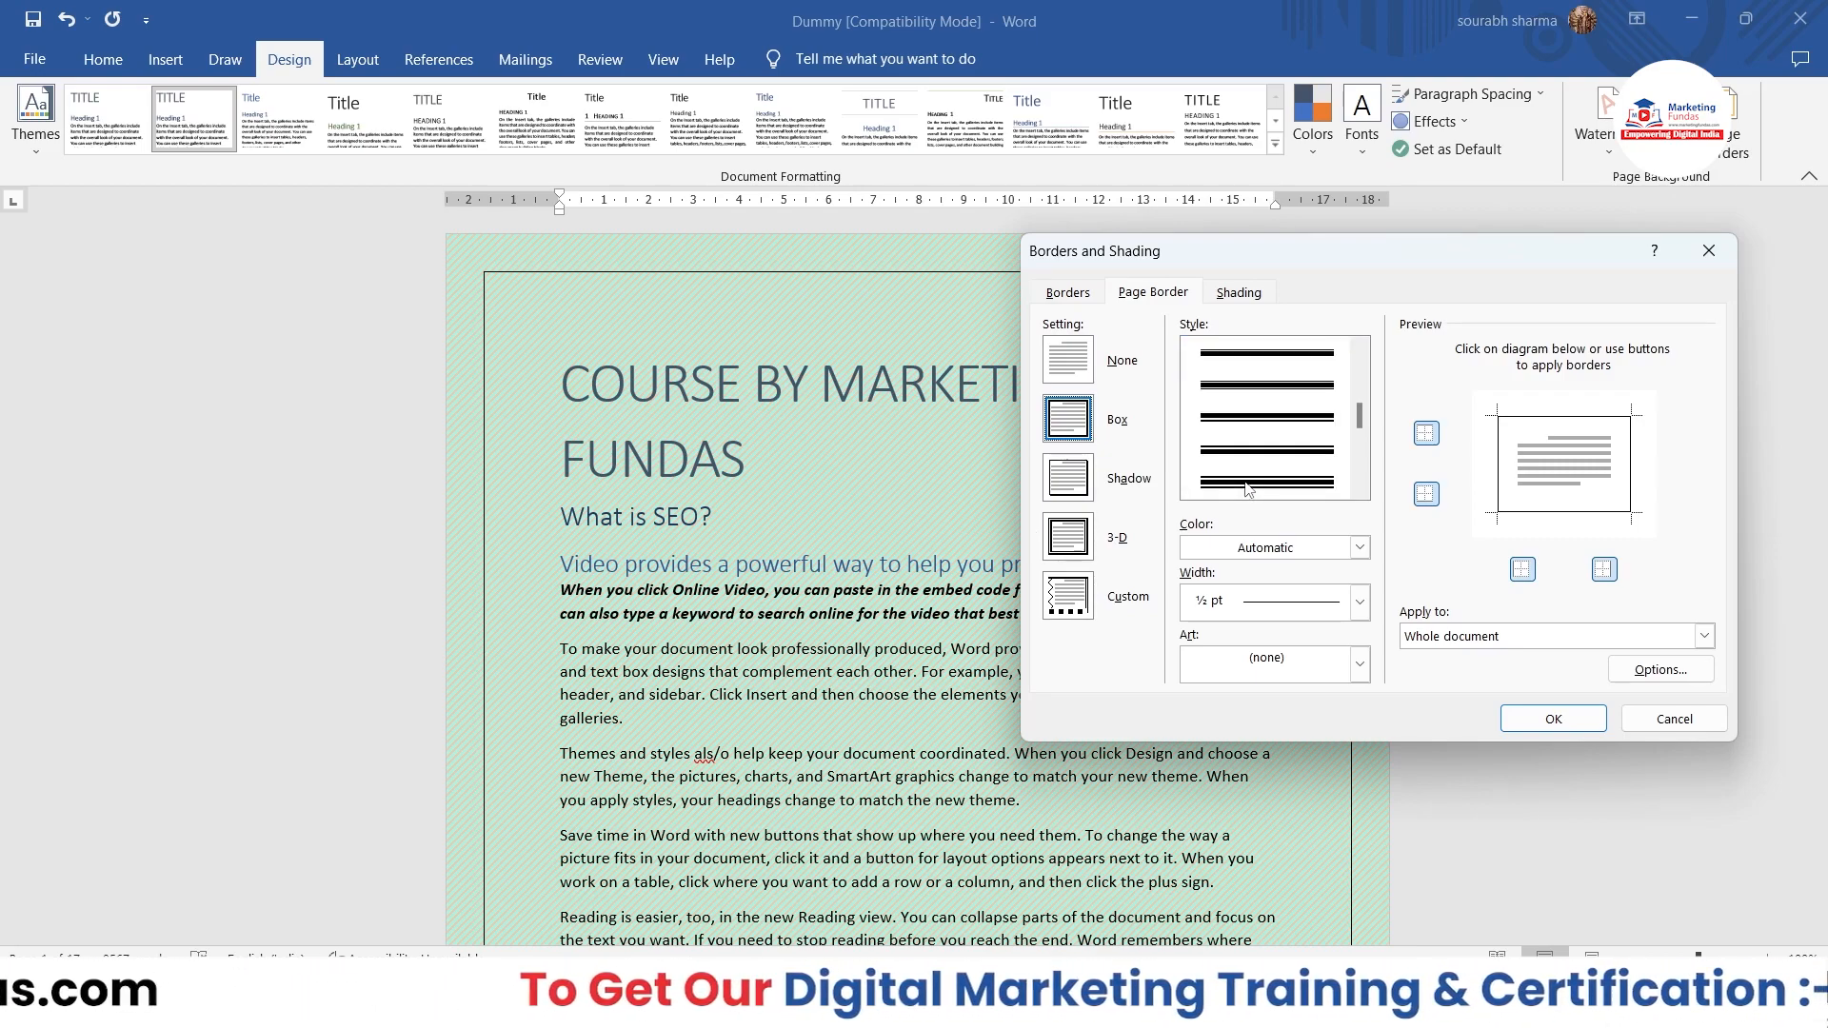
left_click(1267, 481)
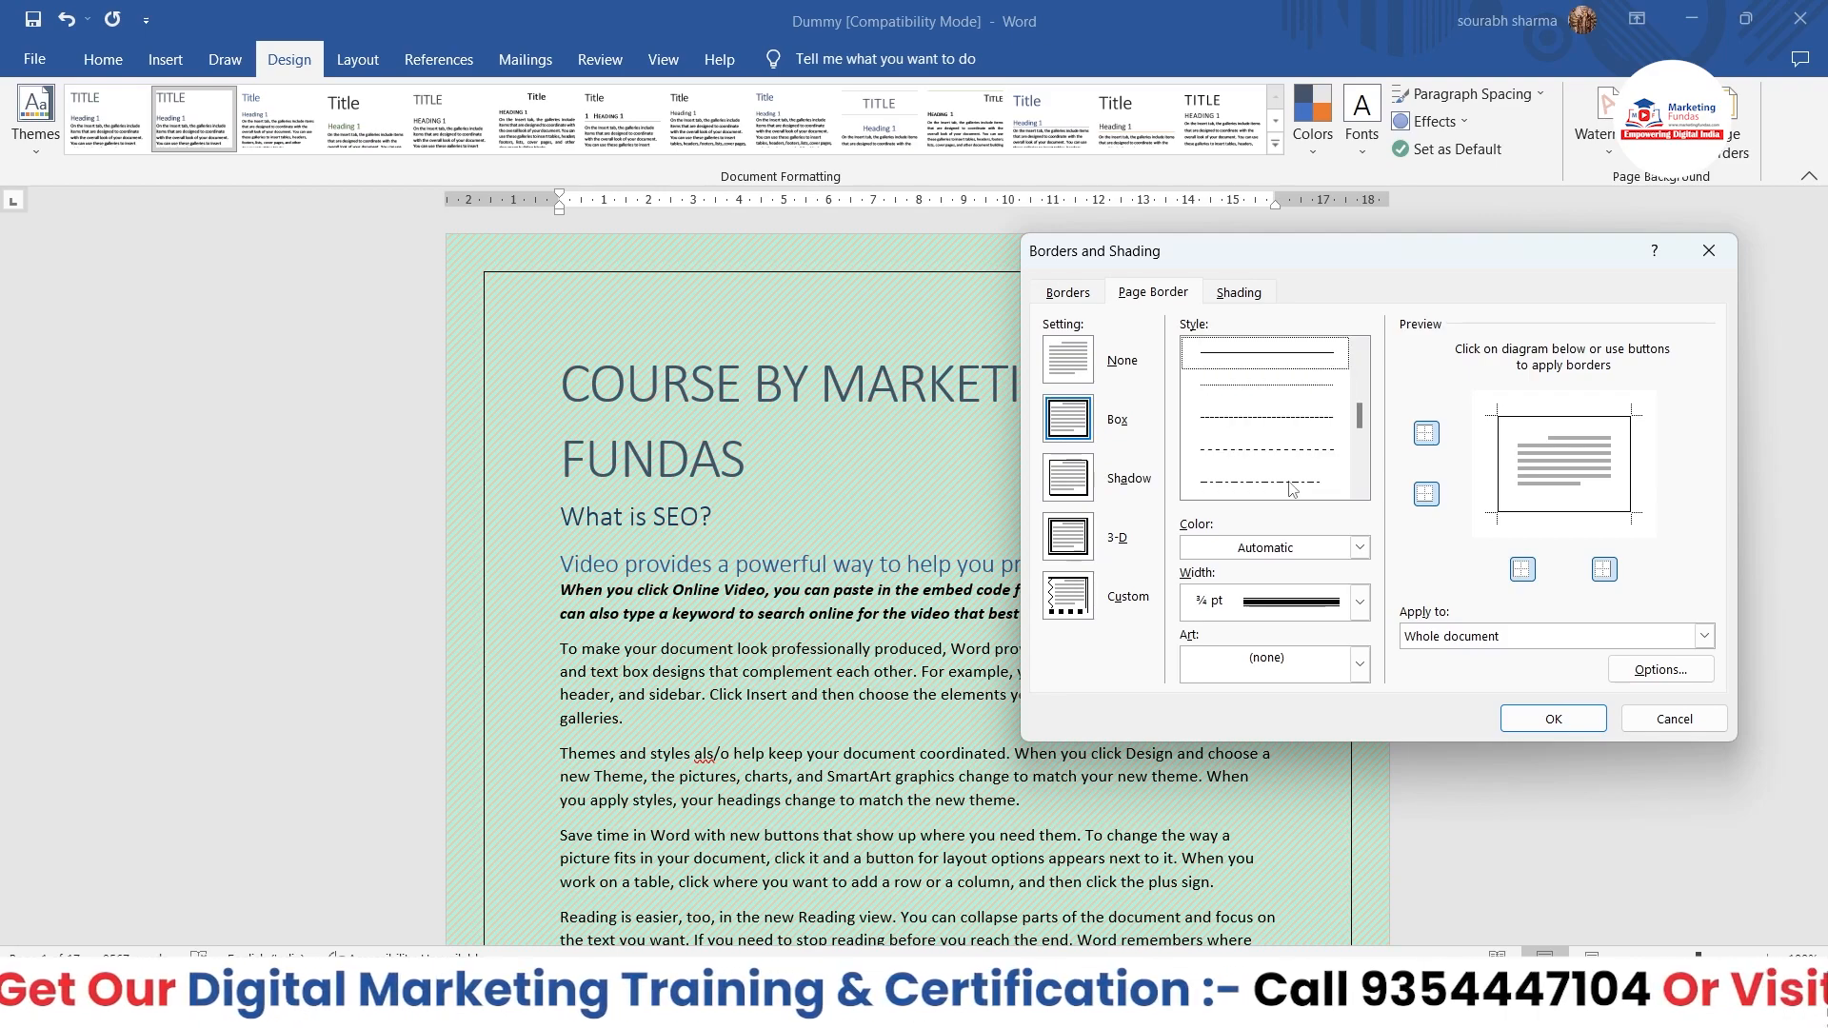
left_click(1360, 549)
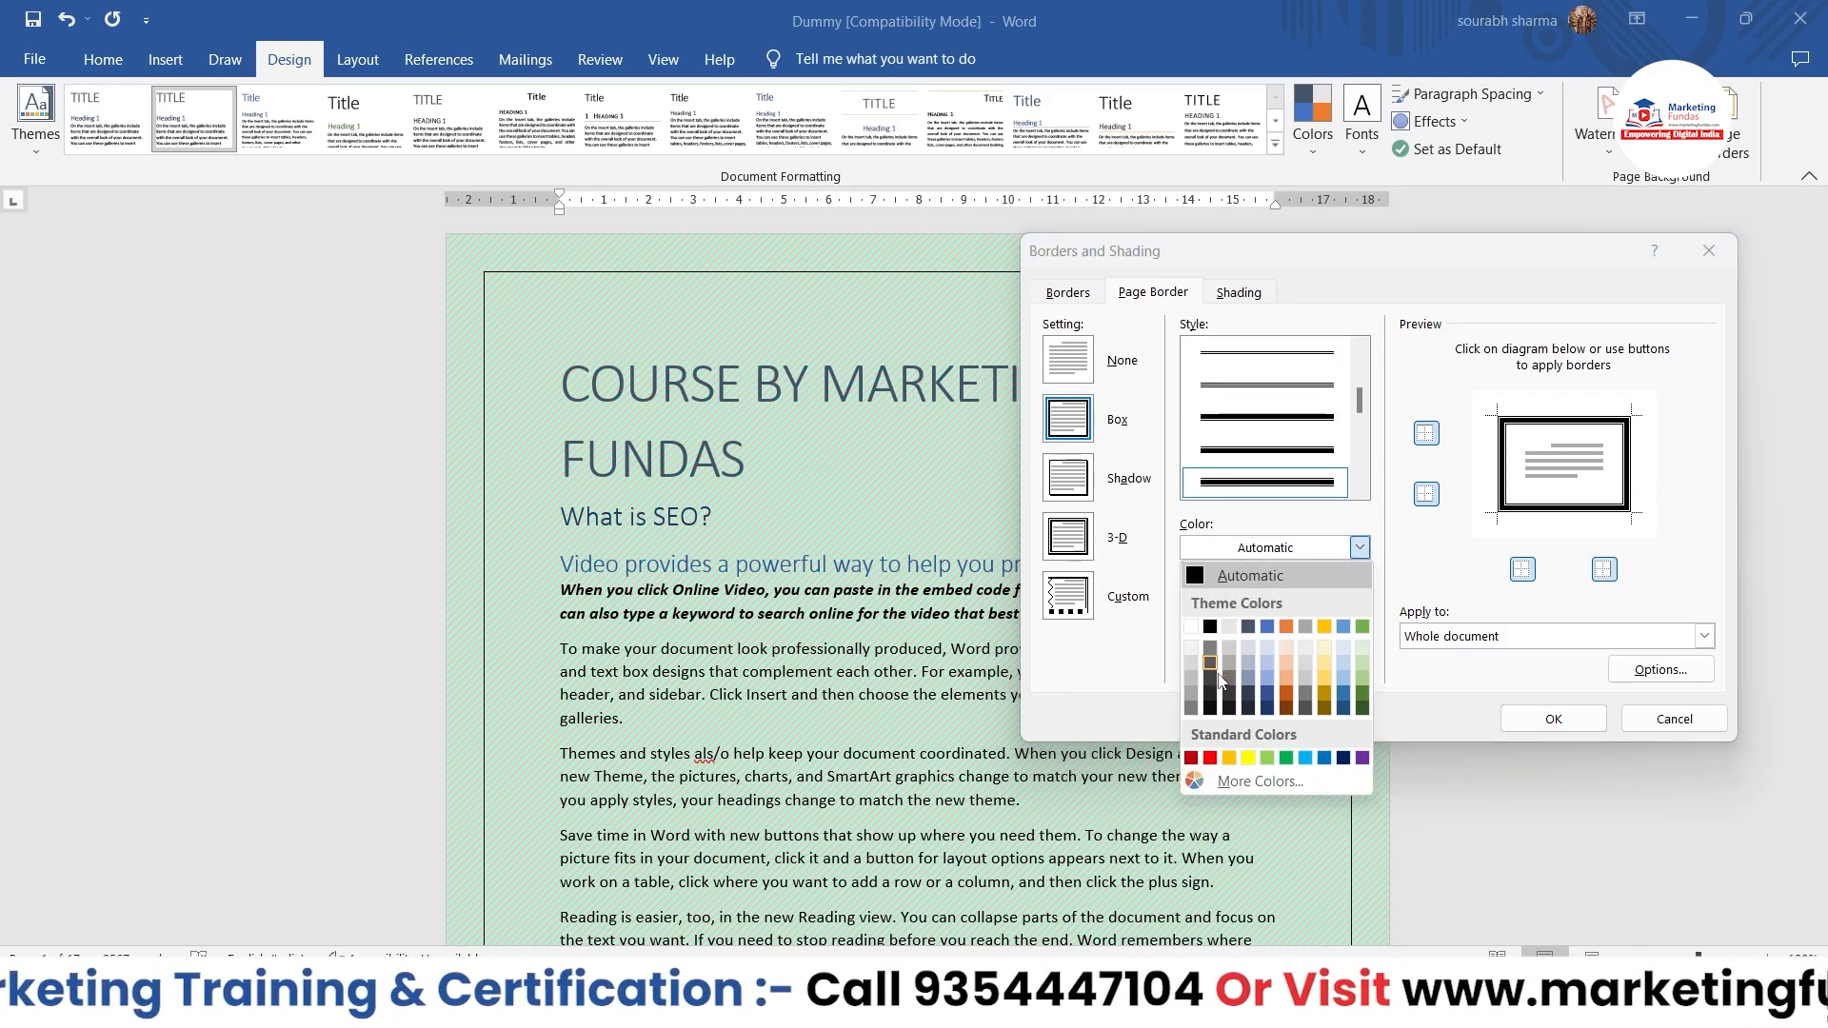
left_click(1208, 757)
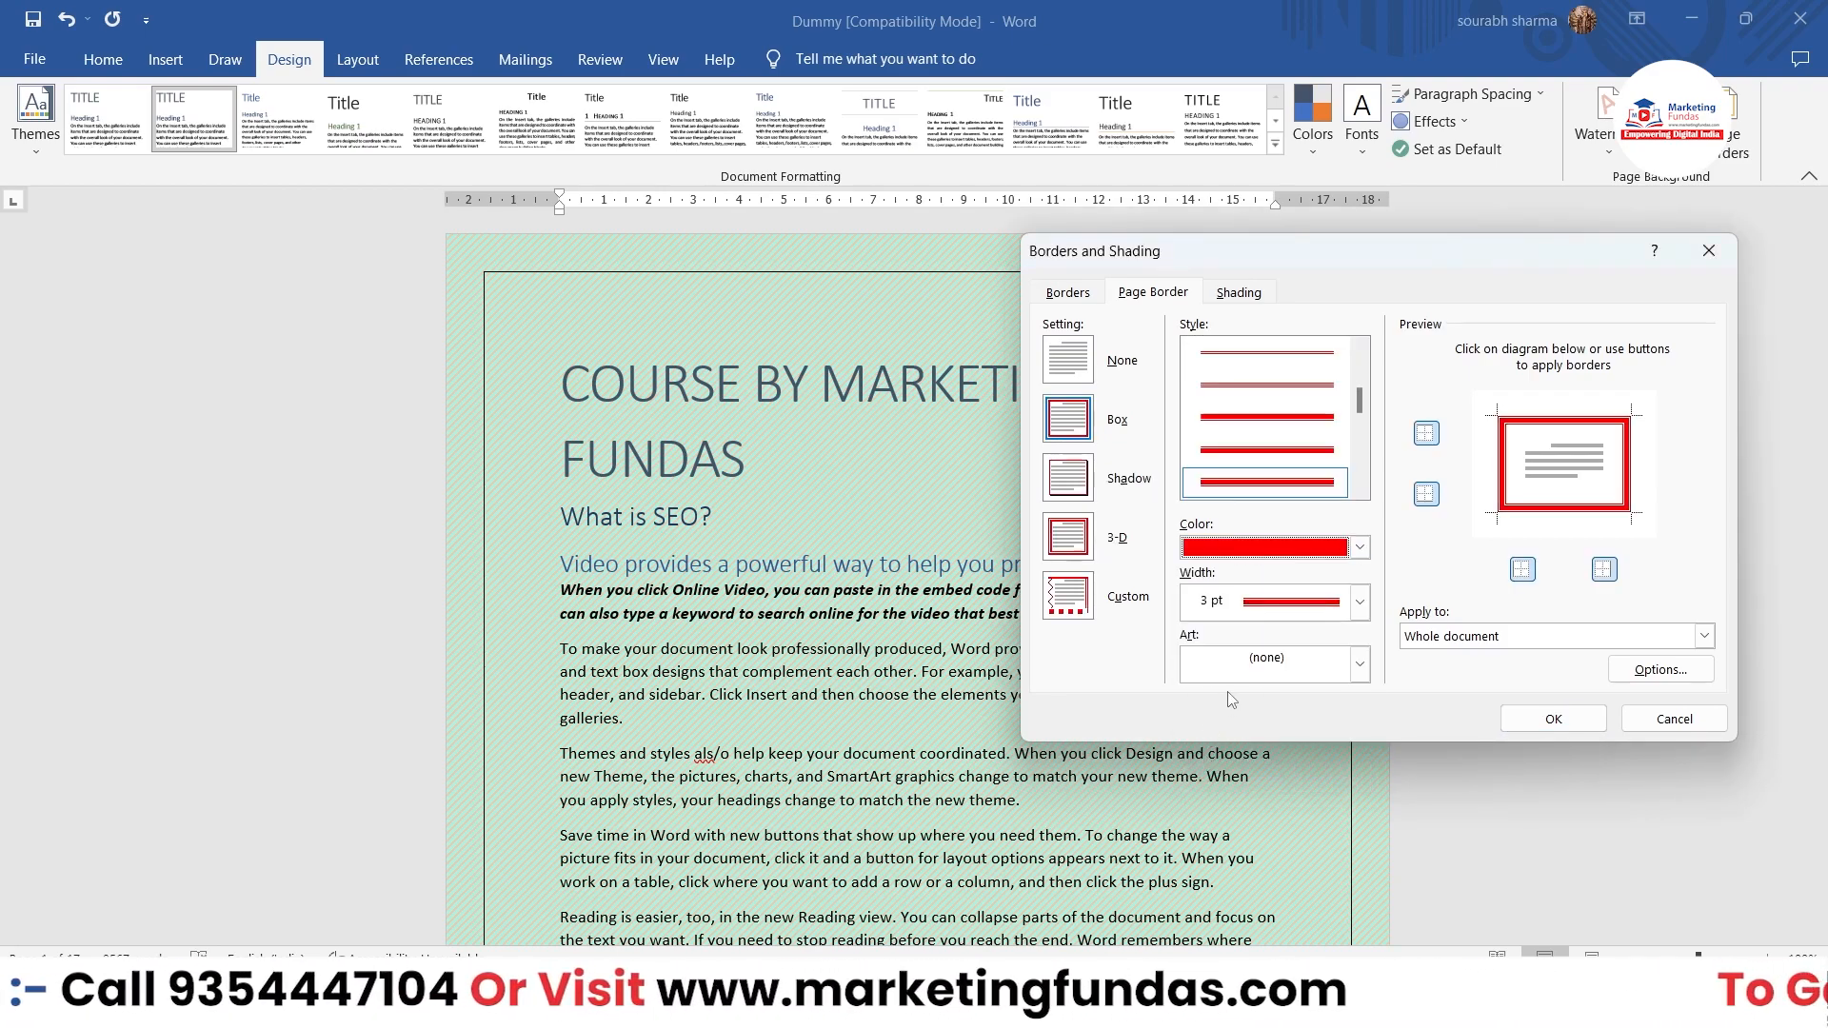
left_click(1519, 716)
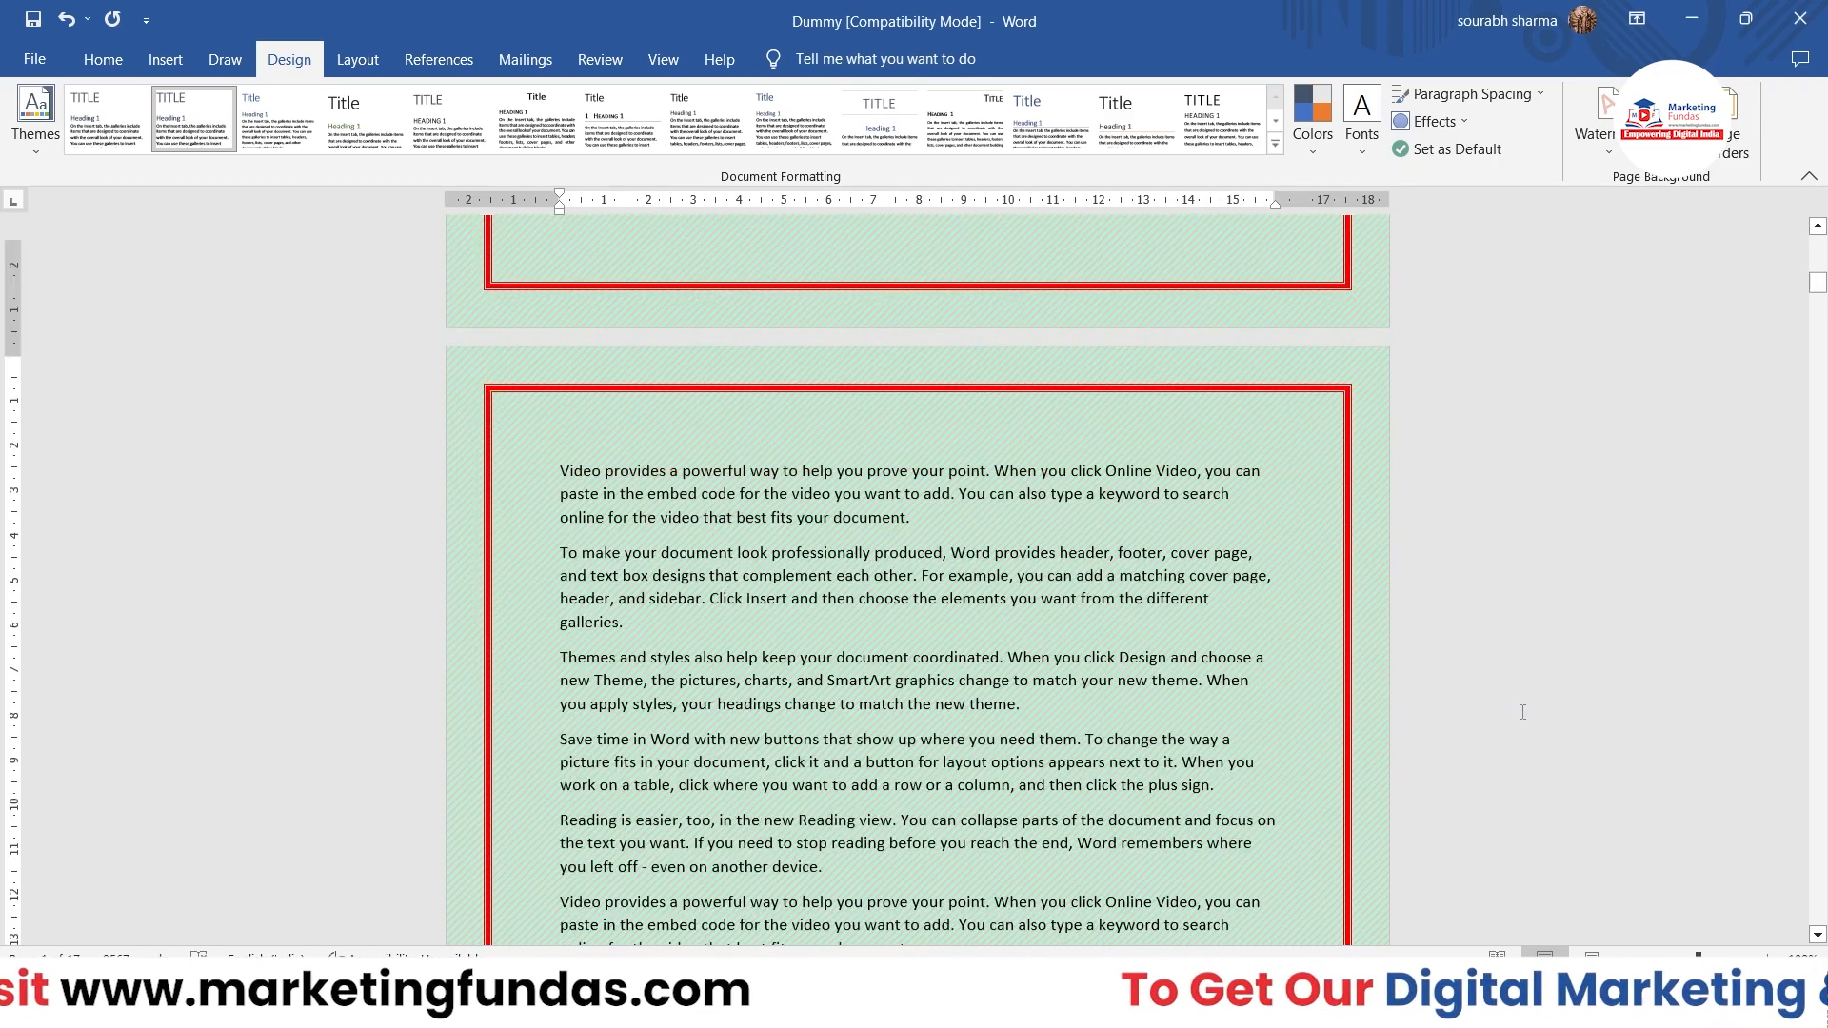
scroll(1194, 601, "up", 2)
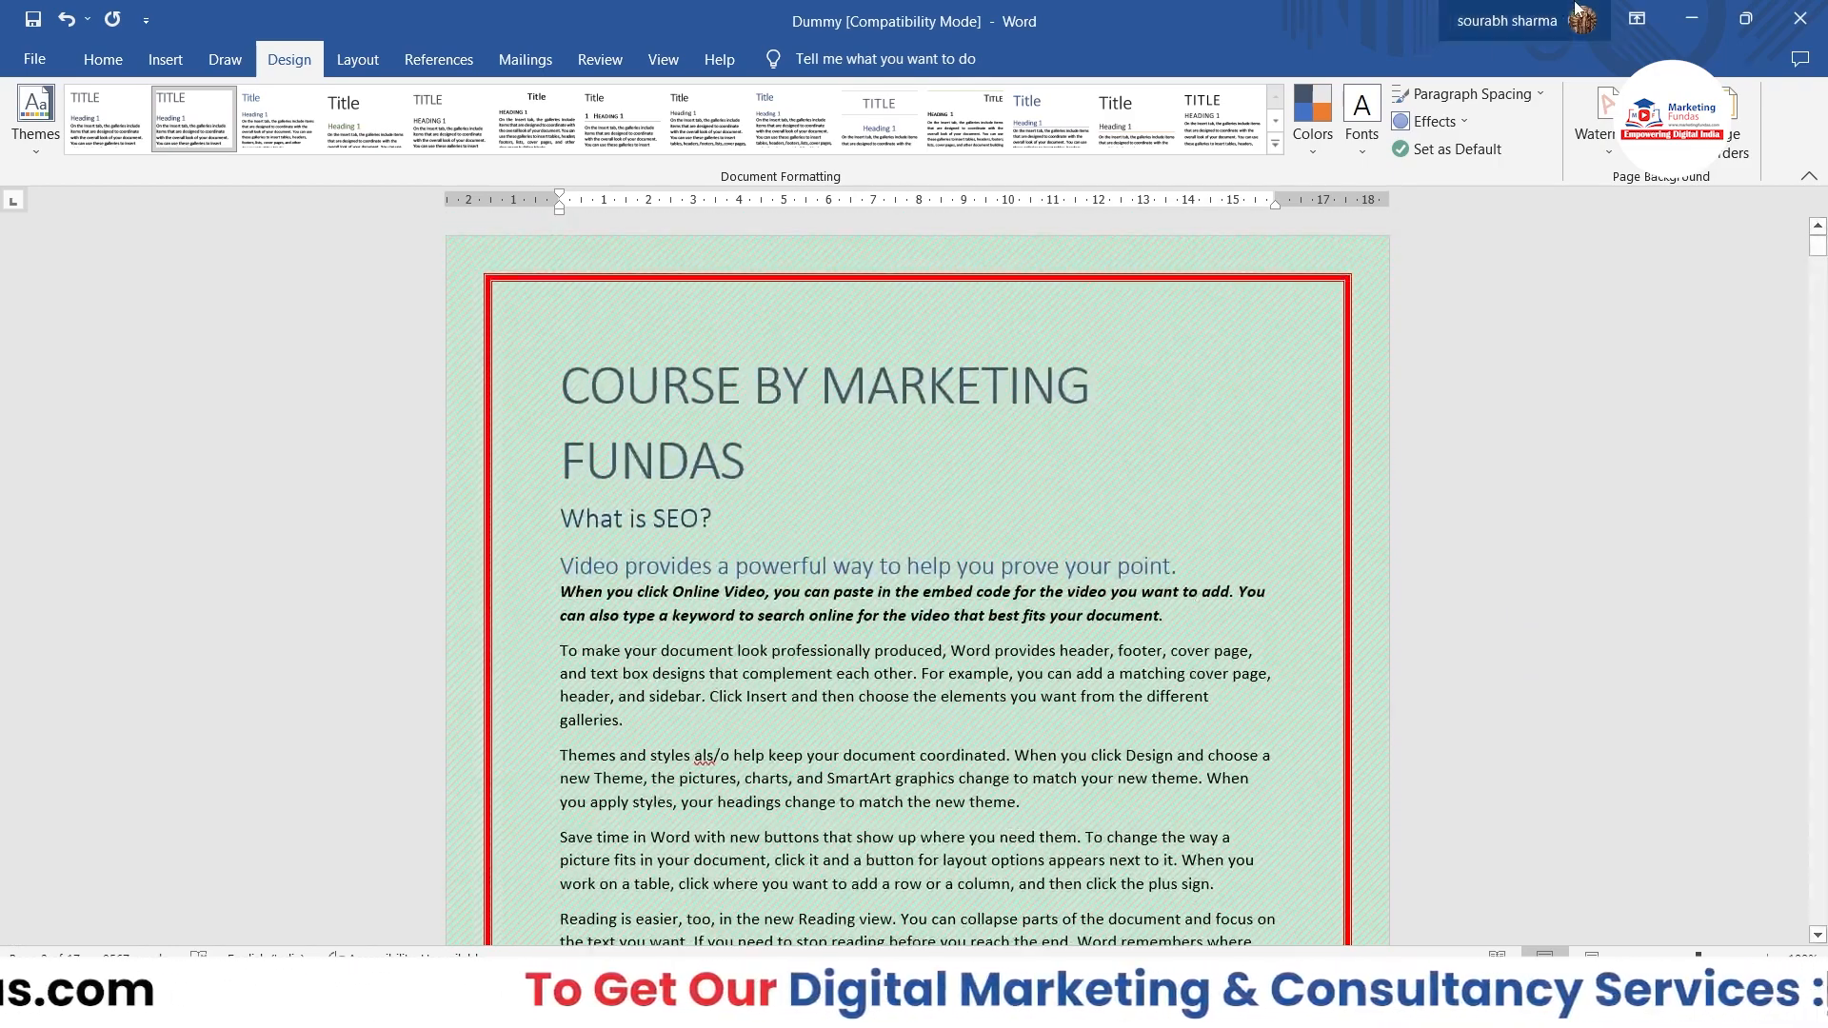
Step: Change the page border to the Shadow setting for the whole document and check it on the pages
left_click(1714, 162)
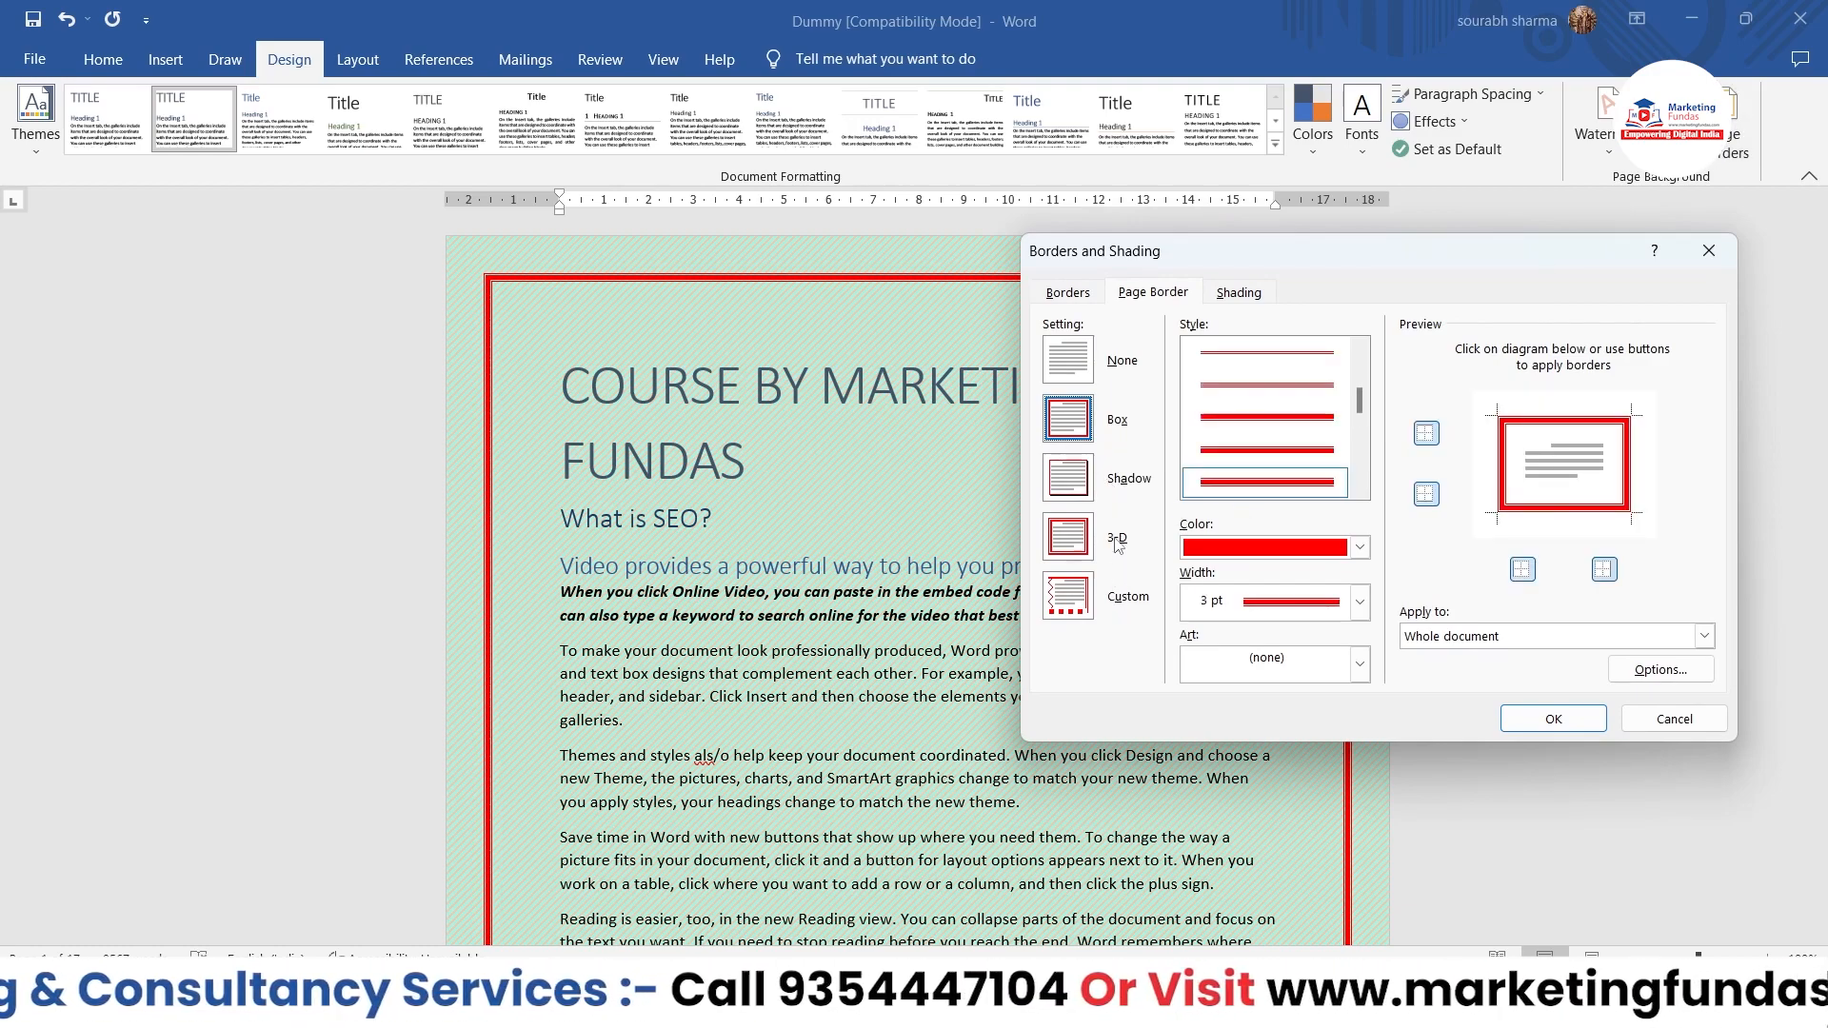
left_click(1090, 490)
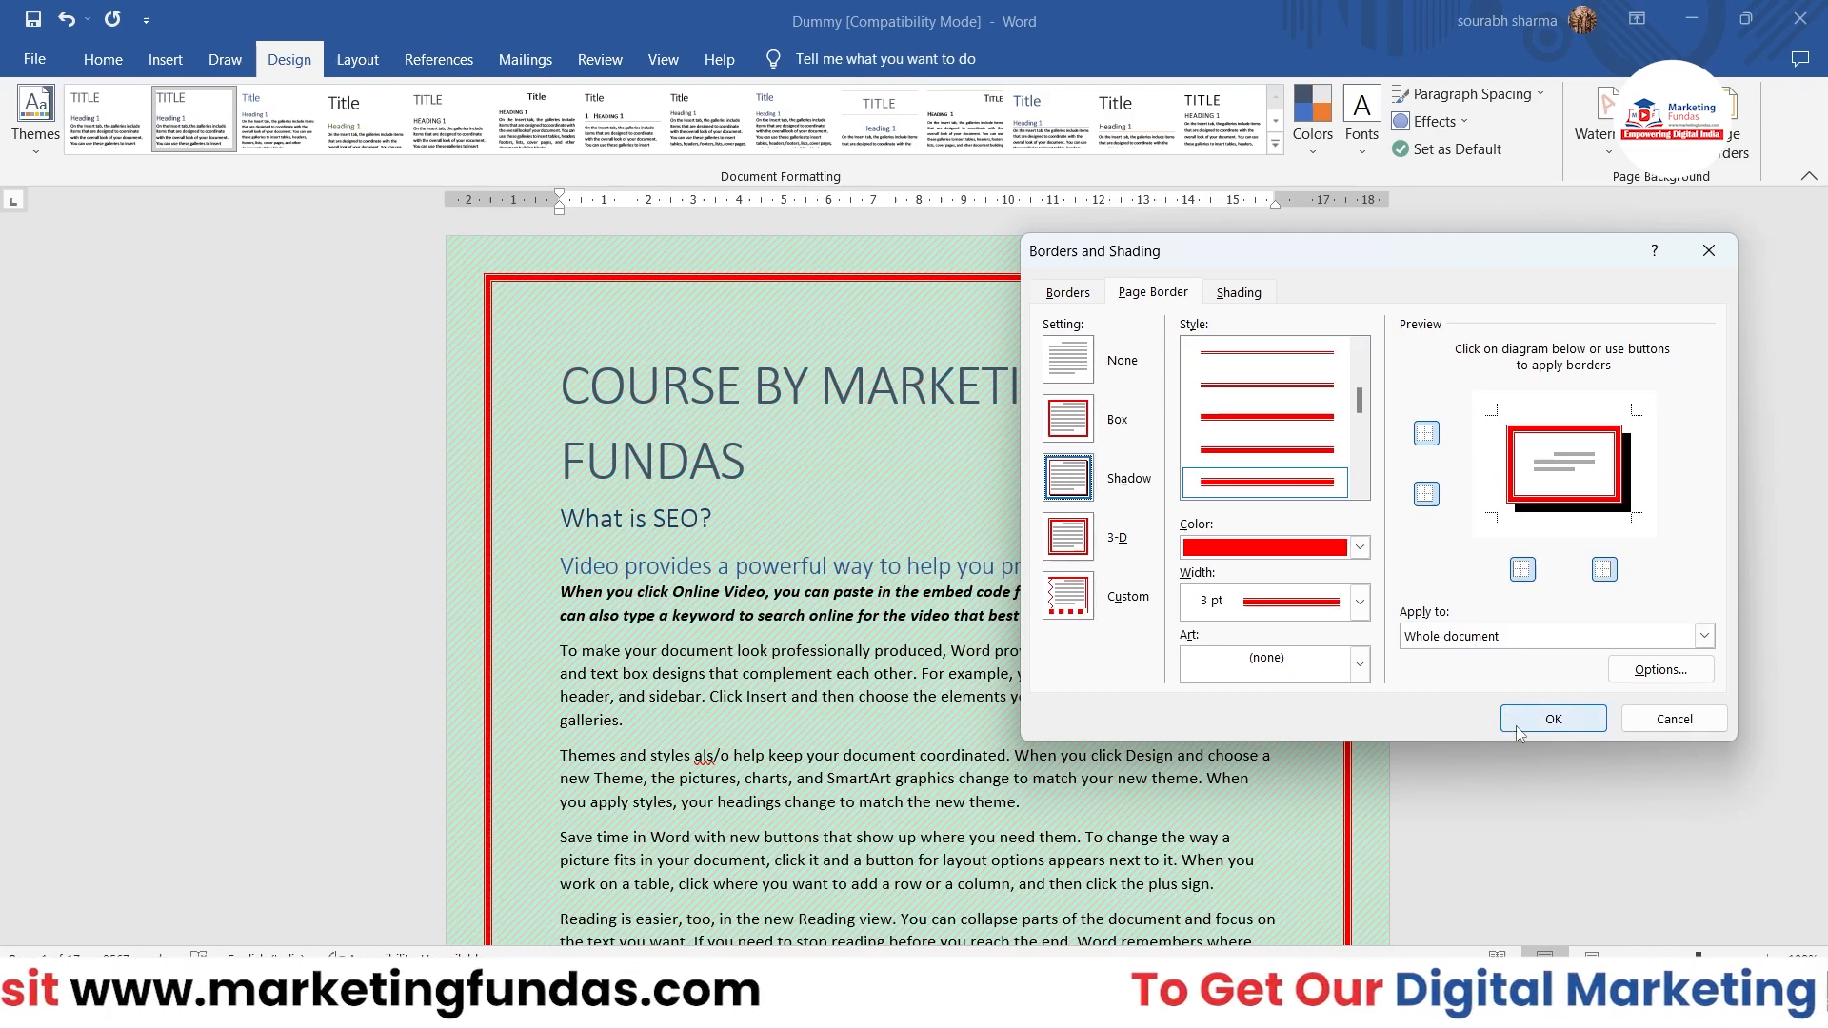
left_click(1552, 719)
scroll(1155, 686, "down", 15)
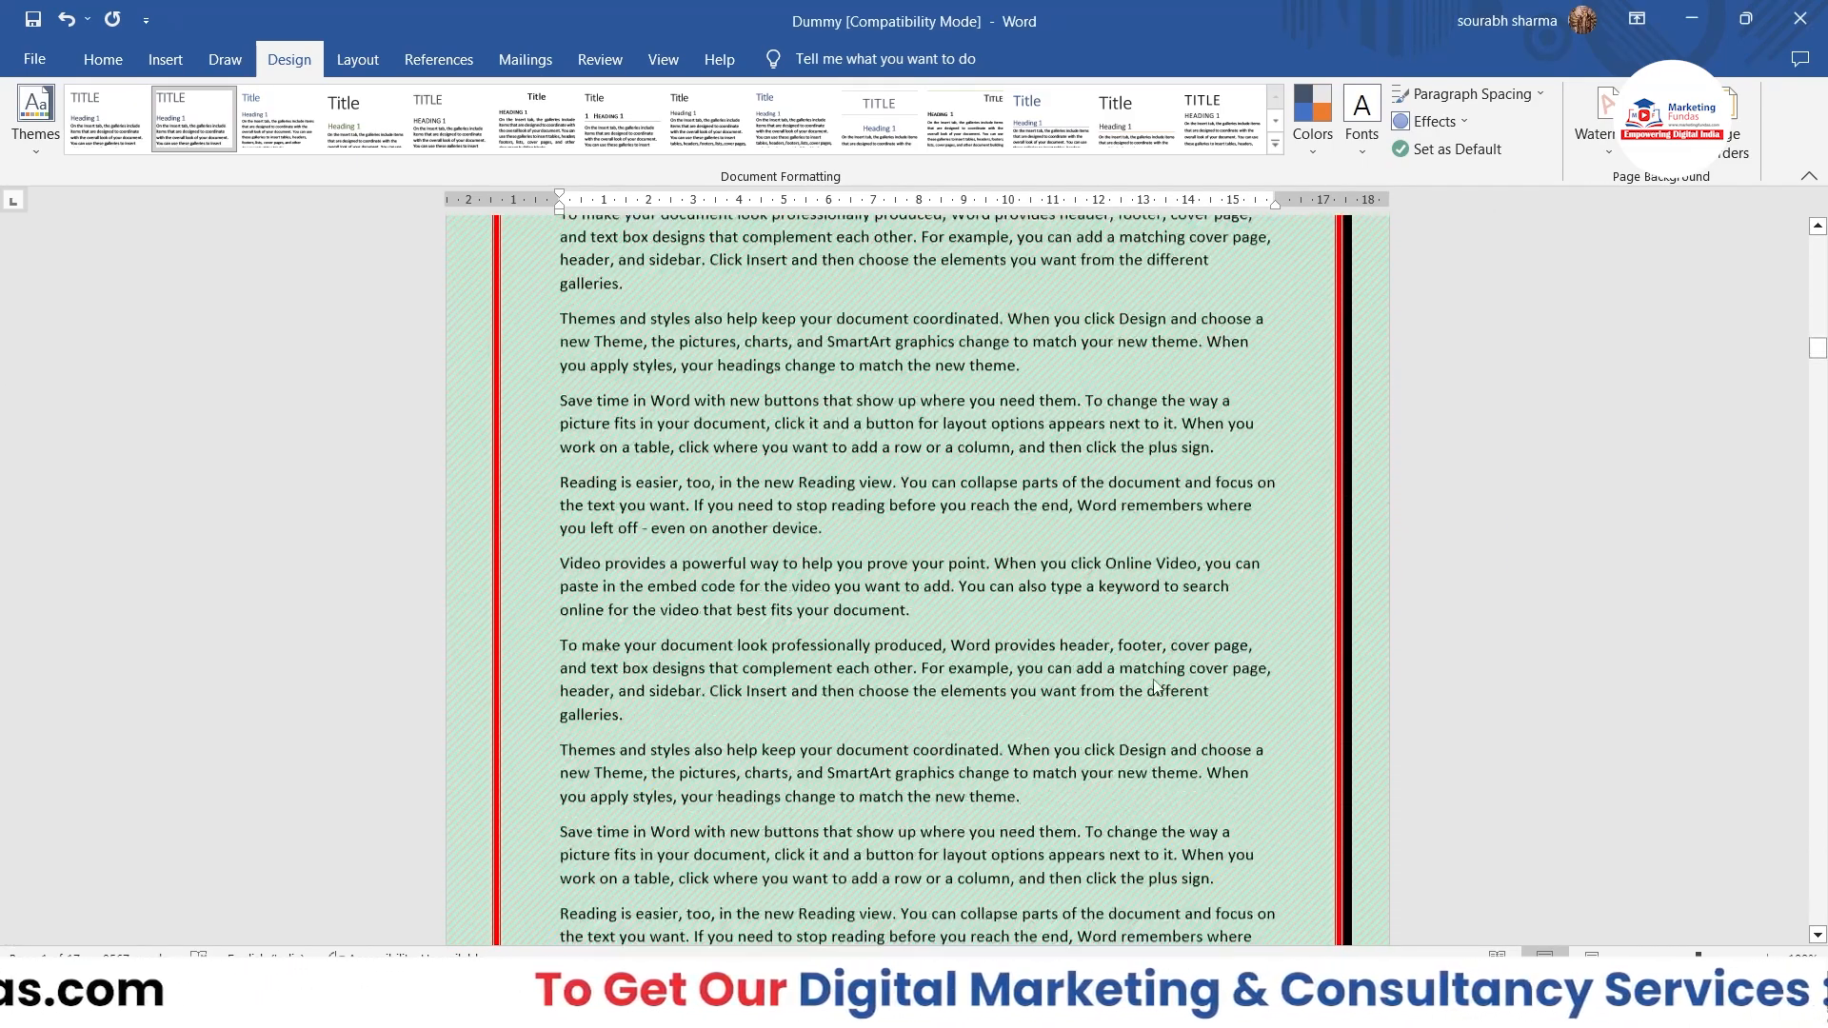
scroll(1155, 685, "down", 3)
scroll(1101, 577, "up", 5)
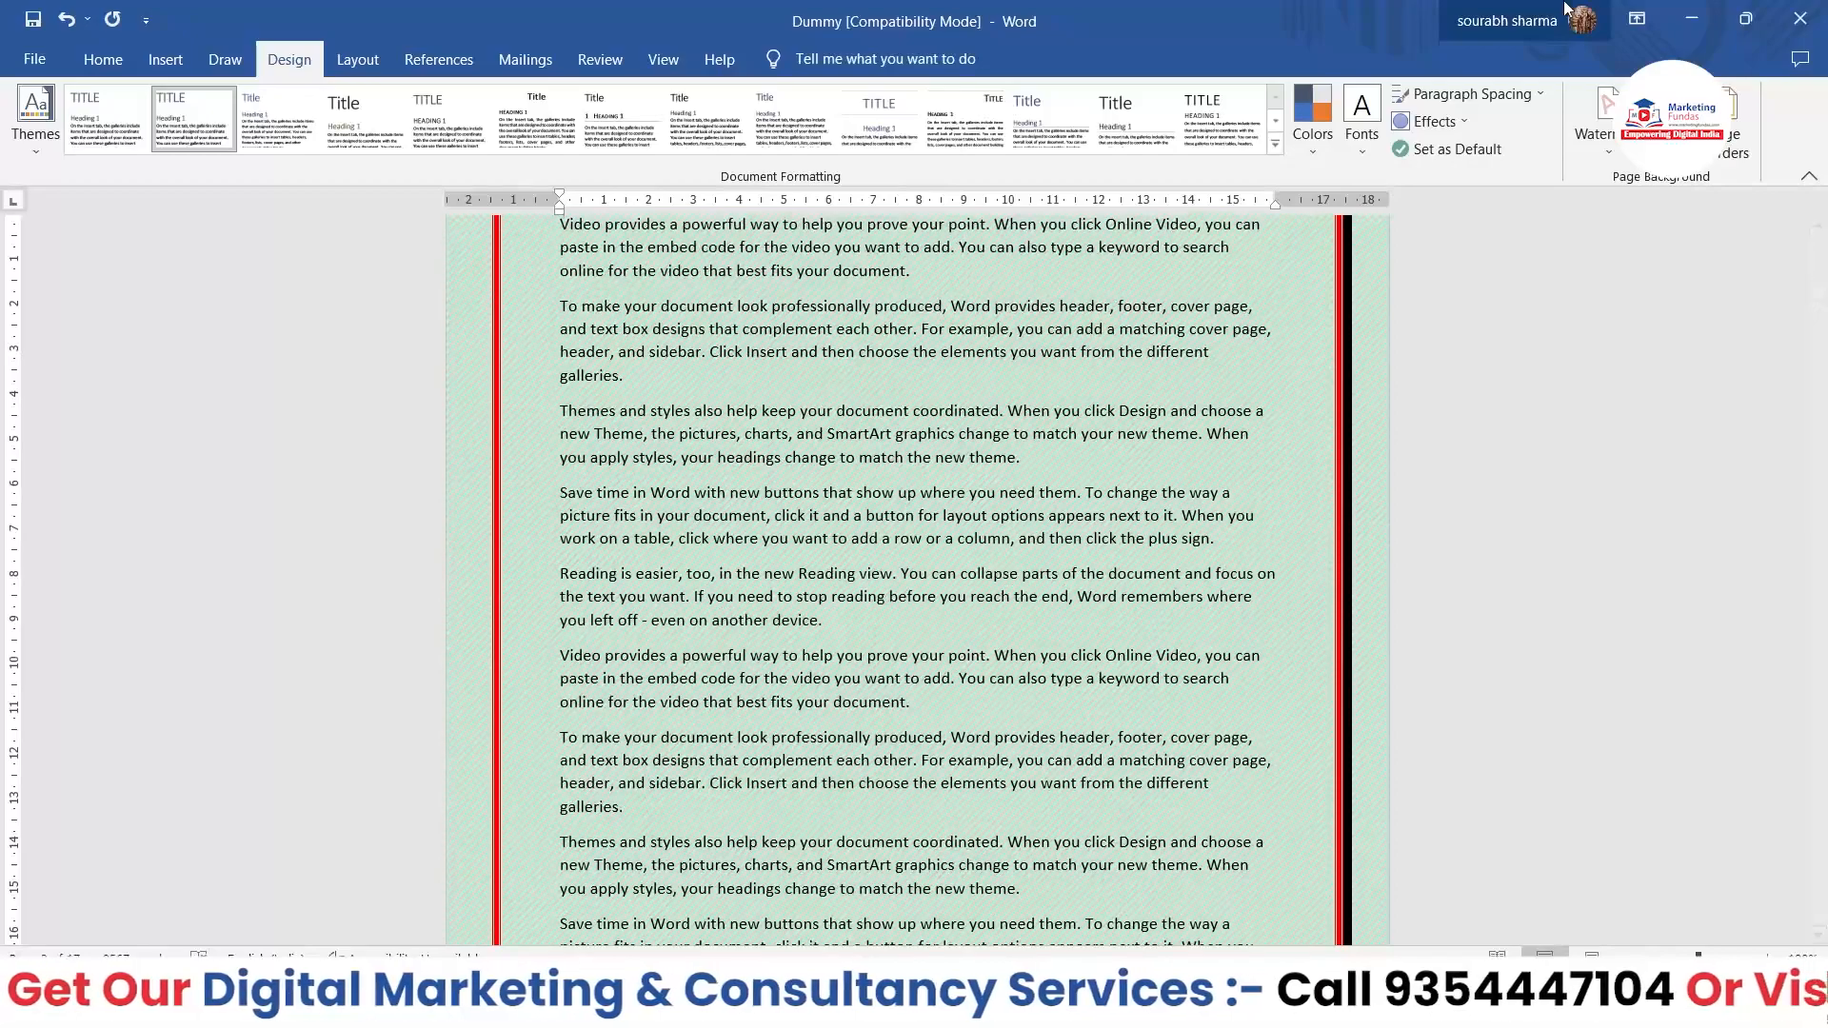
Step: Change the page border's line style to the double wavy line and check it on the first page
left_click(1733, 122)
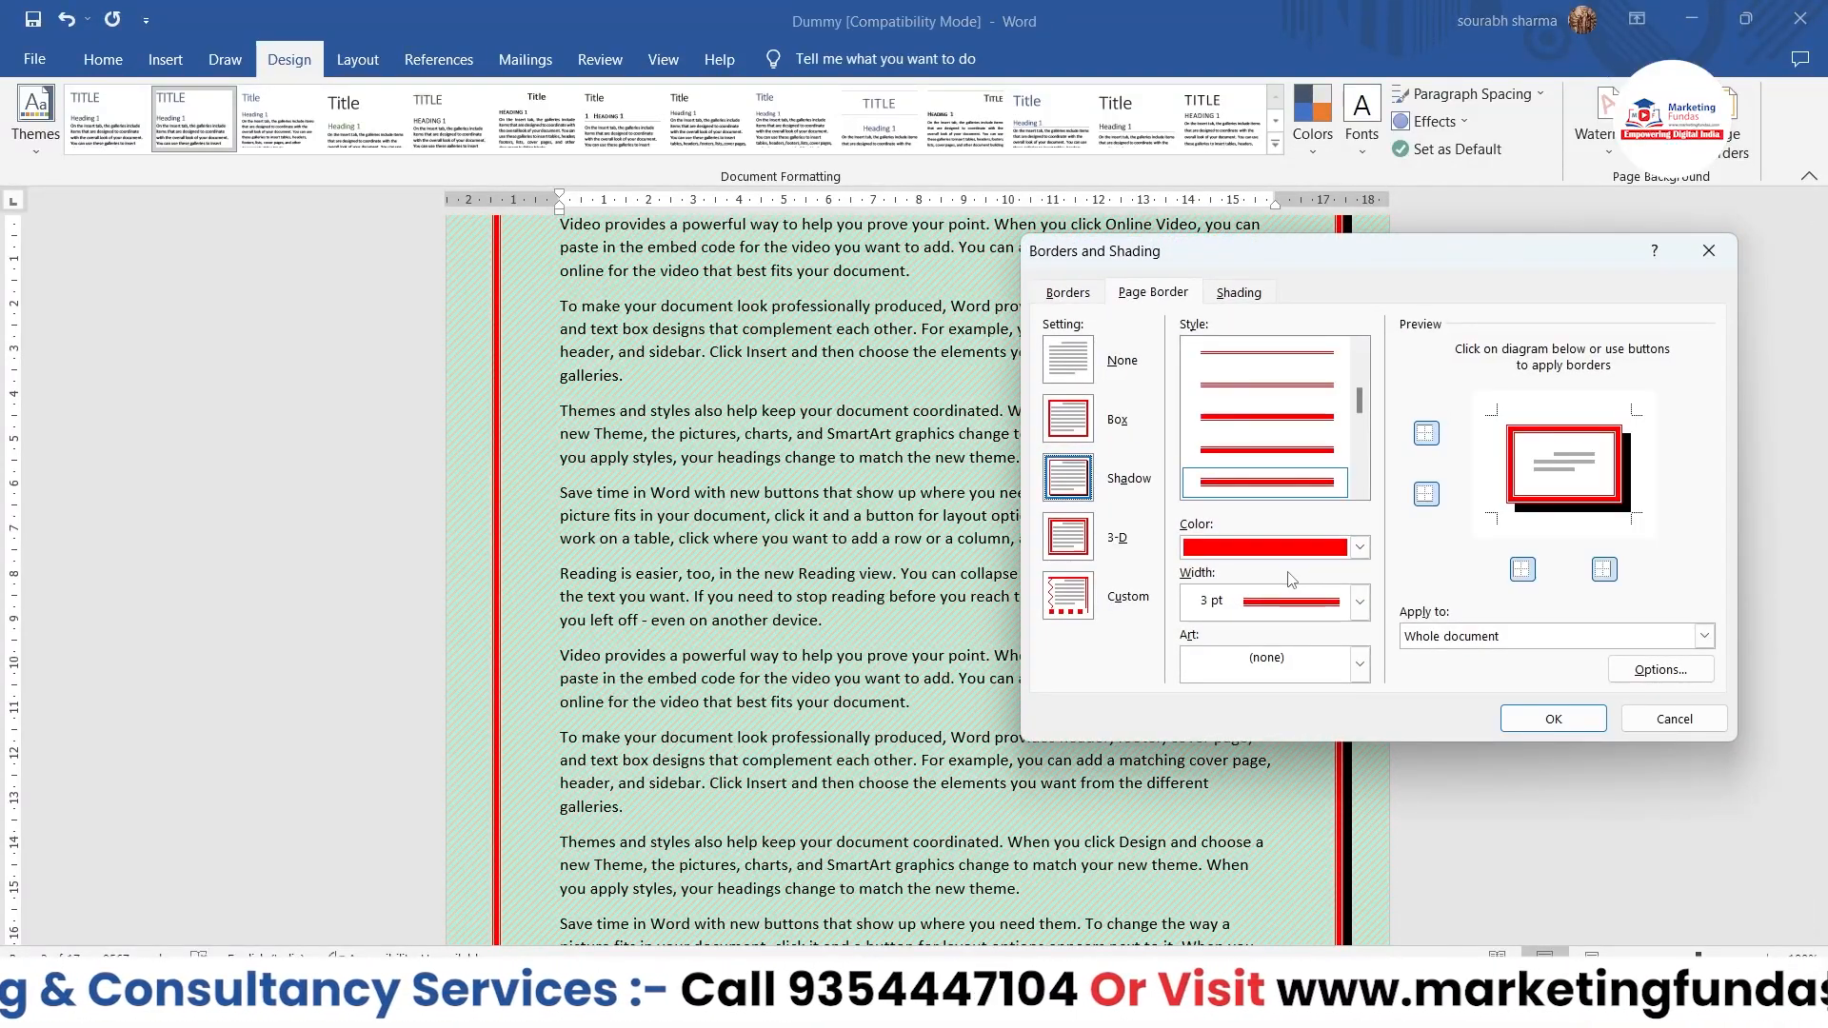
scroll(1280, 481, "down", 3)
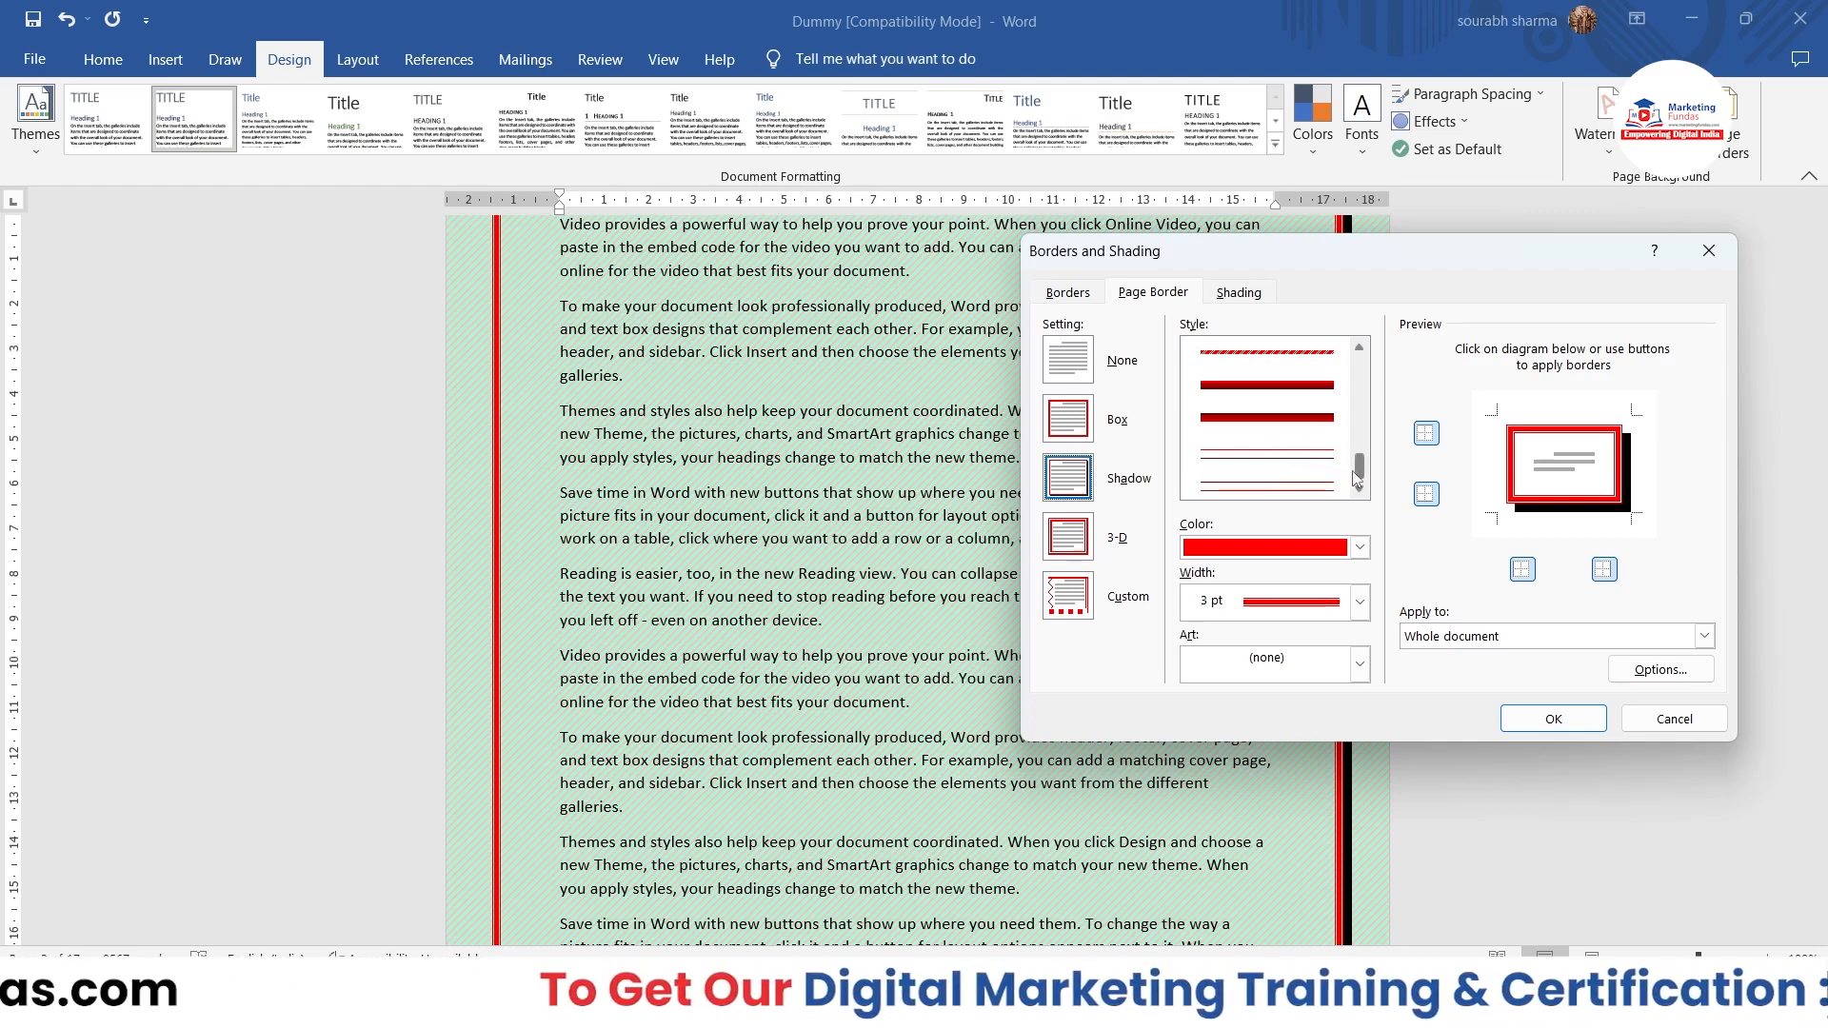
scroll(1357, 479, "up", 2)
left_click(1285, 428)
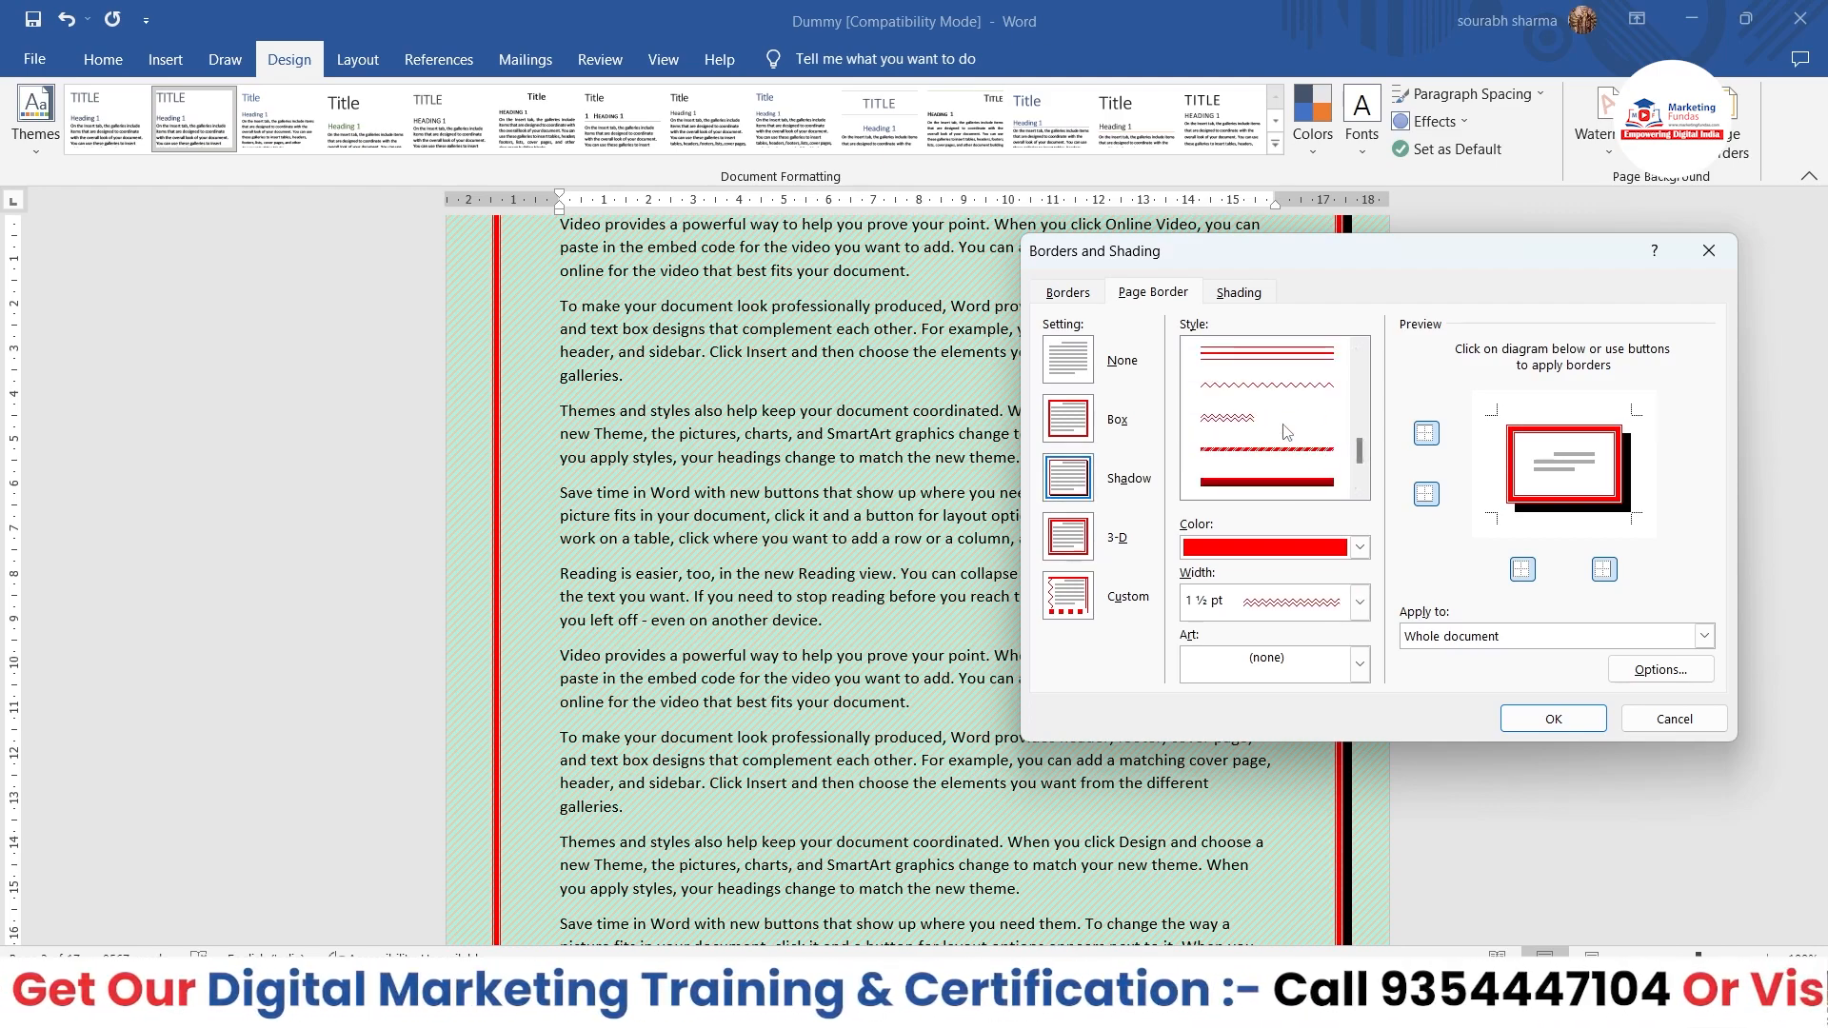
left_click(1550, 718)
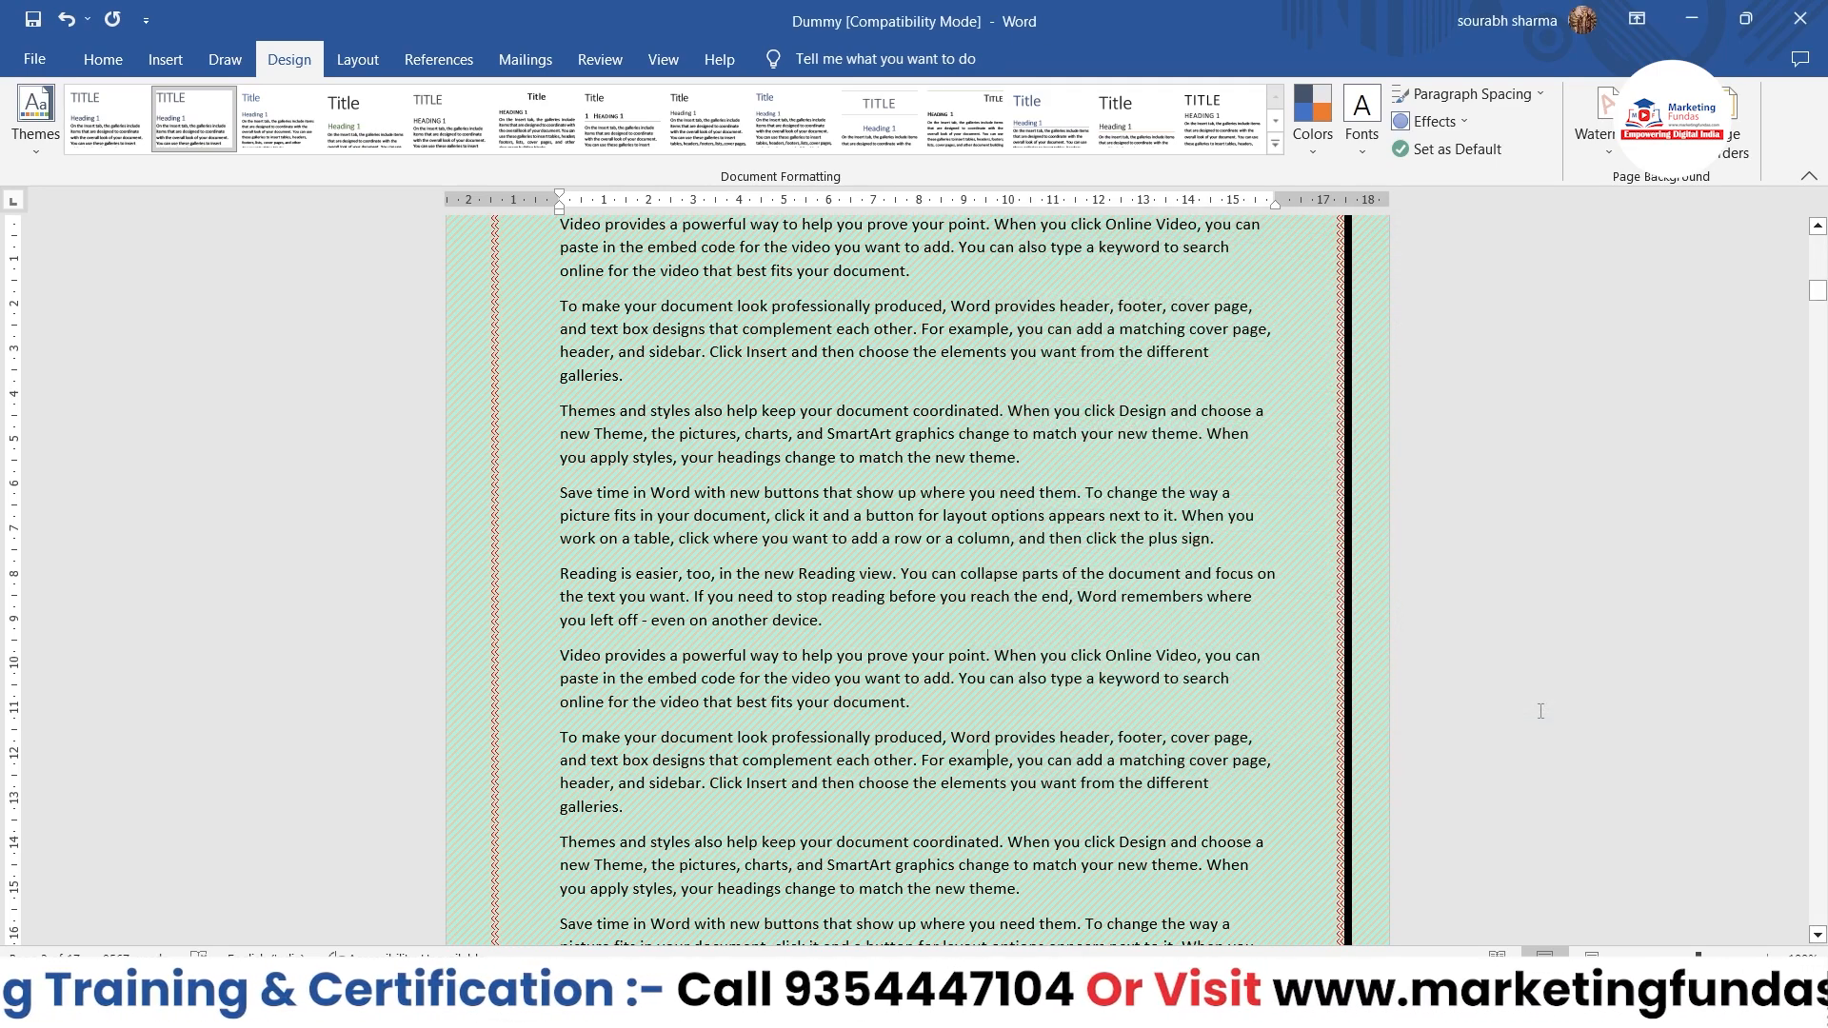
scroll(1187, 597, "up", 4)
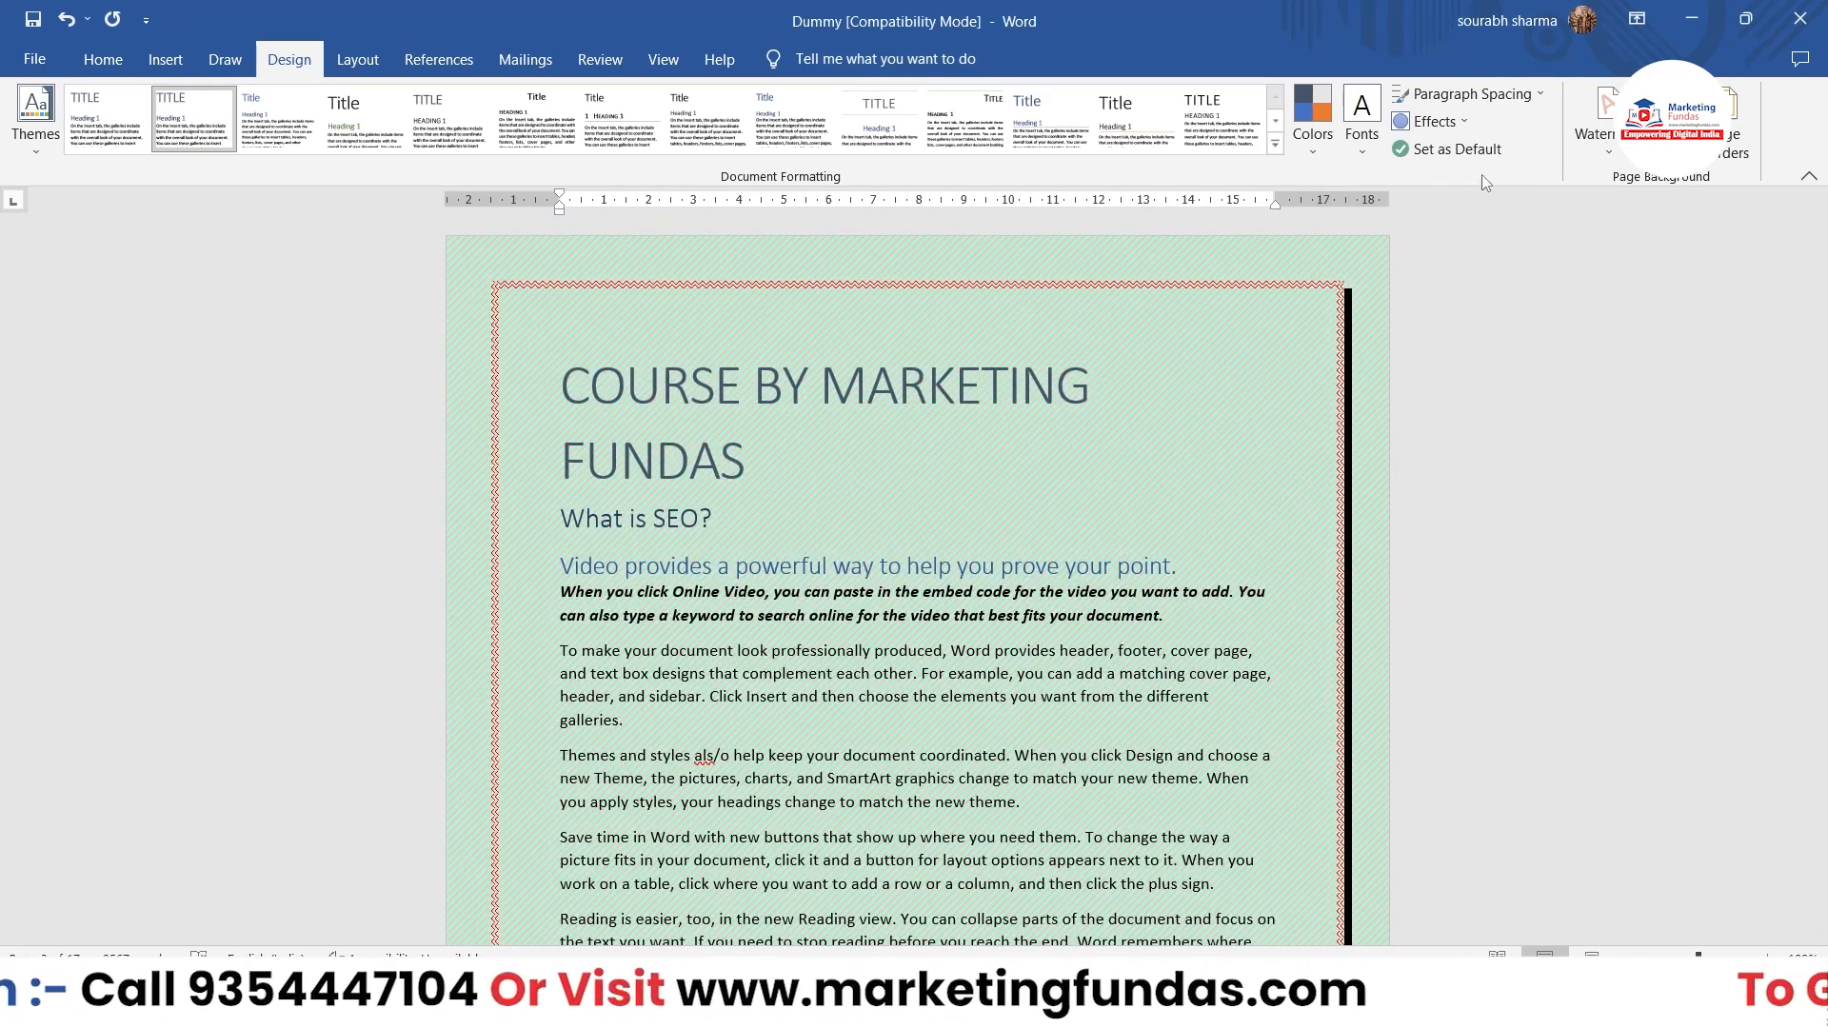
Step: Apply the 3-D setting to the wavy page border and inspect its edges up close on the first page
left_click(1731, 124)
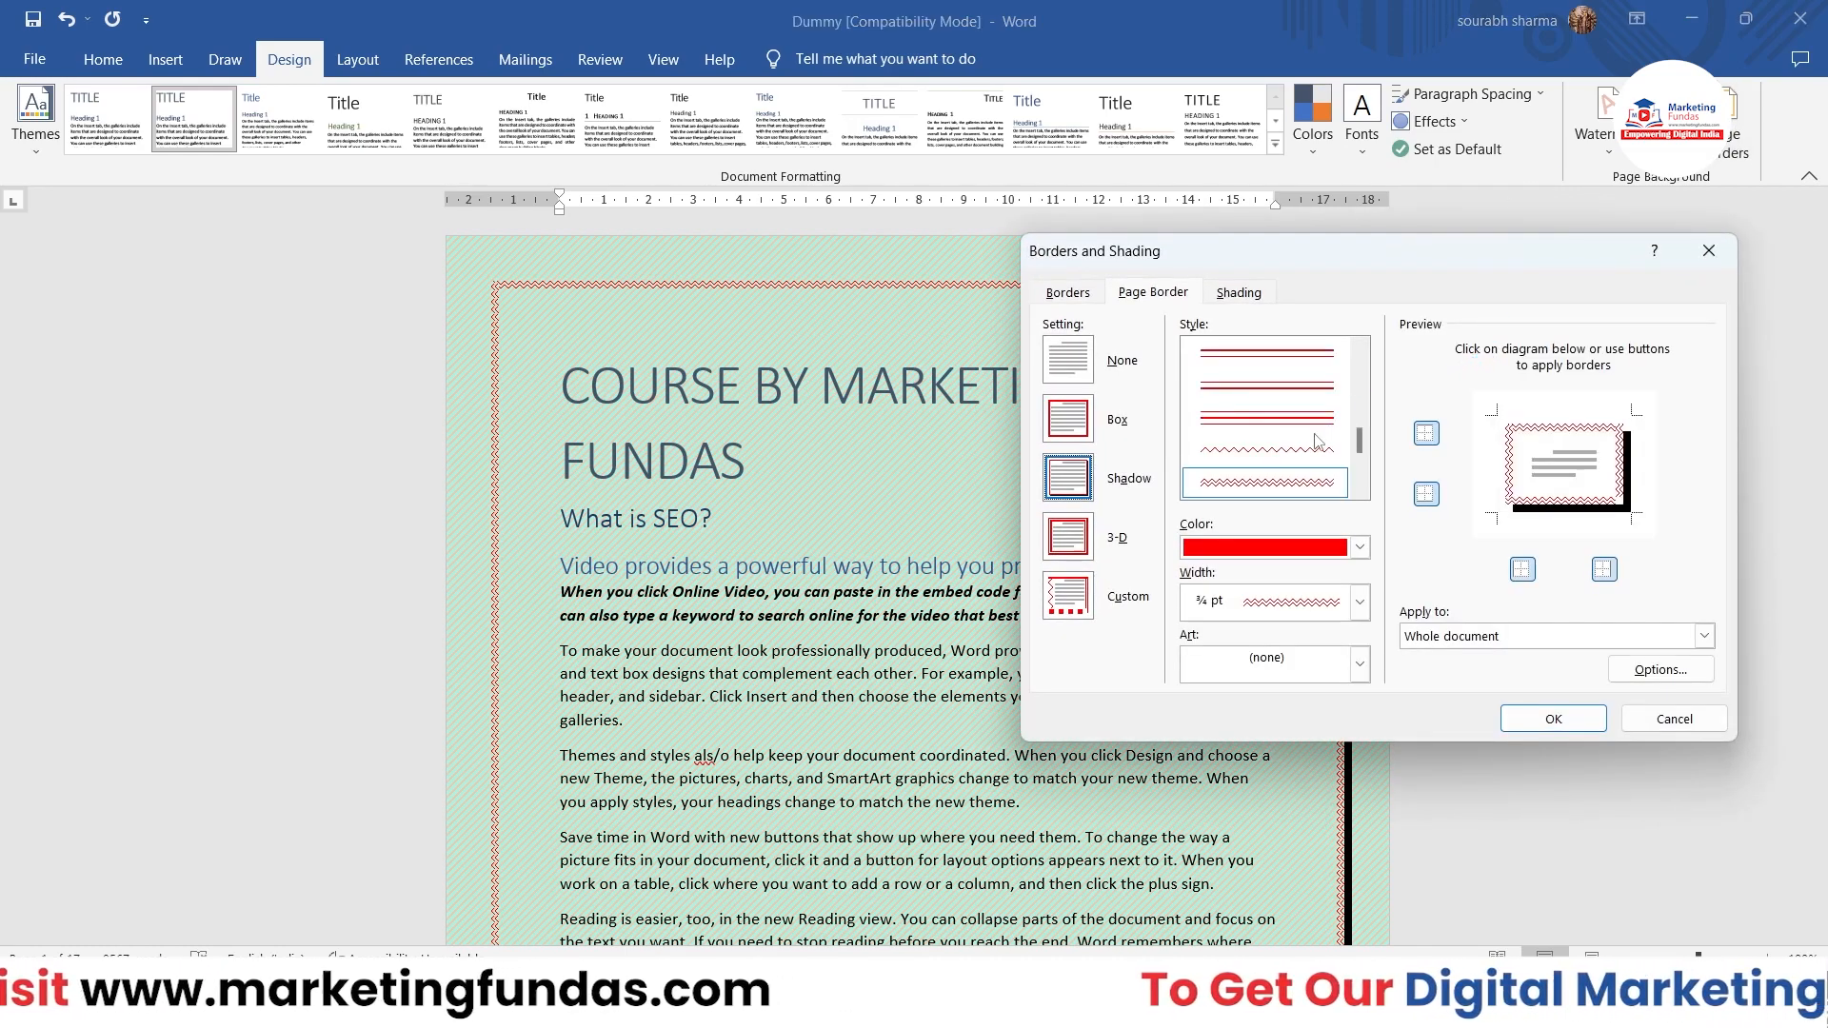
left_click(1119, 541)
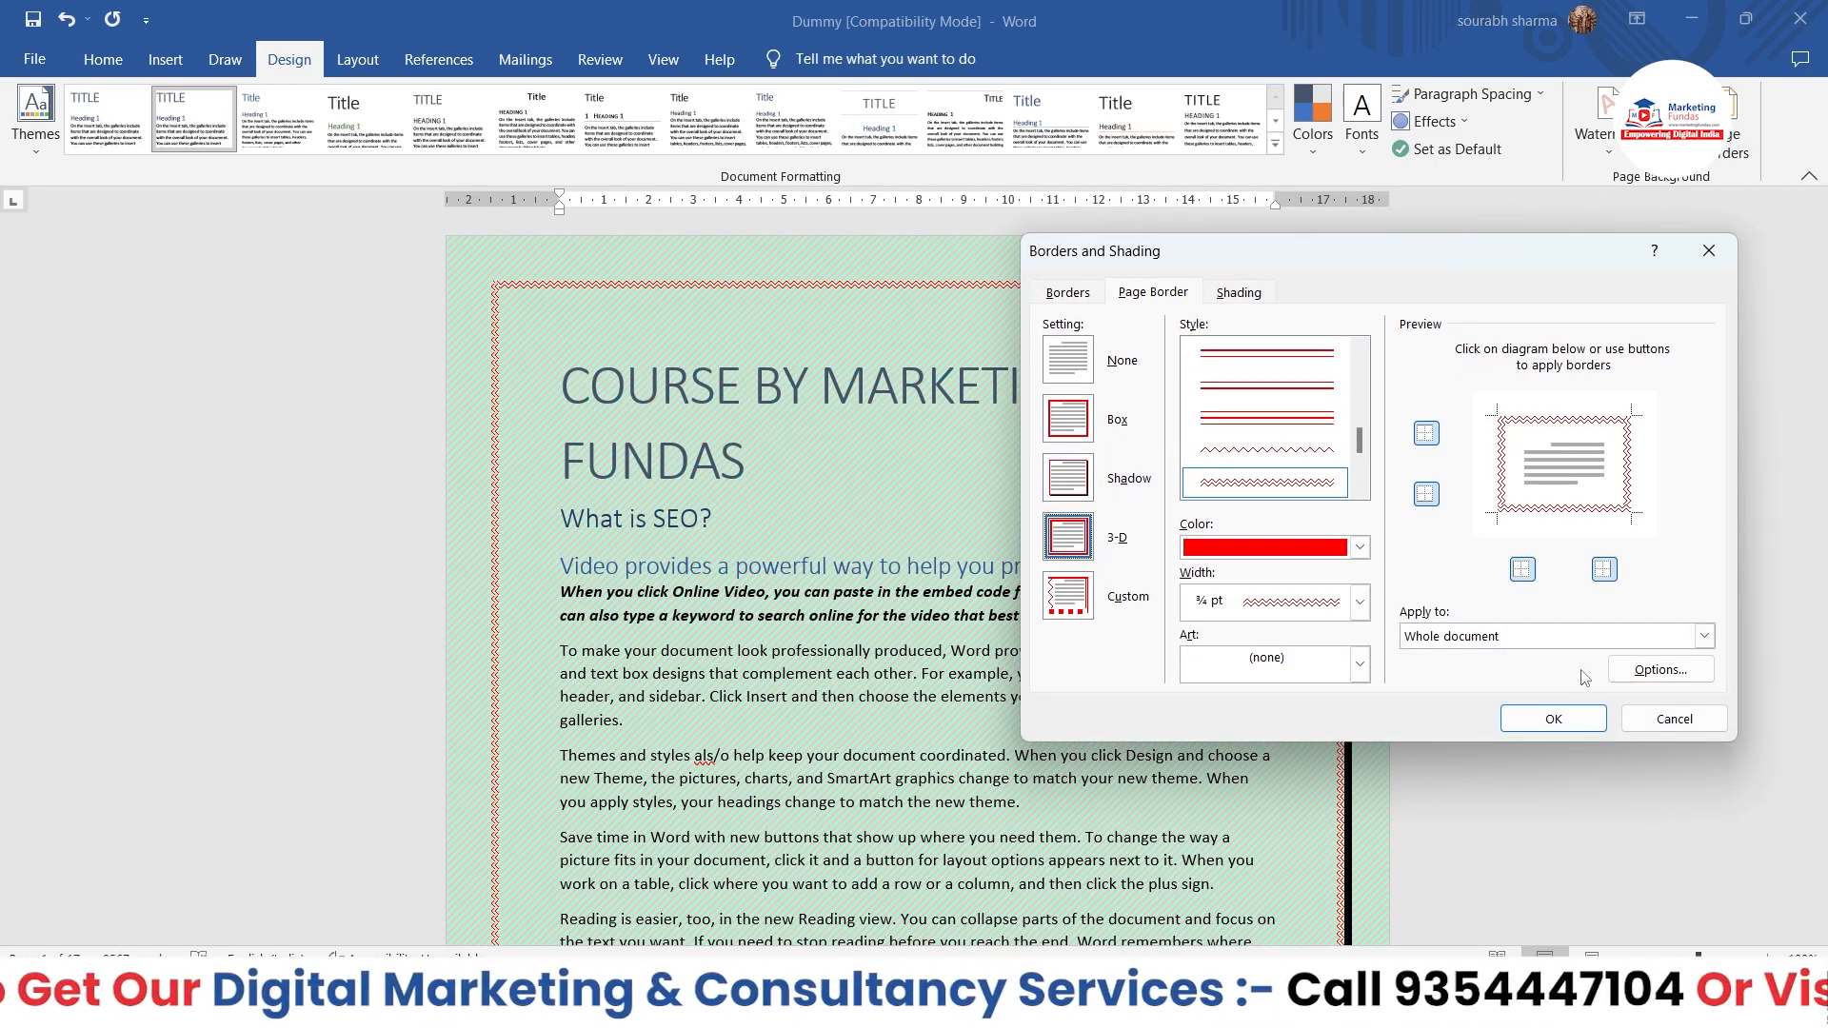
left_click(1557, 718)
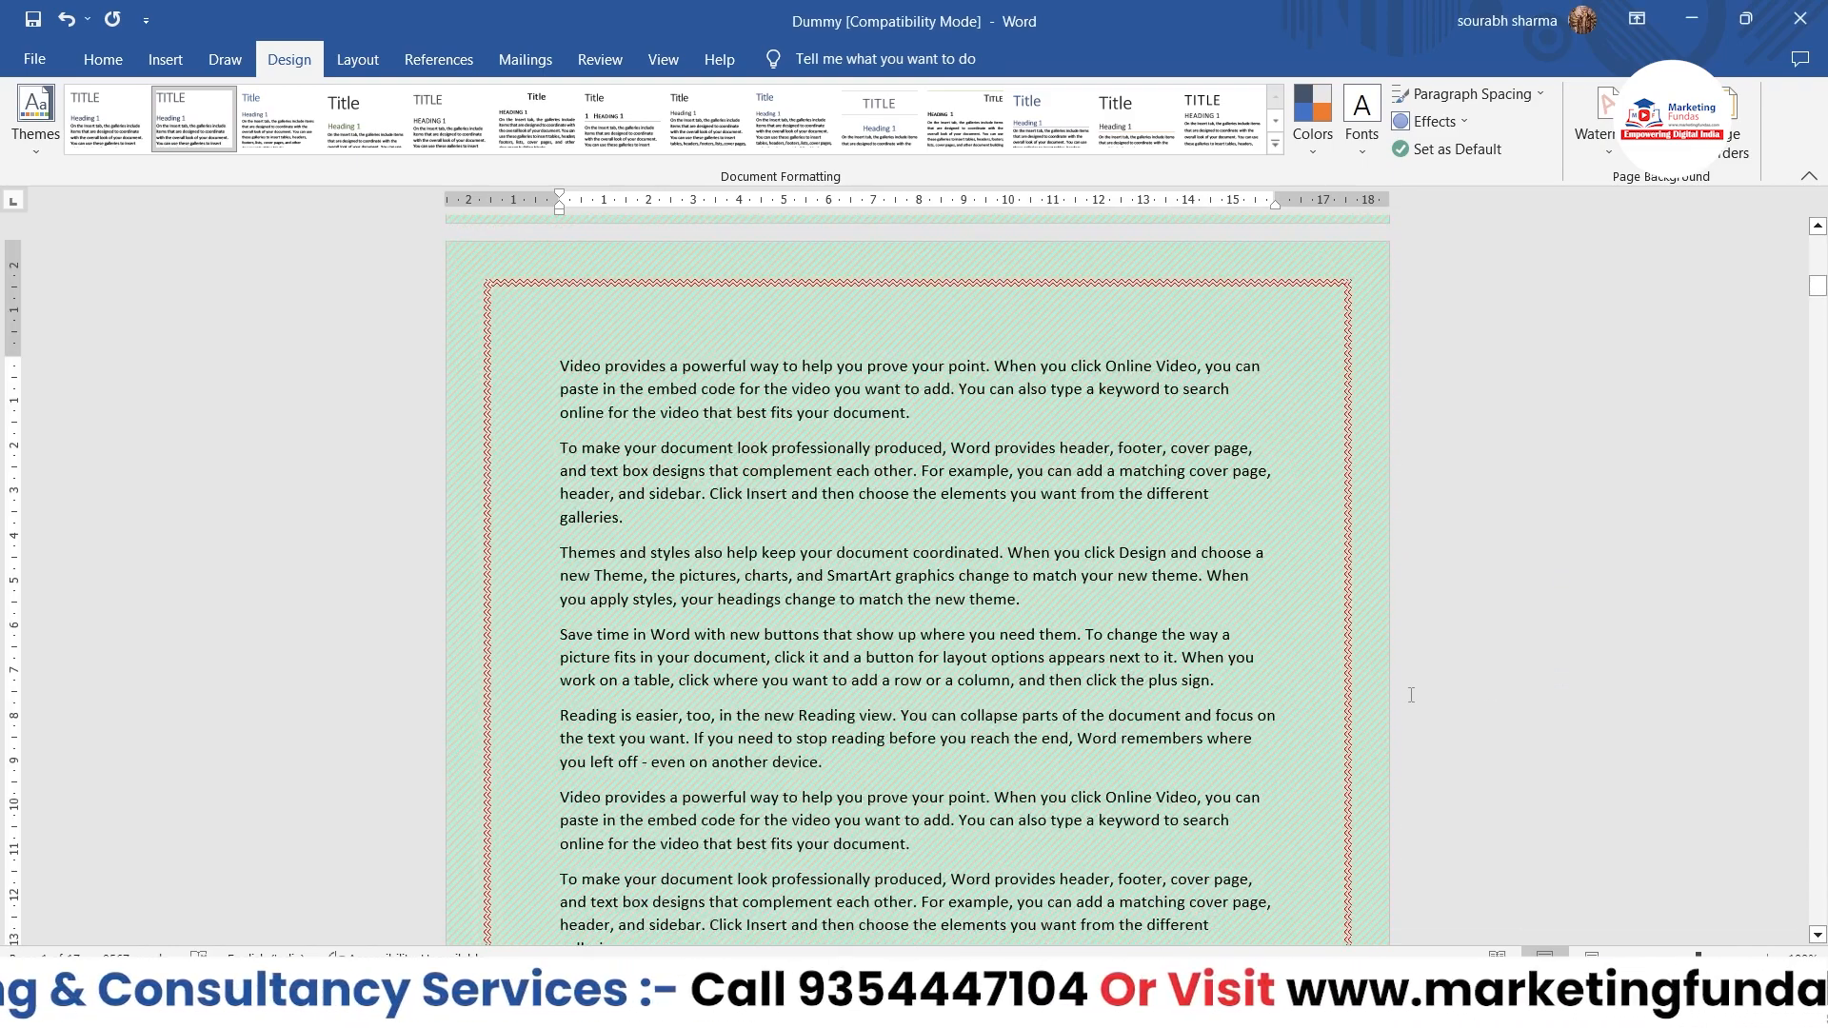
scroll(1411, 695, "up", 15)
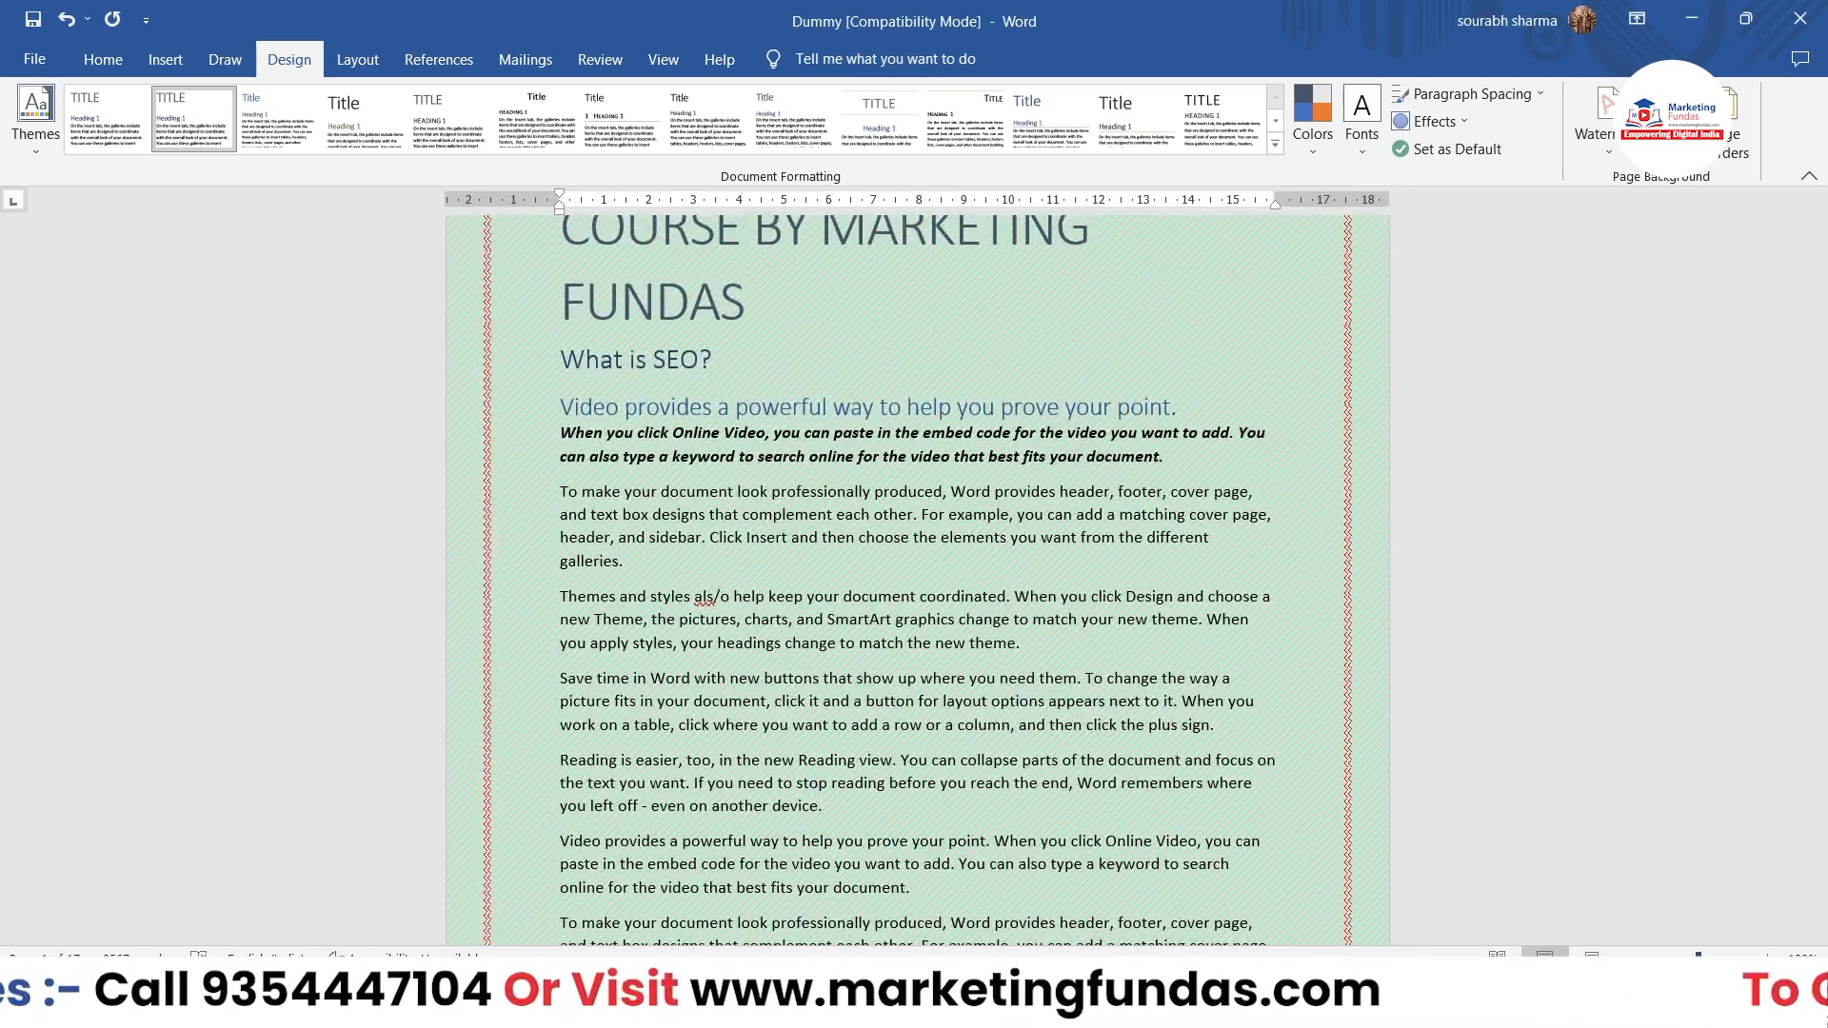
scroll(918, 581, "up", 19)
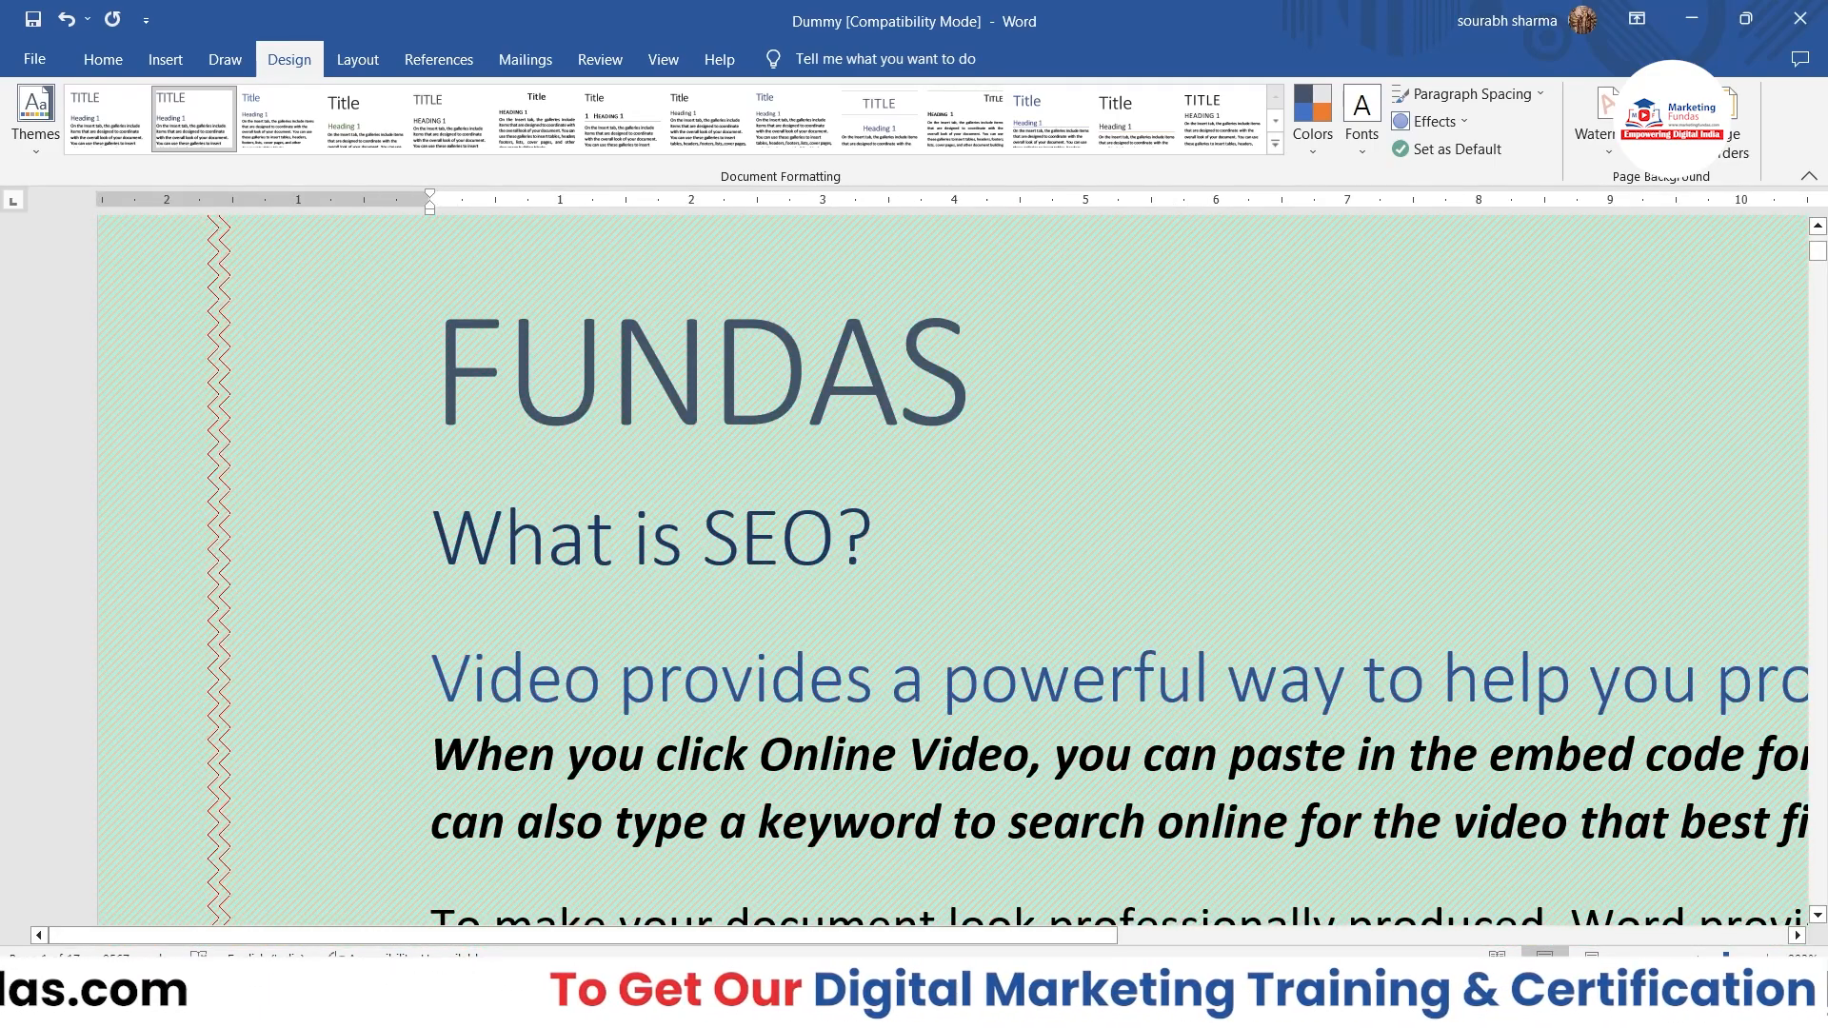
scroll(918, 581, "down", 19)
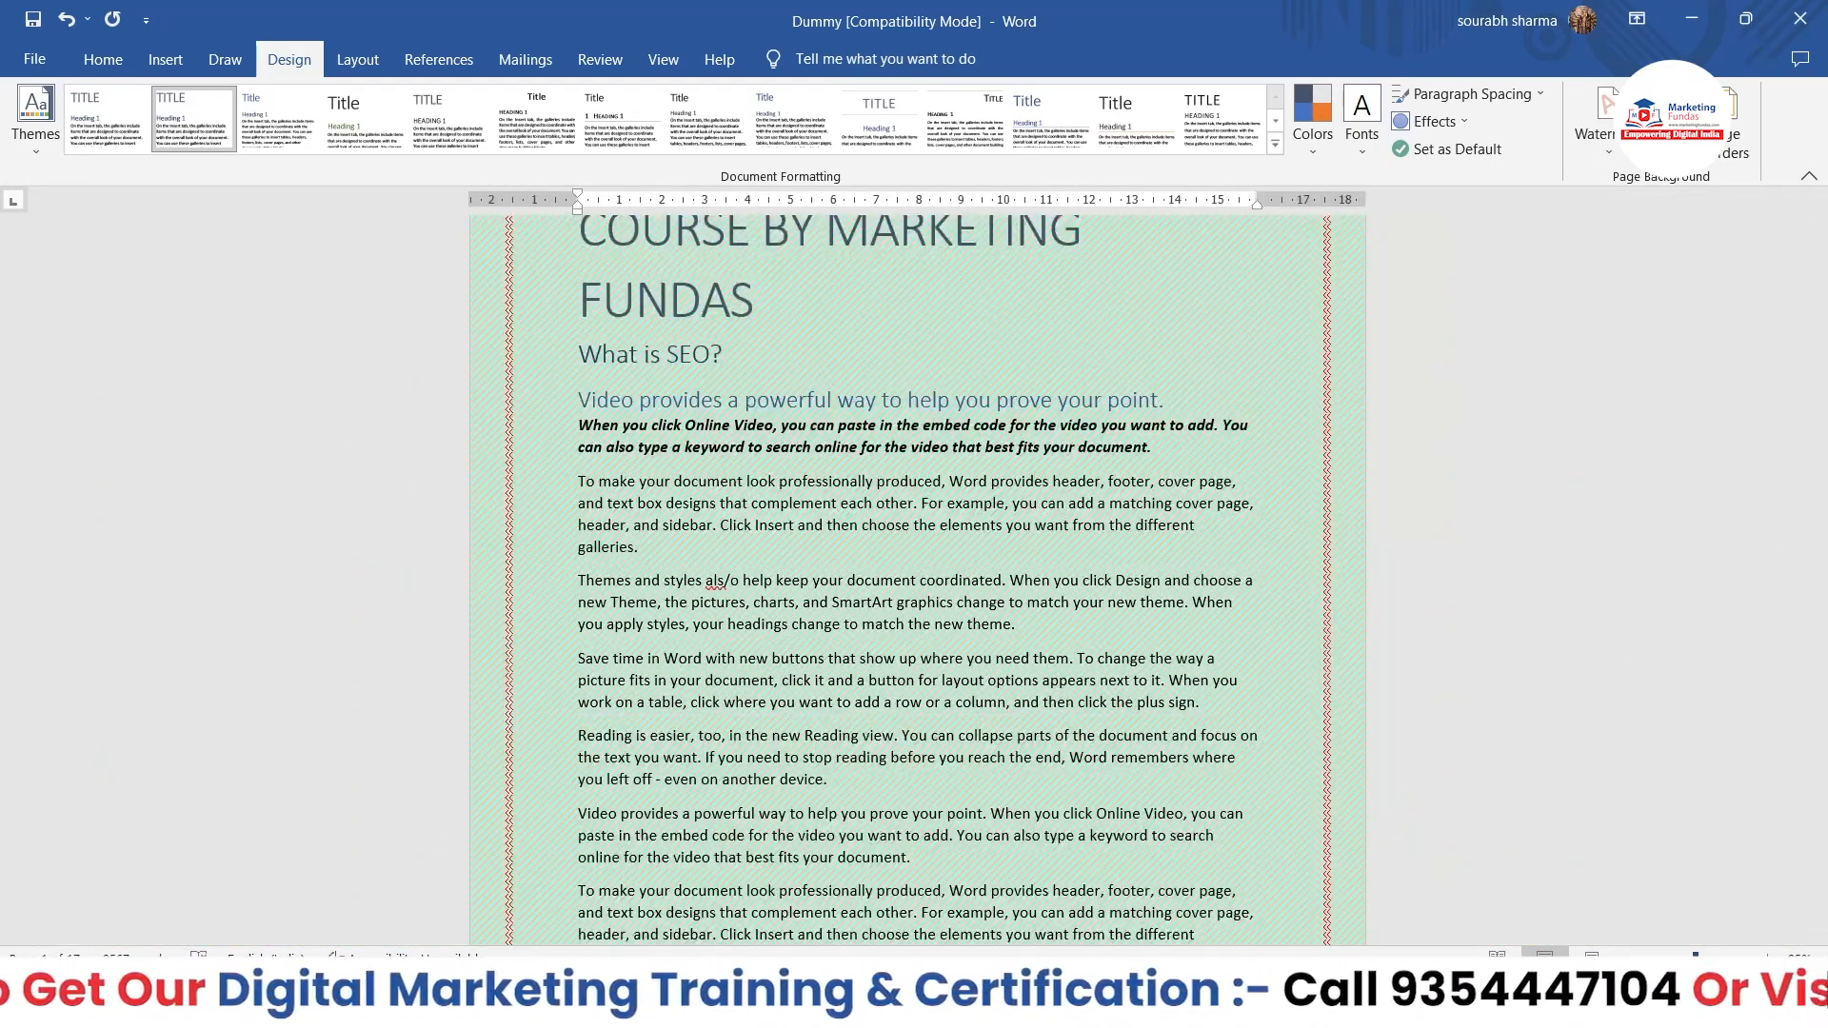
Step: Reopen the page border settings and choose the Custom setting
left_click(1734, 123)
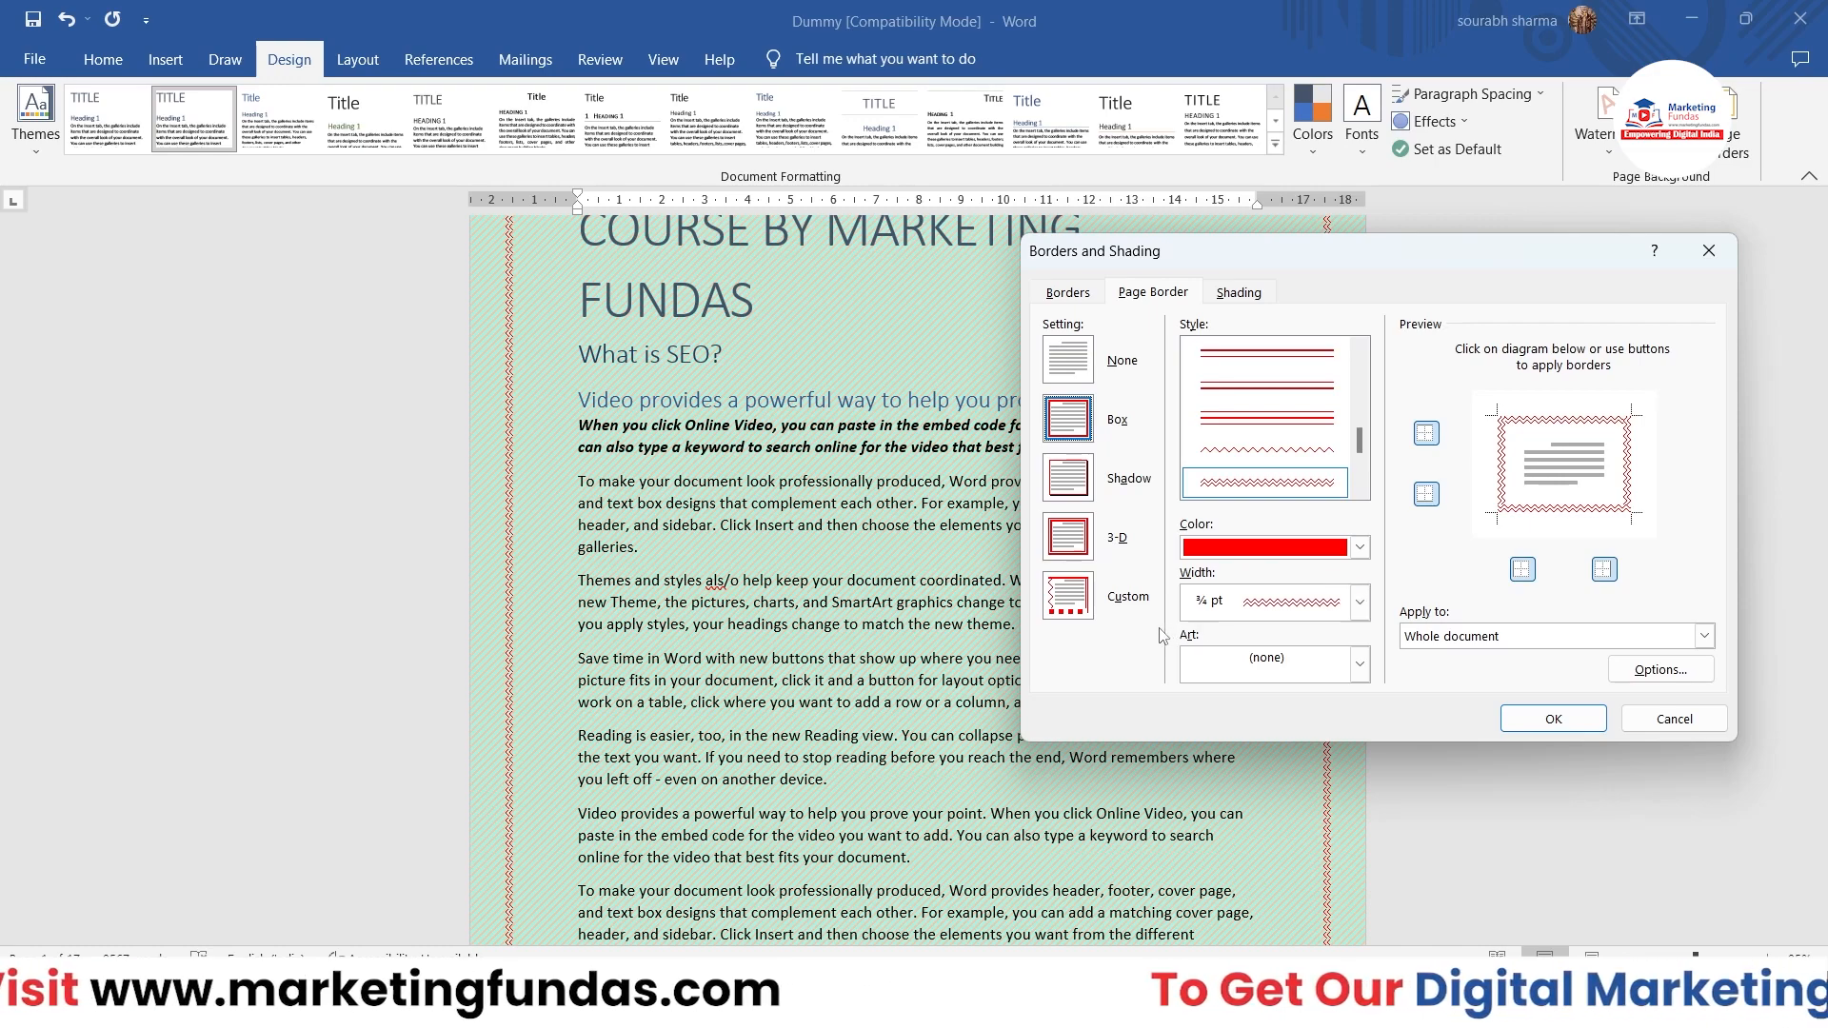
left_click(1077, 611)
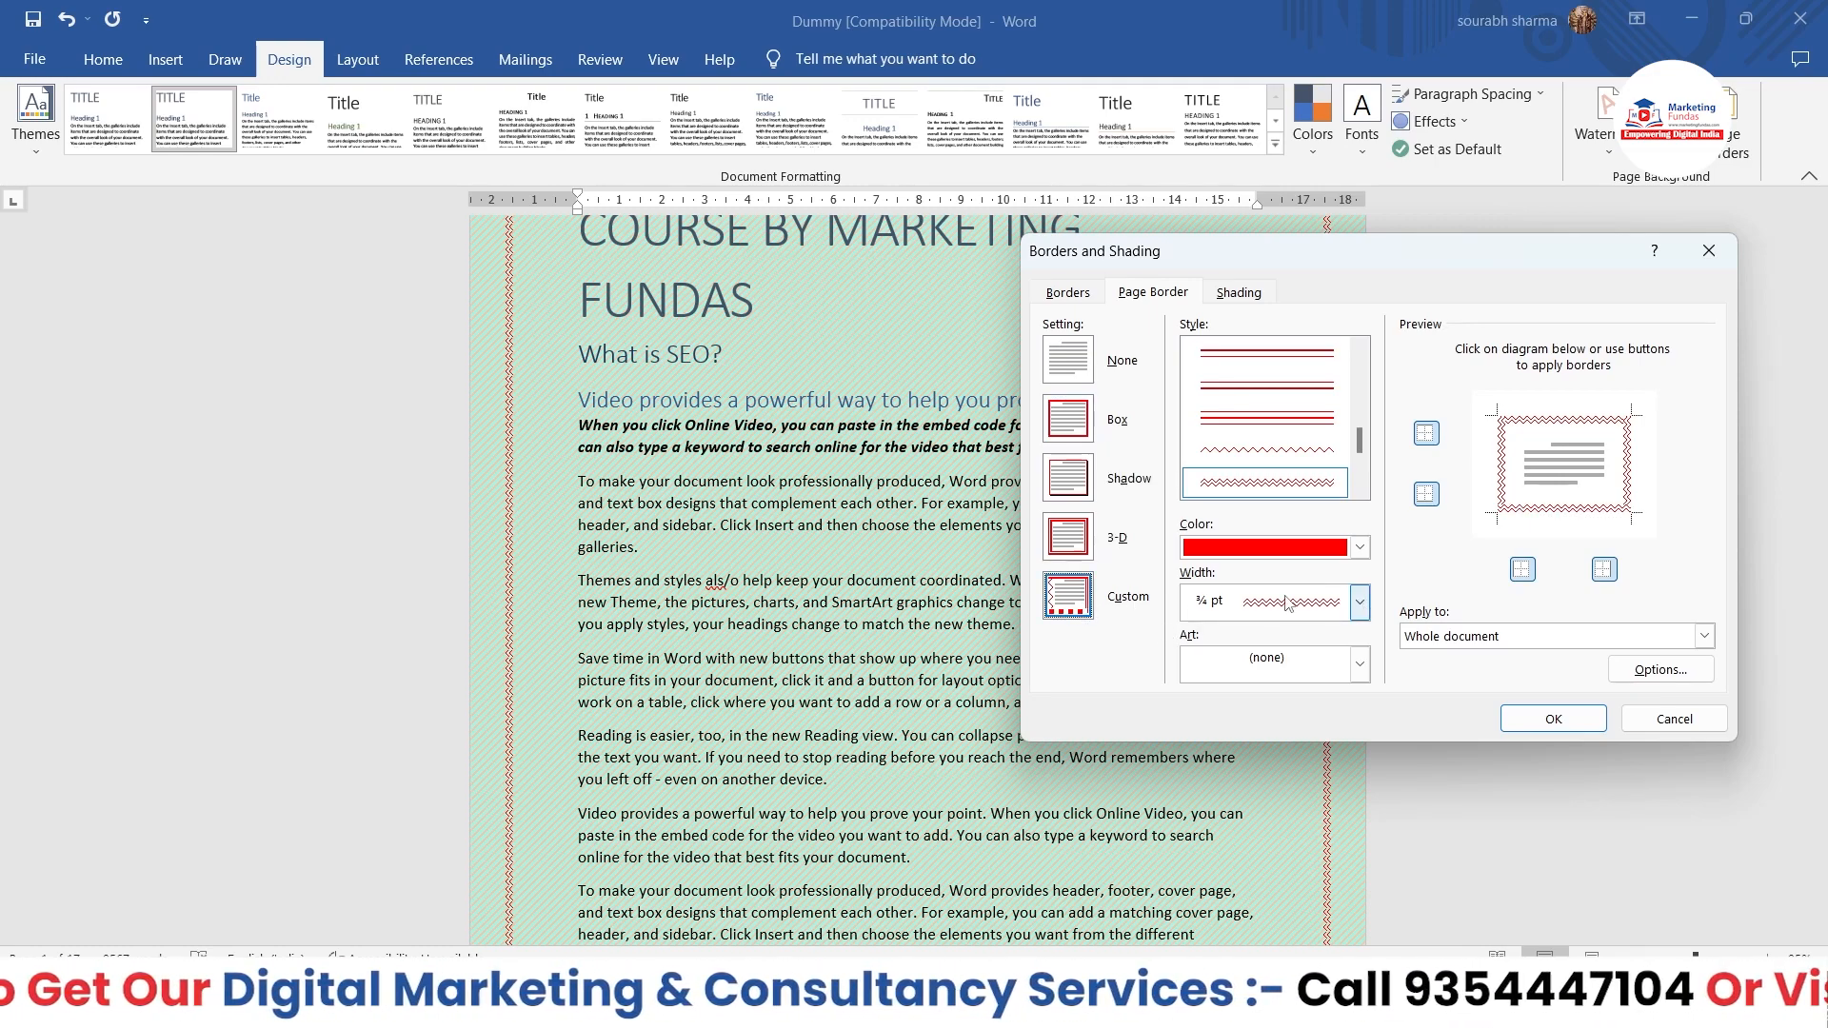